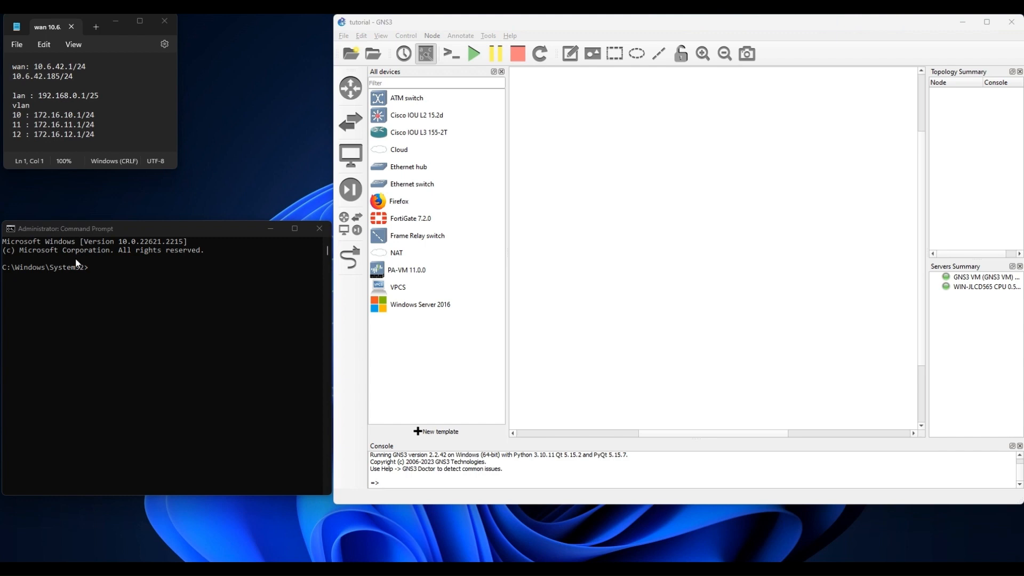
Review the WAN, LAN and VLAN 10, 11 and 12 addressing plan in the notes.
left_click(182, 376)
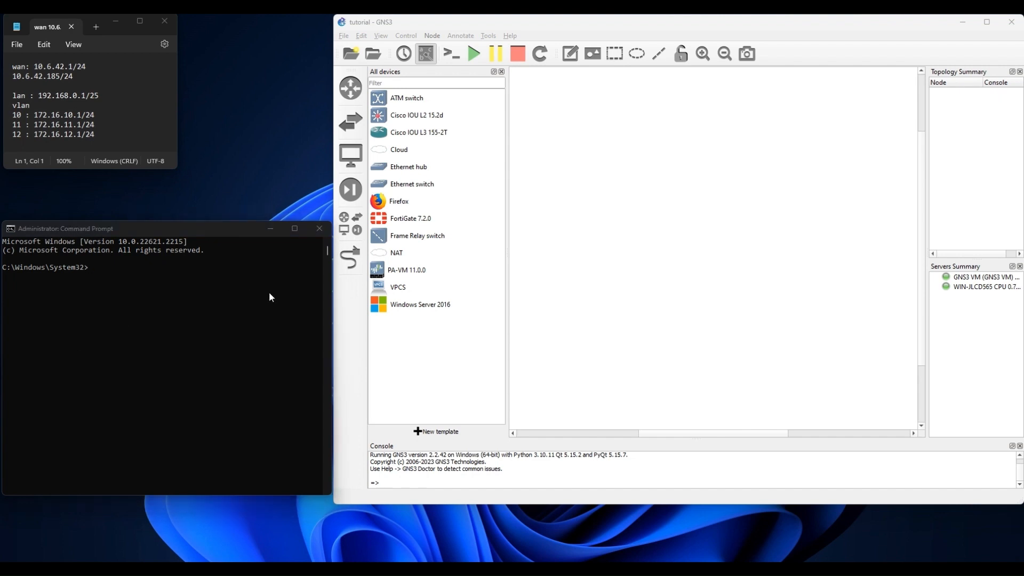
left_click(235, 301)
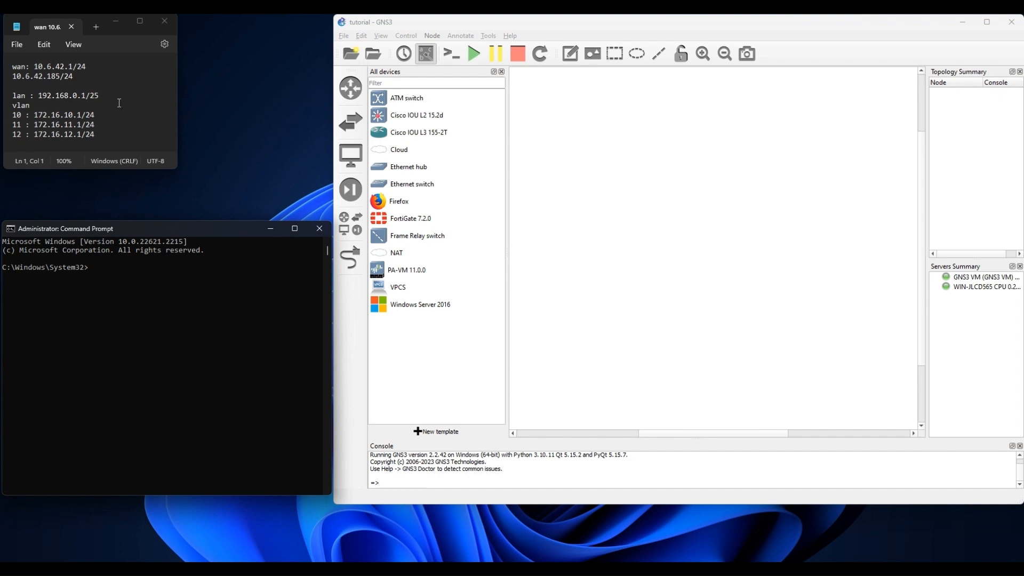
left_click_drag(83, 82, 7, 65)
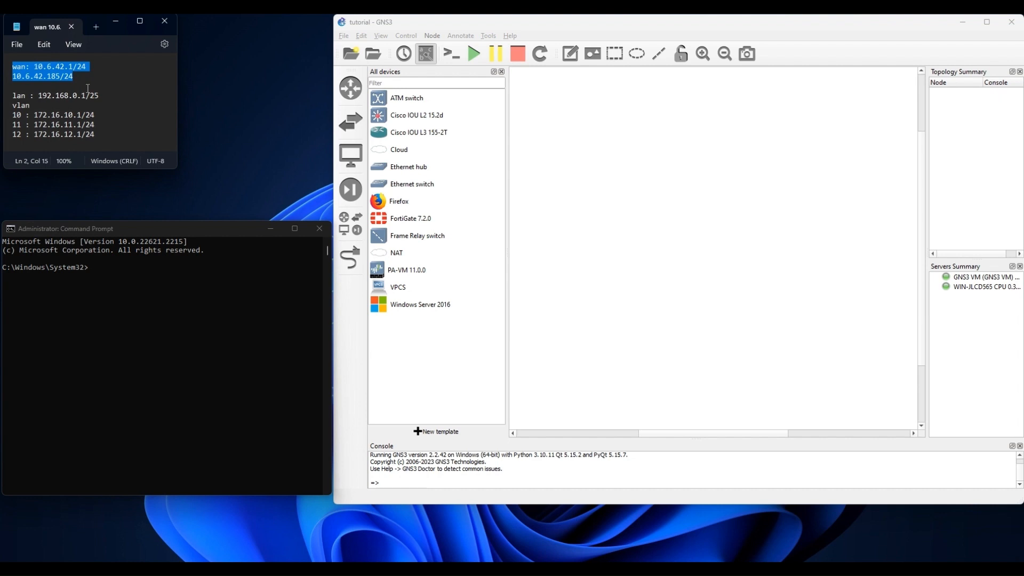
left_click_drag(100, 96, 11, 97)
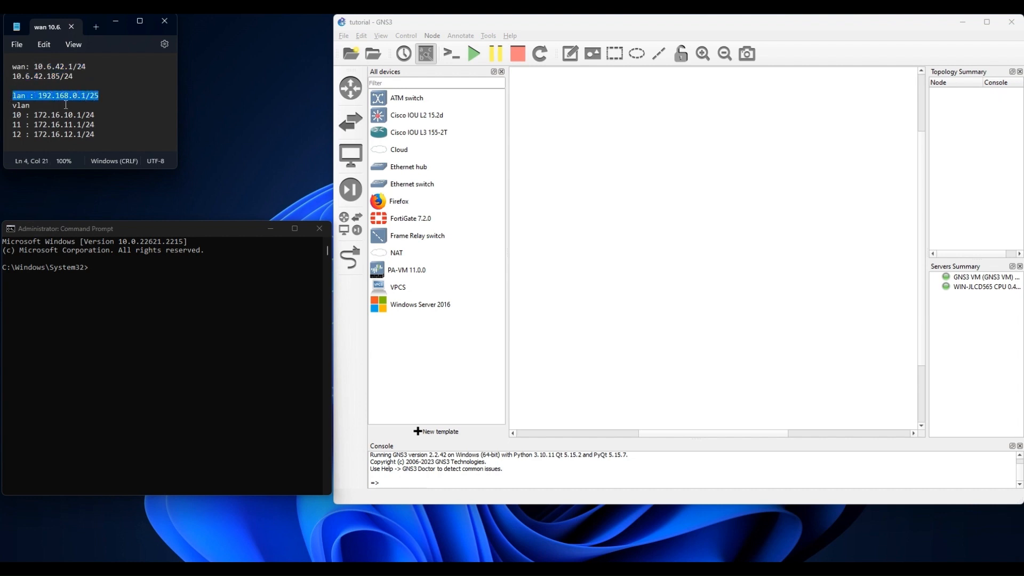
left_click_drag(104, 135, 9, 112)
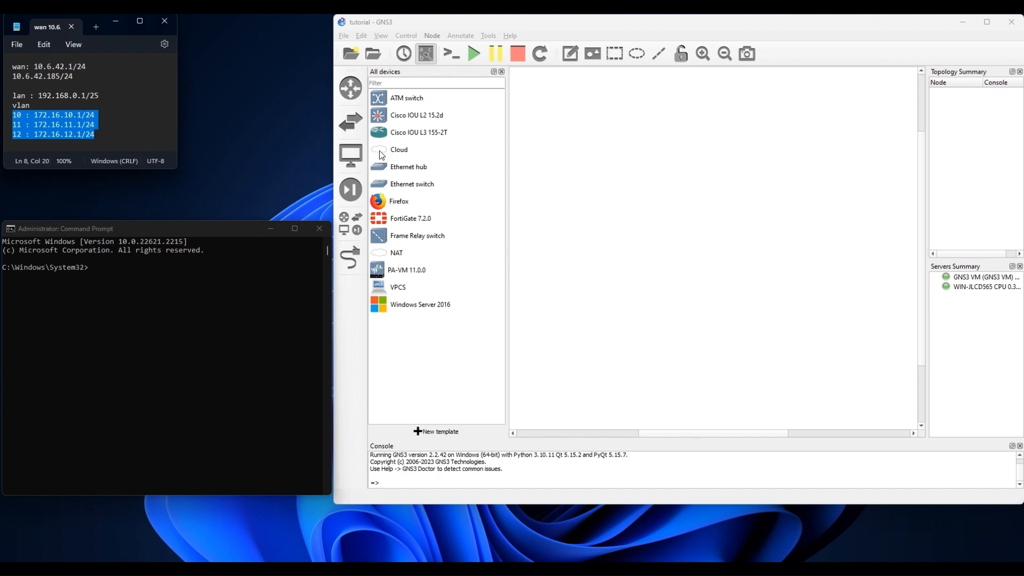
Add a Cloud node hosted on the GNS3 VM to the empty topology and place a FortiGate 7.2.0 firewall below it.
left_click_drag(380, 154, 686, 113)
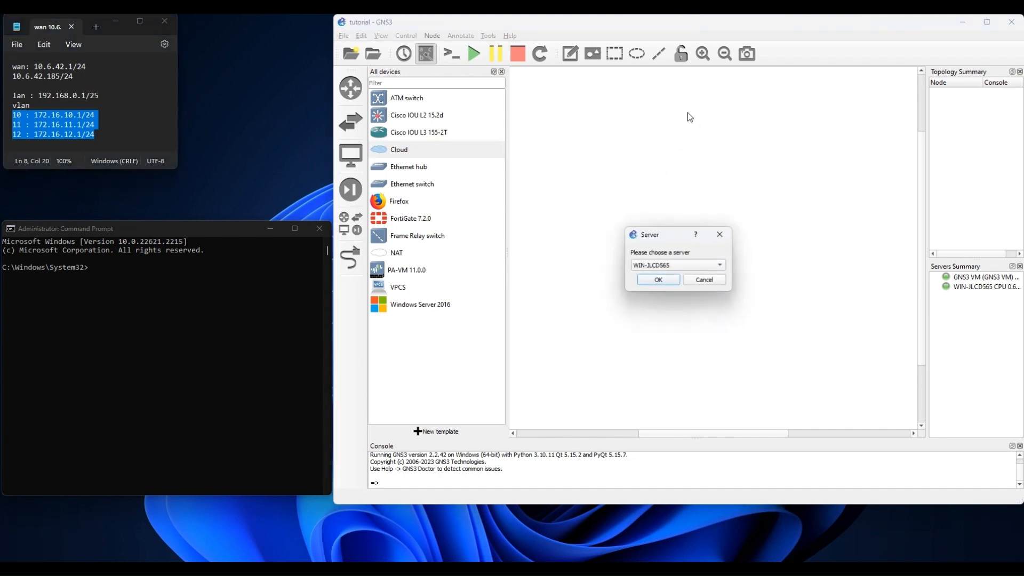
left_click(664, 261)
left_click(661, 265)
left_click(653, 283)
left_click_drag(383, 221, 741, 226)
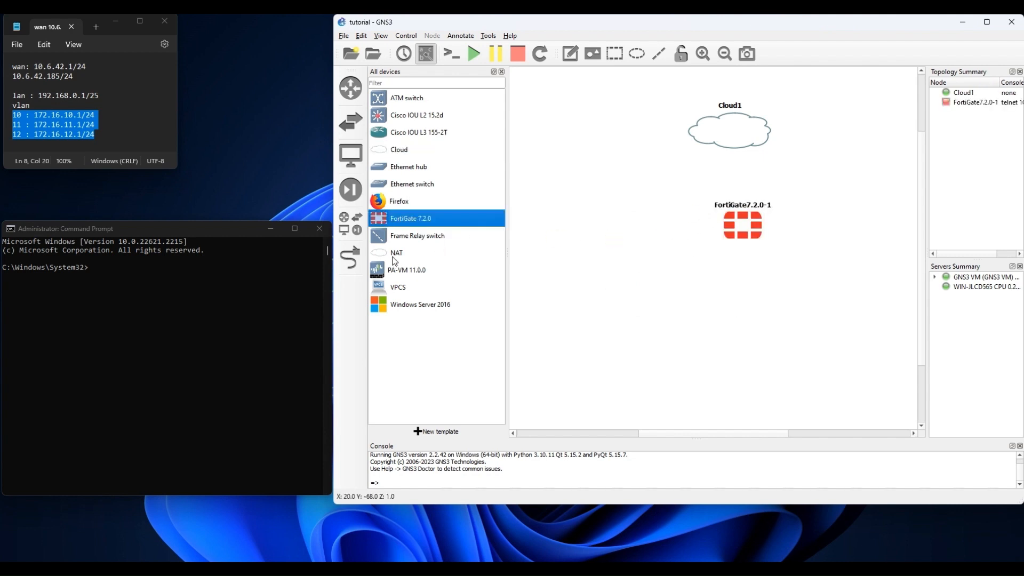
Add three VPCS nodes below the firewall, hosting each on the GNS3 VM.
left_click_drag(383, 282, 658, 292)
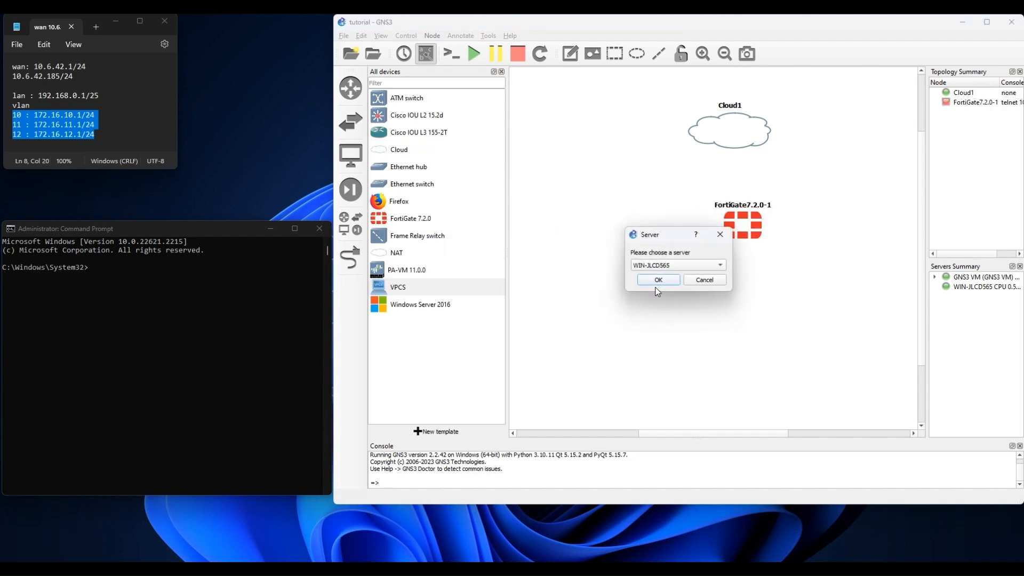
left_click(653, 265)
left_click(649, 276)
left_click(654, 280)
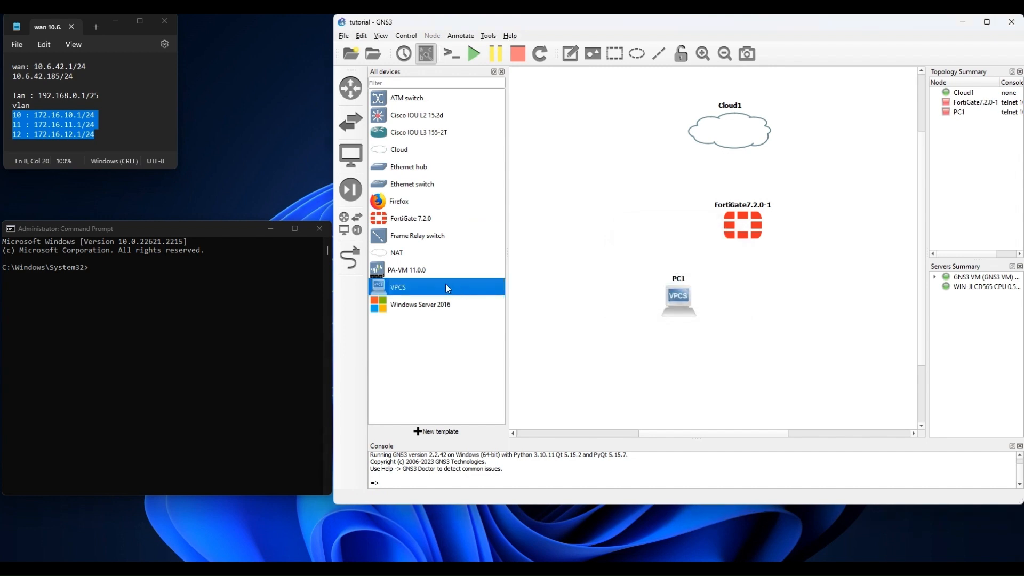
left_click_drag(446, 283, 615, 306)
left_click(656, 266)
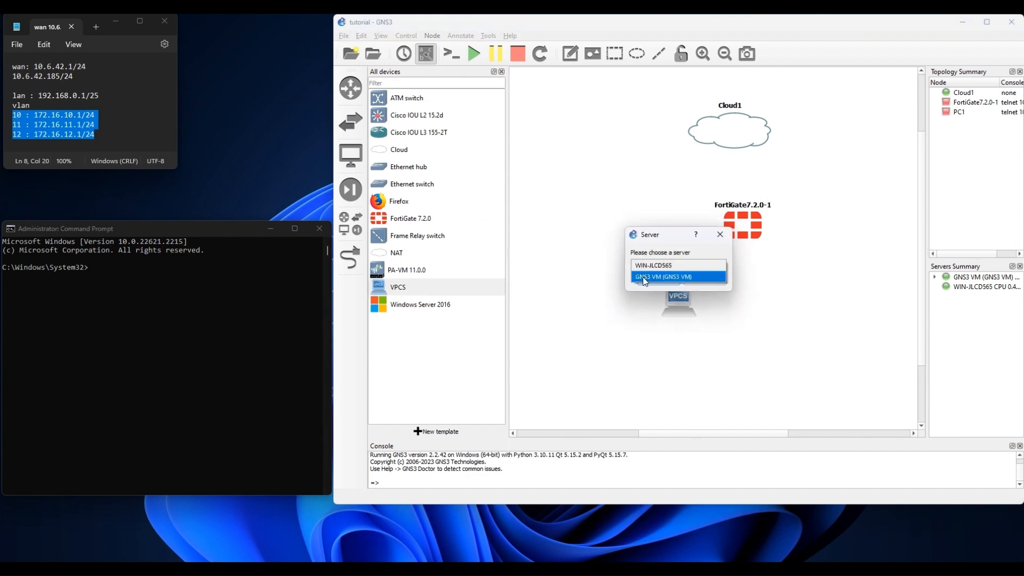
left_click(645, 277)
left_click(658, 279)
left_click_drag(395, 288, 568, 302)
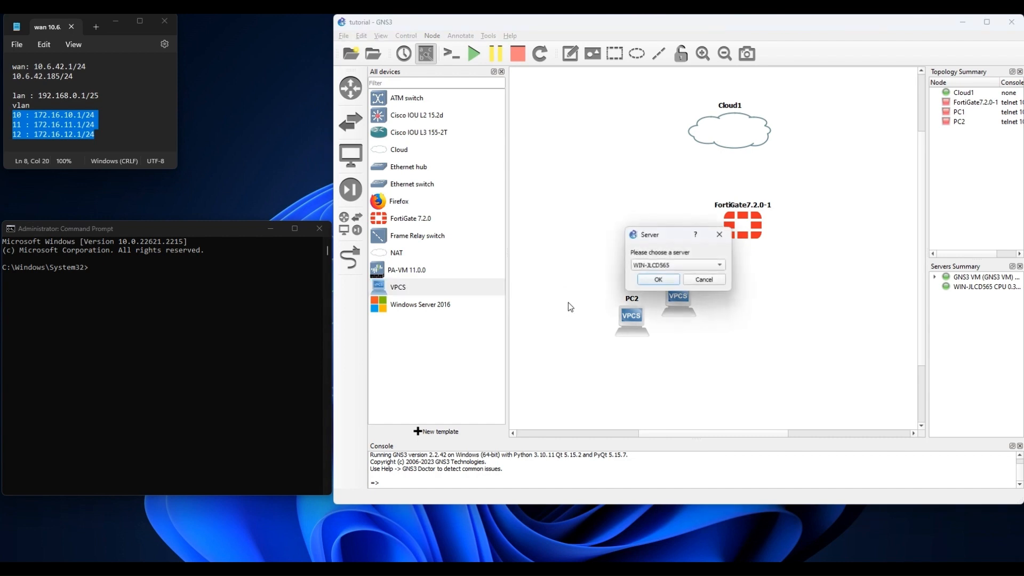
left_click(656, 265)
left_click(648, 277)
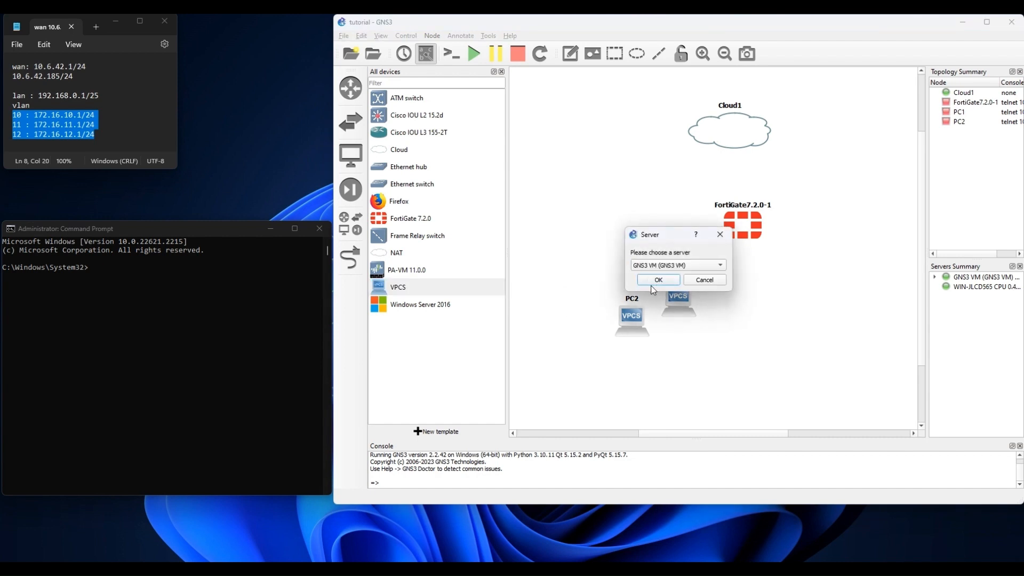
left_click(656, 281)
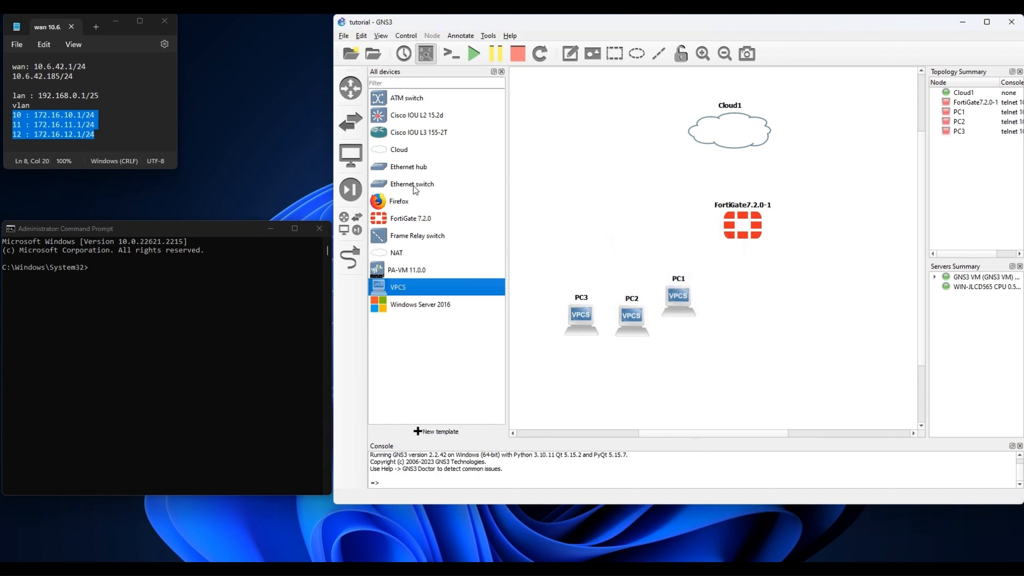
Add a Cisco IOU L2 15.2d switch and a Firefox node, arranging cloud, firewall, switch and the row of three PCs in descending tiers.
left_click_drag(392, 116, 657, 227)
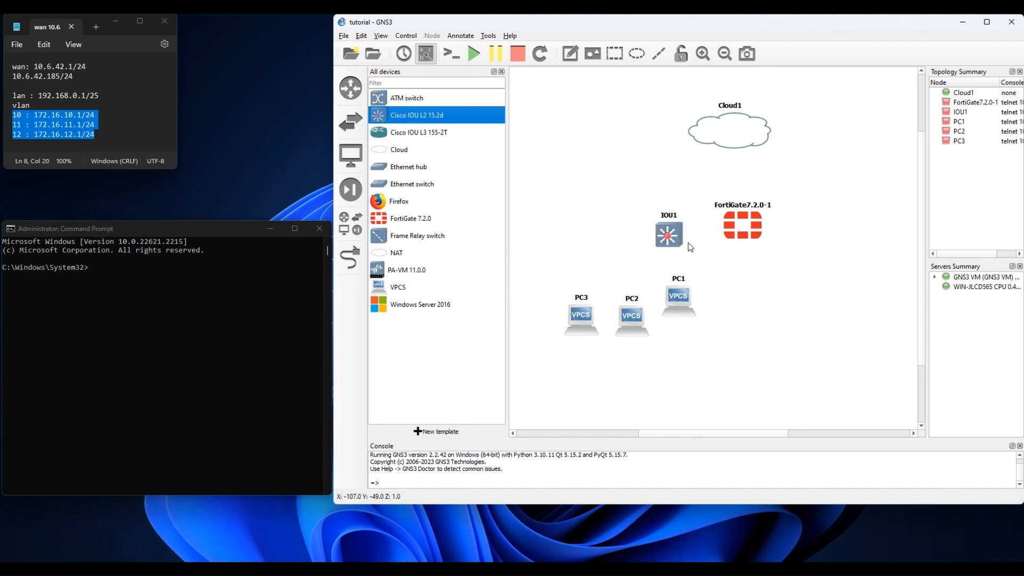
left_click_drag(737, 142, 696, 129)
left_click_drag(752, 232, 699, 199)
left_click_drag(661, 242, 689, 338)
left_click_drag(616, 320, 783, 338)
left_click_drag(836, 391, 551, 314)
left_click_drag(610, 336, 602, 336)
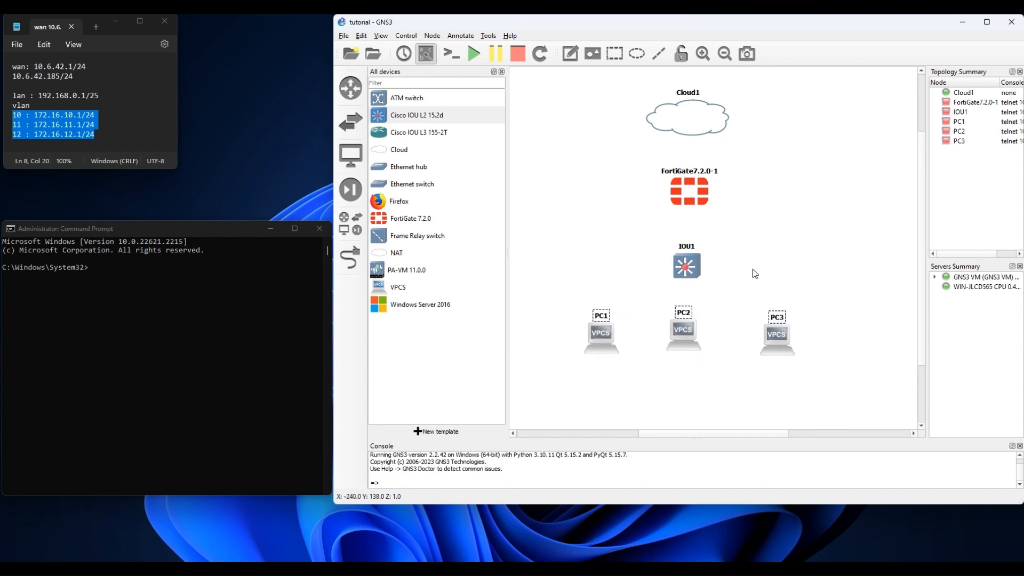
left_click(816, 229)
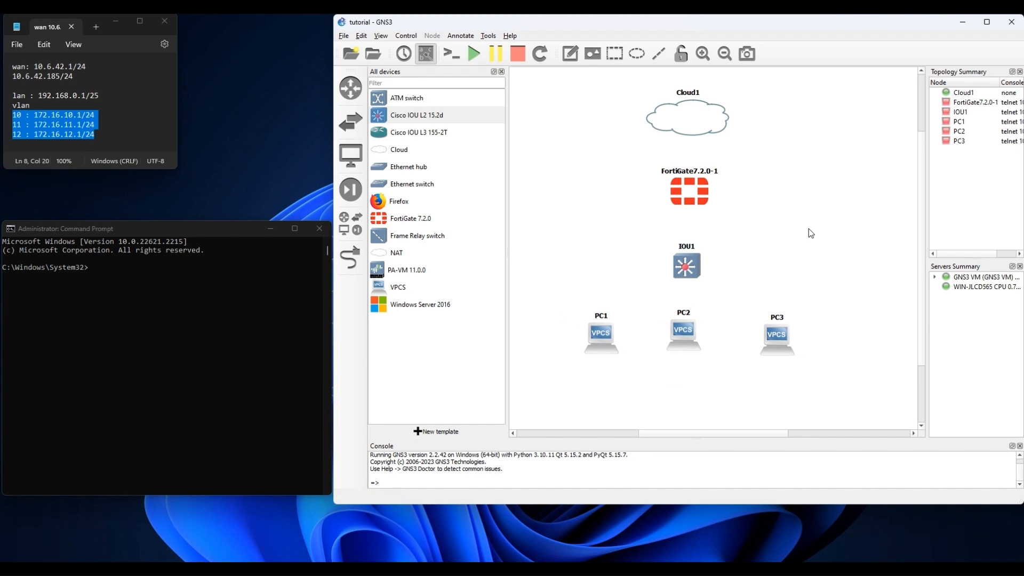
left_click_drag(415, 220, 835, 244)
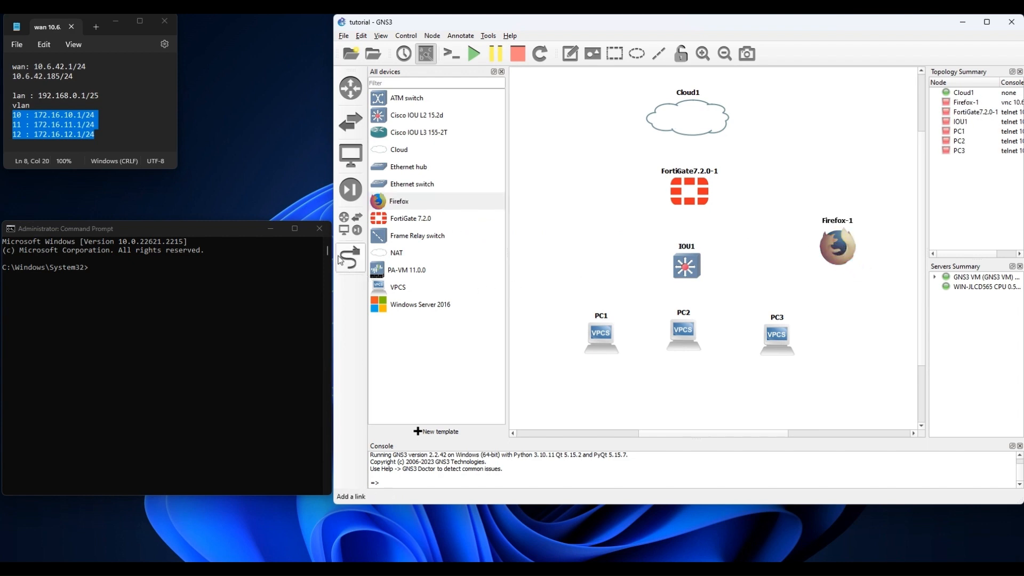
Link Cloud1's eth0 to Port1 of the FortiGate firewall.
left_click(348, 268)
left_click(685, 130)
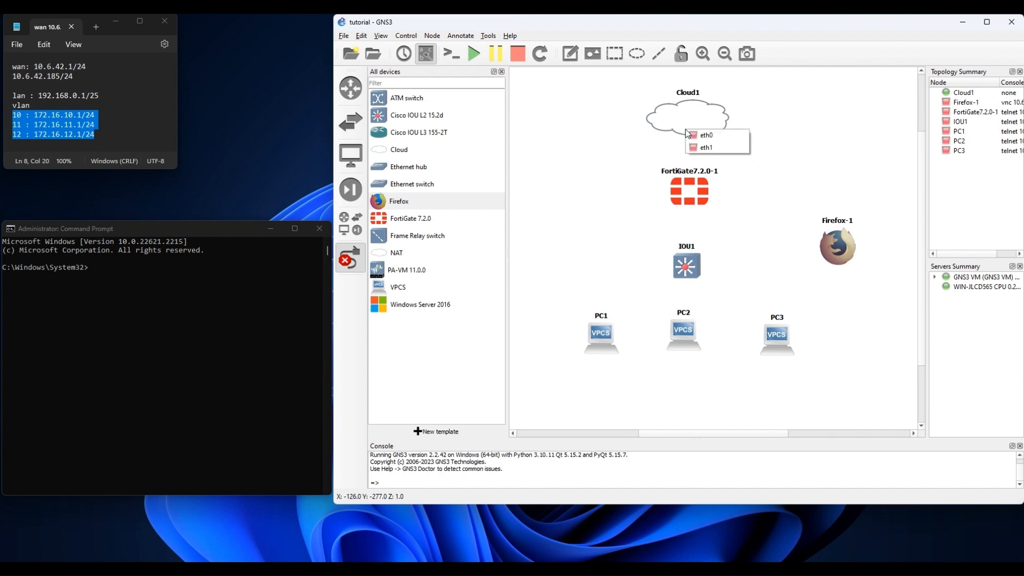
left_click(698, 136)
left_click(693, 184)
left_click(704, 191)
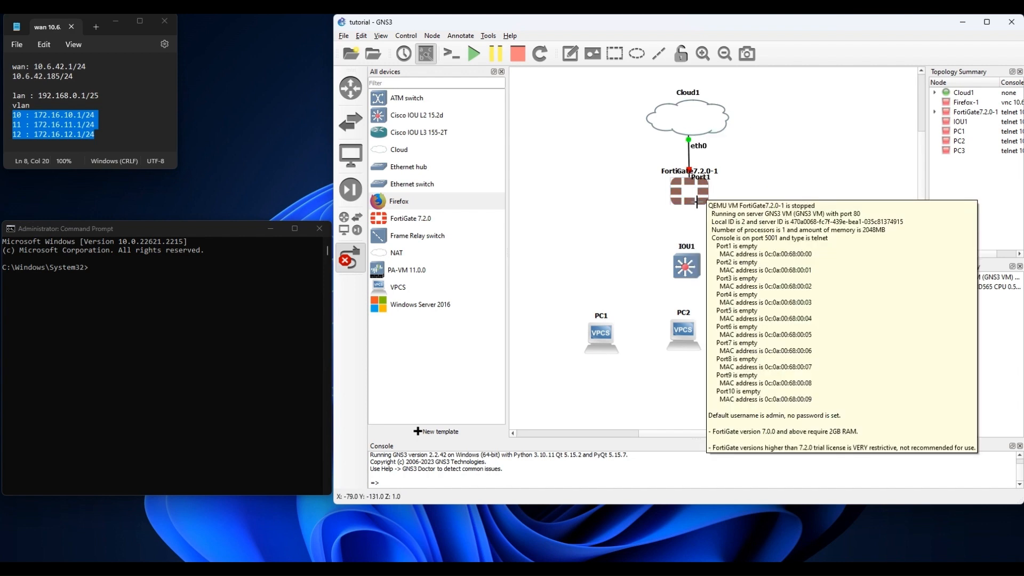
Link the FortiGate's Port2 to Ethernet0/0 on the IOU1 switch.
left_click(685, 198)
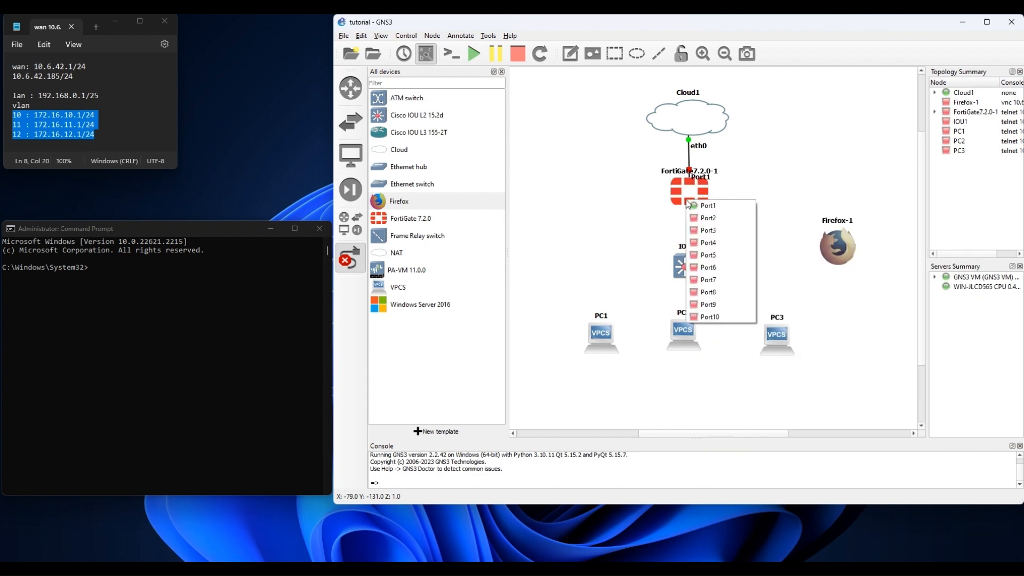
left_click(710, 218)
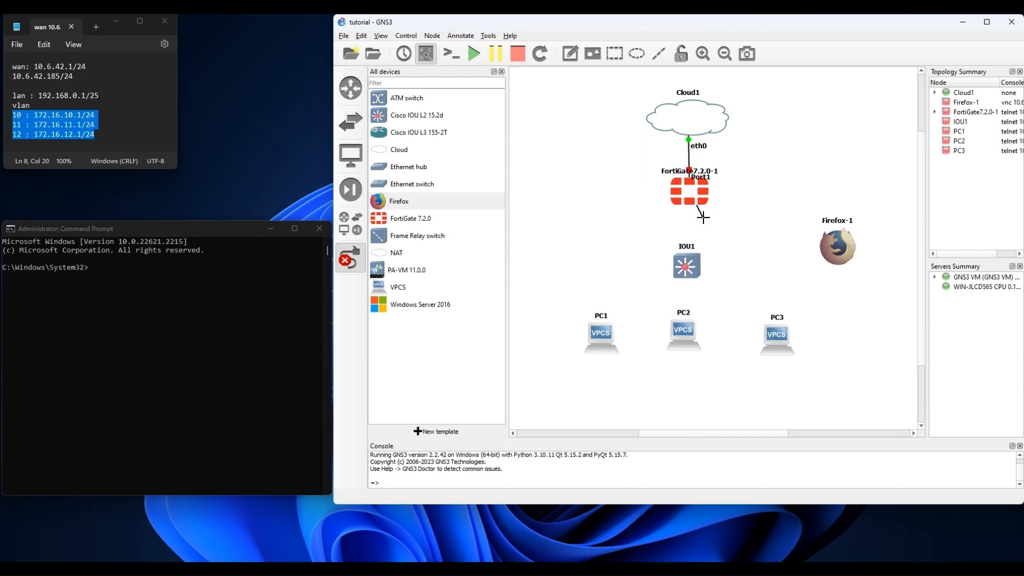
left_click(691, 263)
left_click(707, 267)
Link Ethernet0/1 of the IOU1 switch to PC1's Ethernet0.
left_click(684, 271)
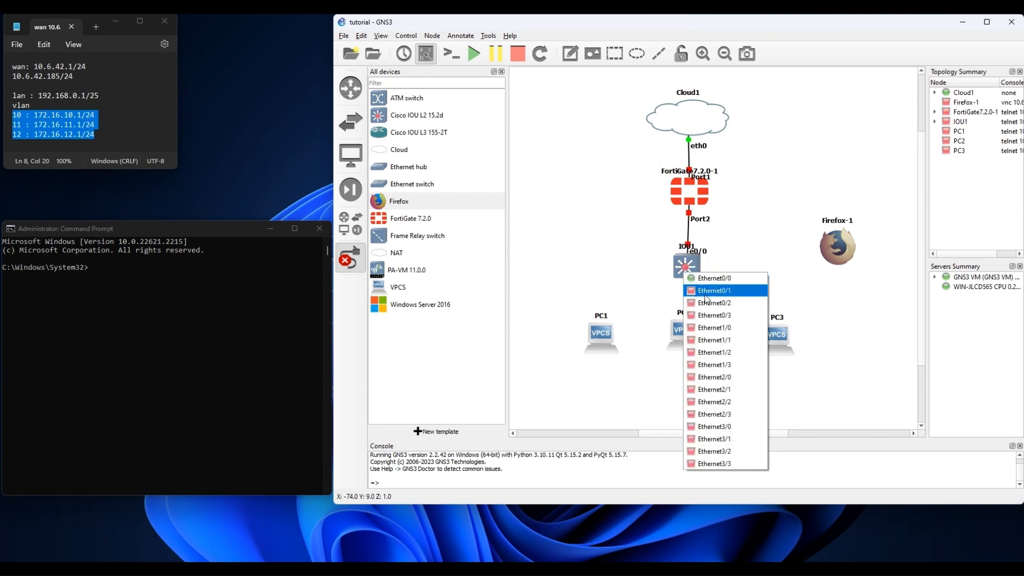
left_click(709, 290)
left_click(602, 325)
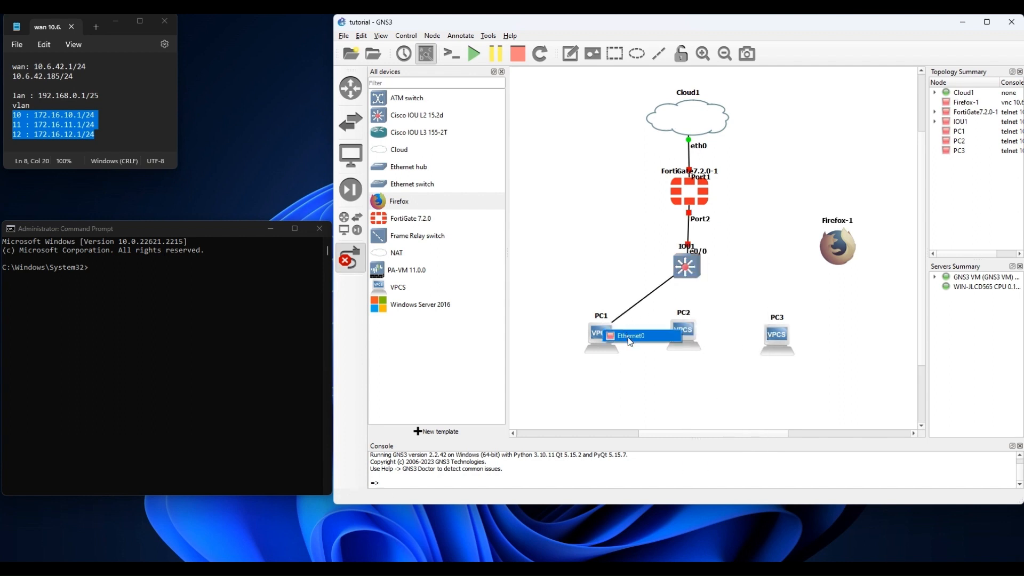
left_click(616, 331)
left_click(685, 267)
left_click(706, 292)
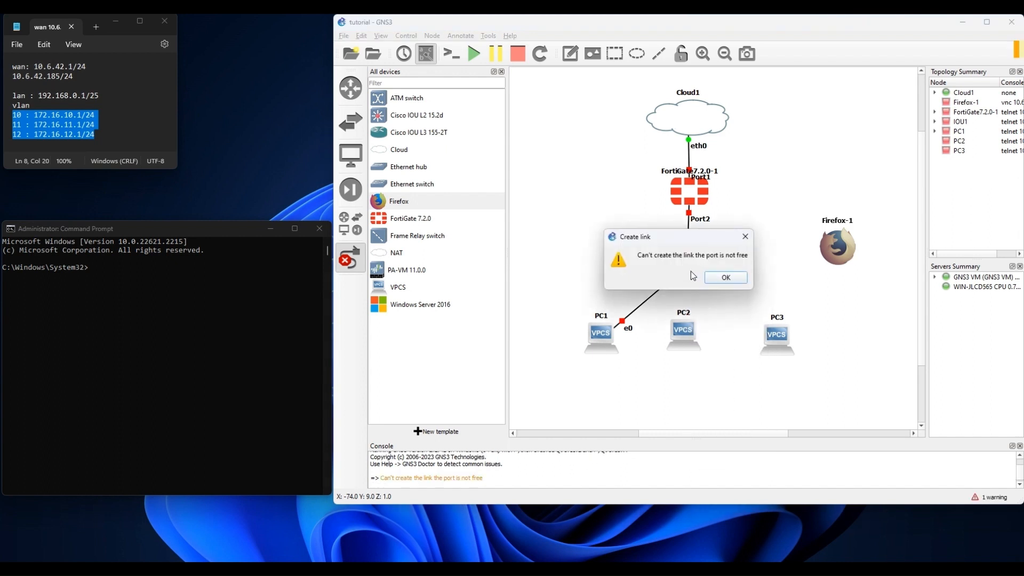
left_click(714, 276)
Link Ethernet0/2 of the IOU1 switch to PC2's Ethernet0.
left_click(686, 265)
left_click(714, 302)
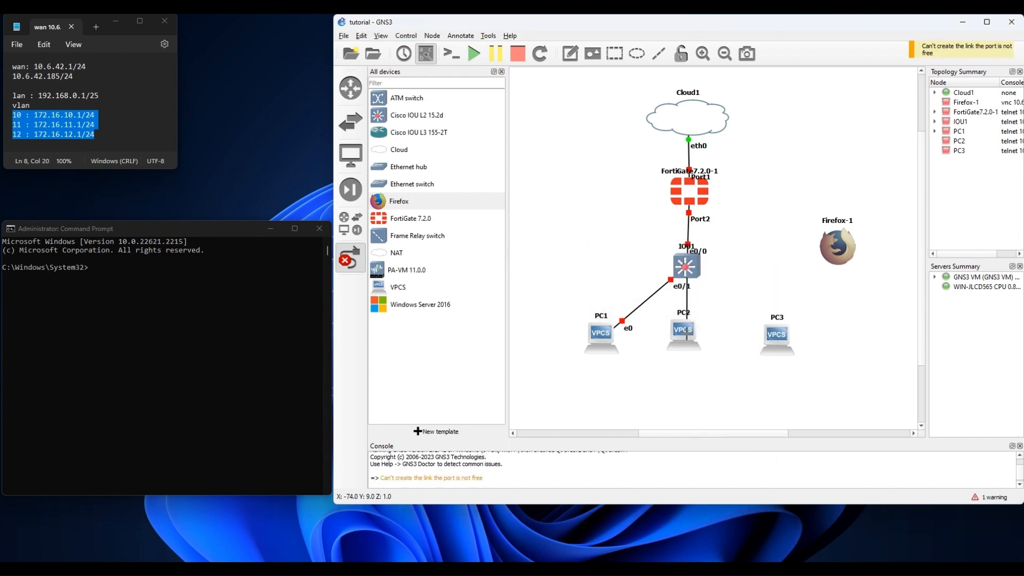
left_click(690, 335)
left_click(703, 340)
Link Ethernet0/3 of the IOU1 switch to PC3's Ethernet0.
left_click(688, 265)
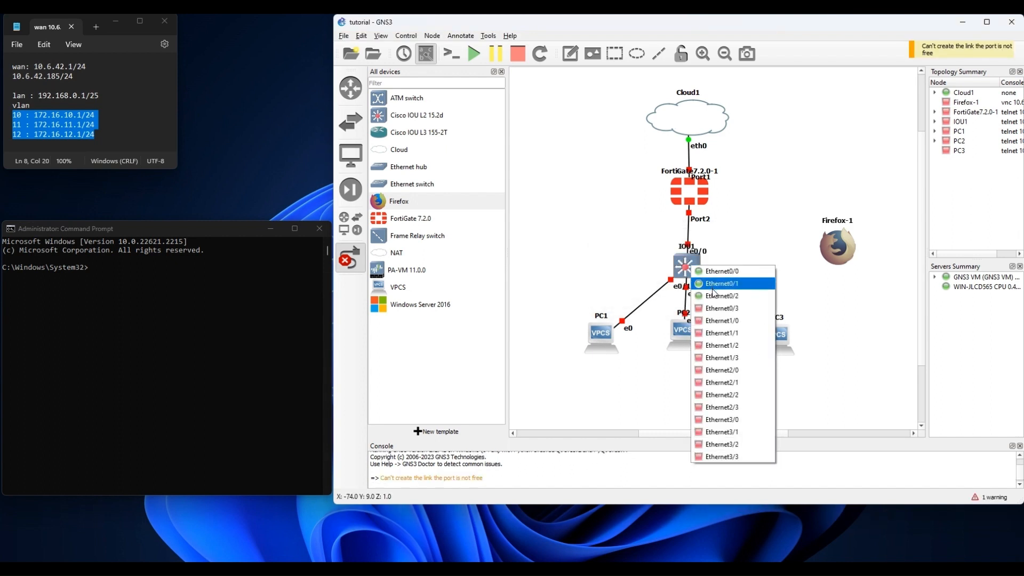
left_click(717, 309)
left_click(776, 334)
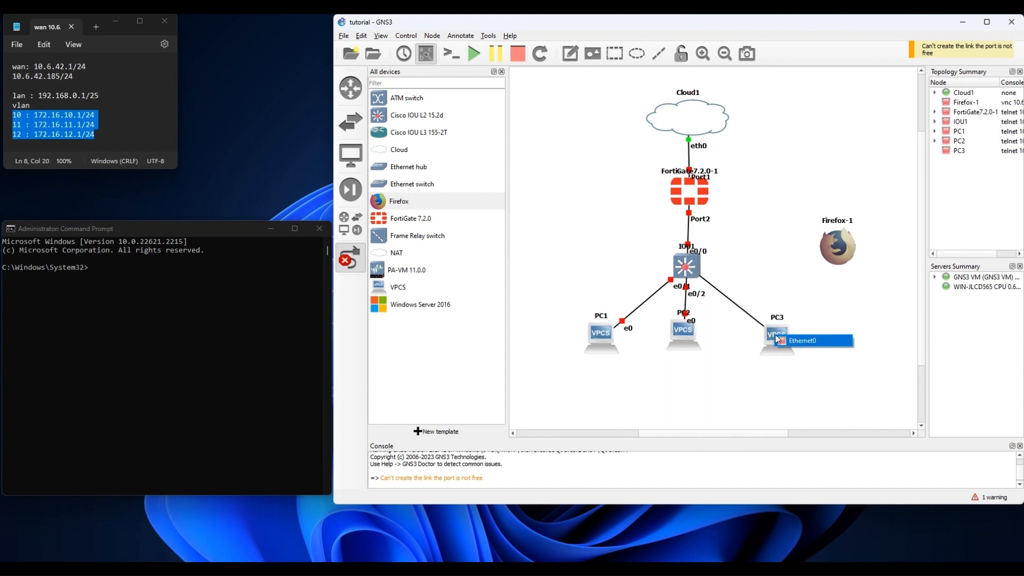
left_click(803, 346)
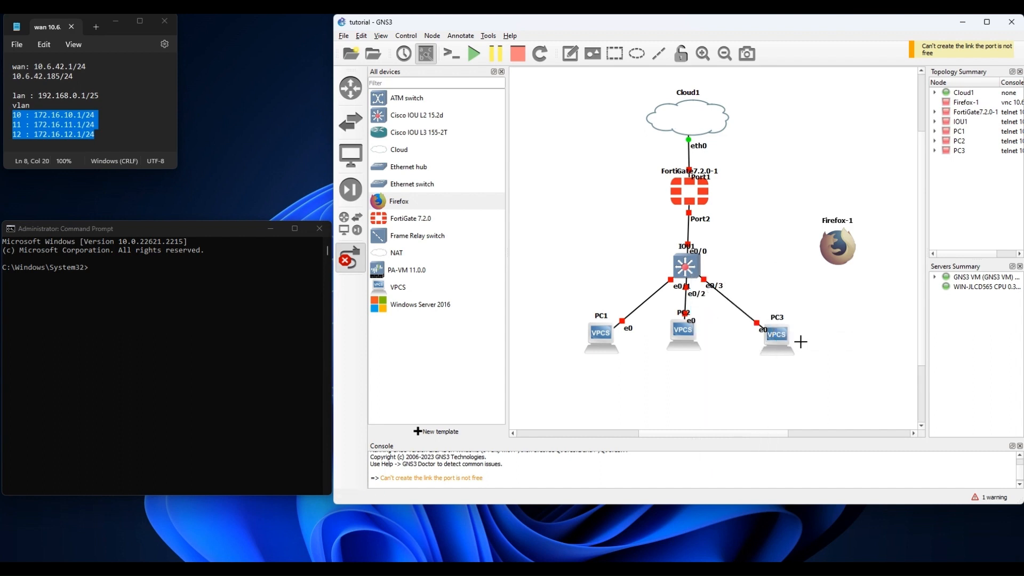
Link the FortiGate's Port3 to eth0 of Firefox-1 and start all devices in the topology.
left_click(696, 198)
left_click(722, 230)
left_click(833, 246)
left_click(849, 256)
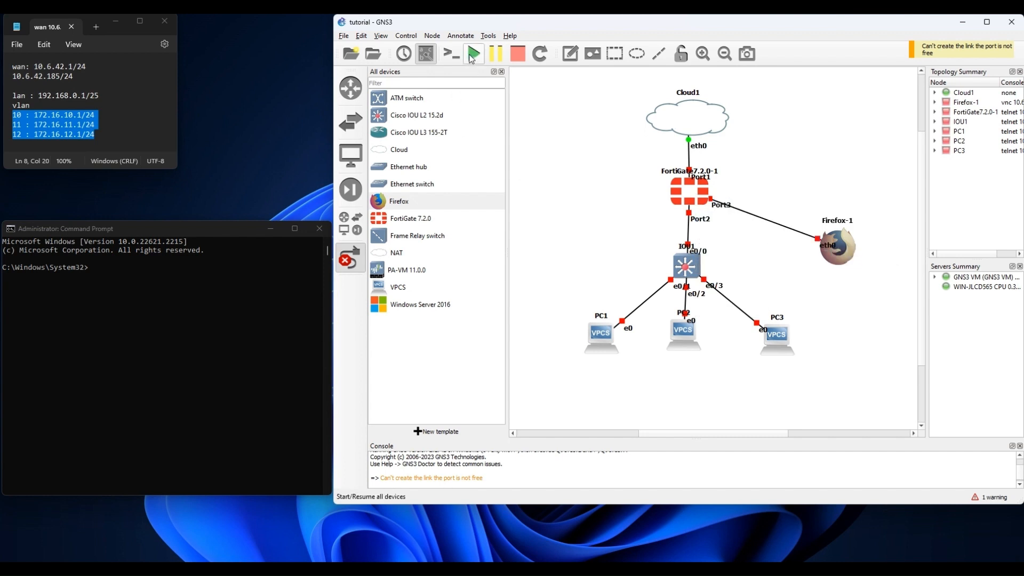
left_click(472, 56)
key("Return")
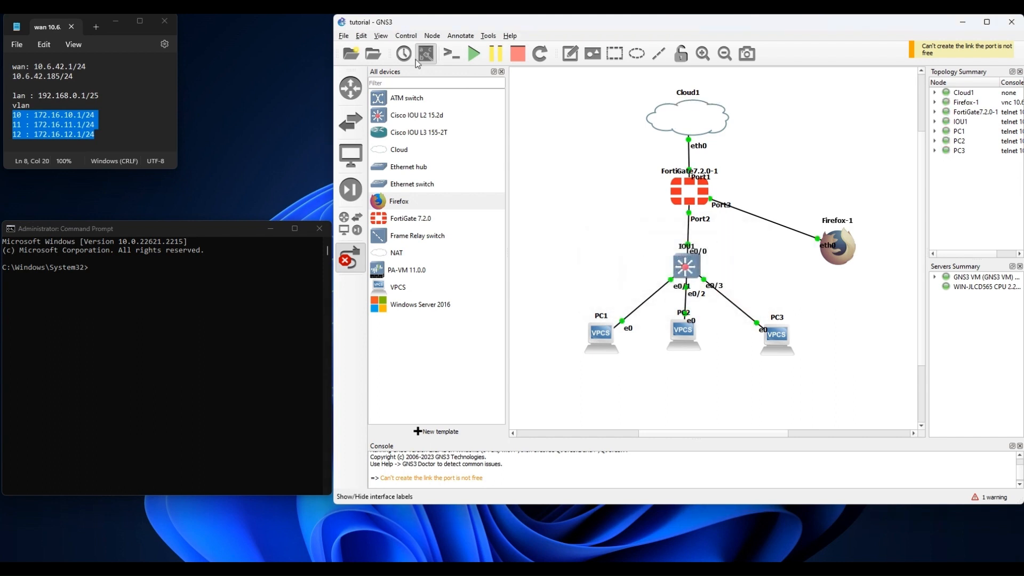
Hide the interface labels in the topology and show them again.
left_click(380, 37)
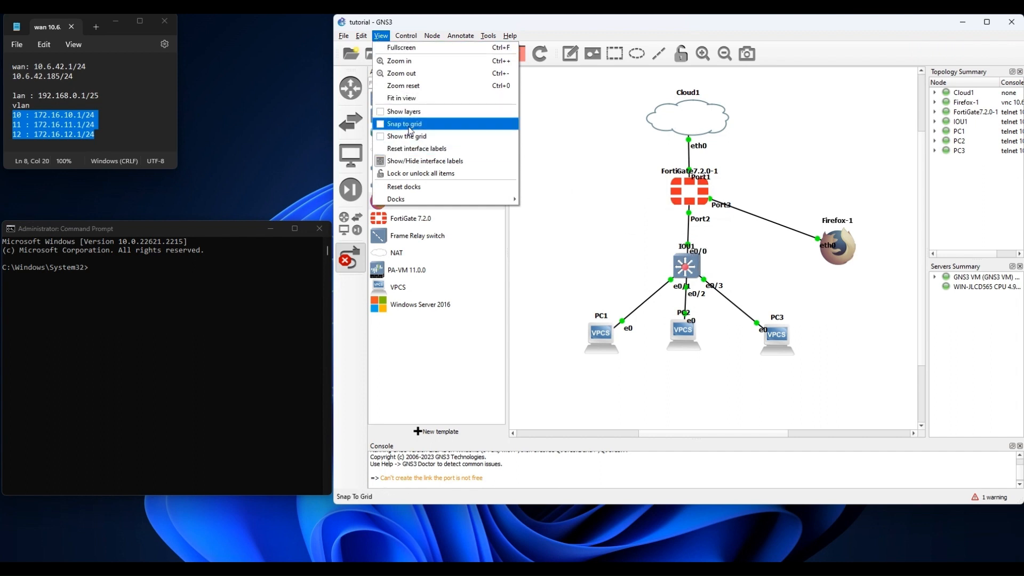
left_click(420, 160)
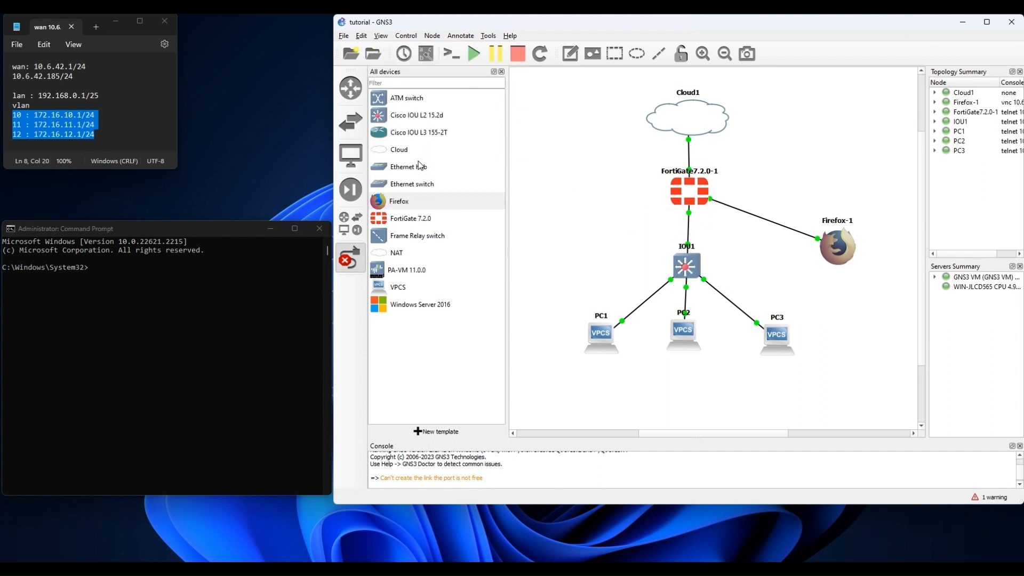
left_click(381, 36)
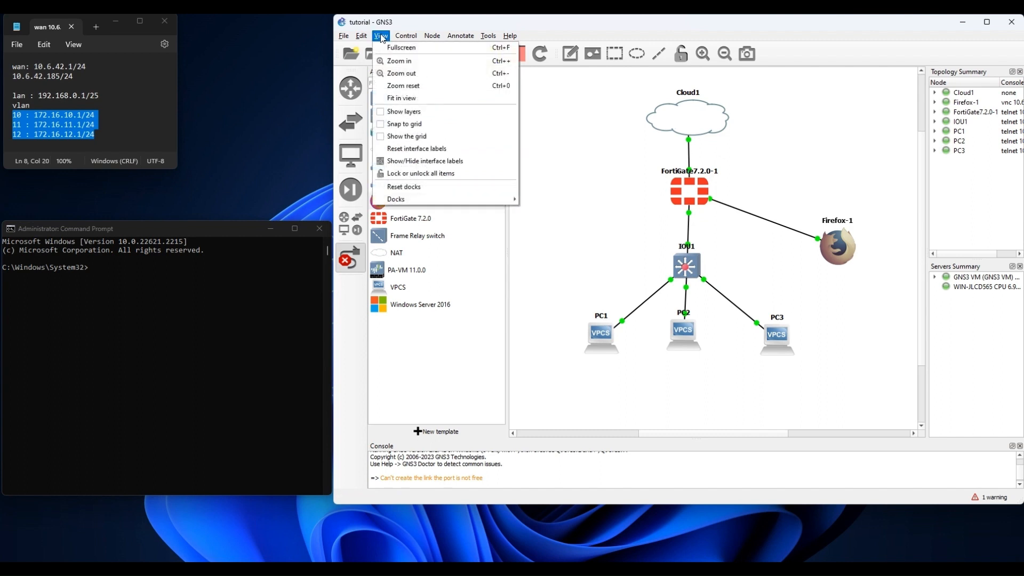
left_click(420, 161)
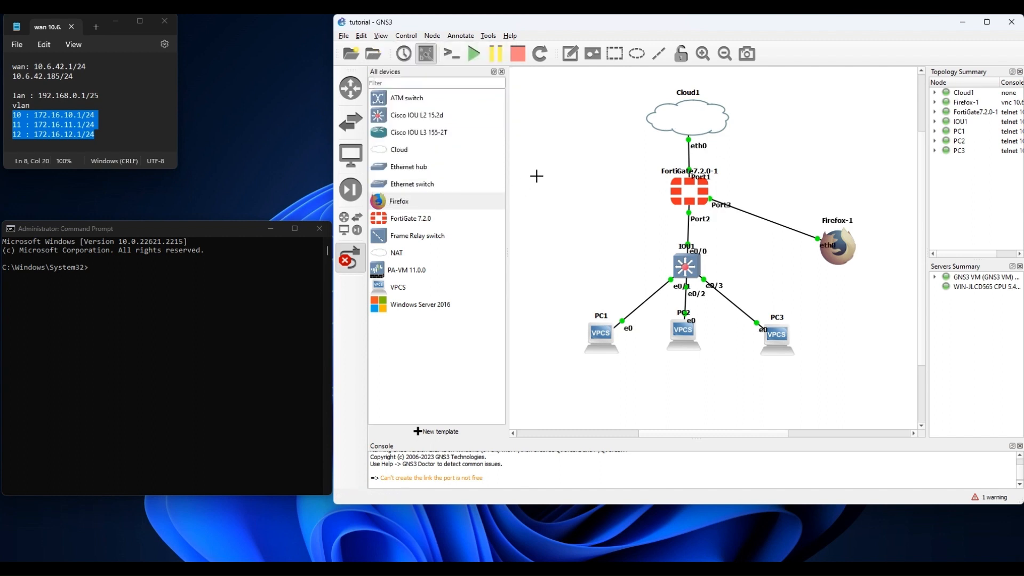
Exit link-drawing mode.
right_click(512, 163)
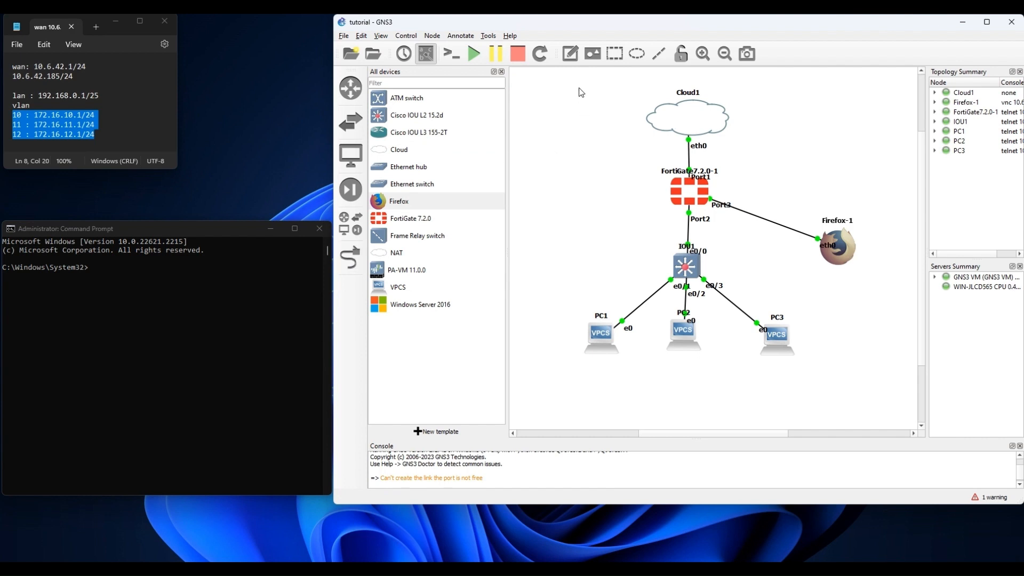
Add a text note reading 10.6.42.1/24 to the topology beside the cloud's eth0 link.
left_click_drag(98, 66, 45, 66)
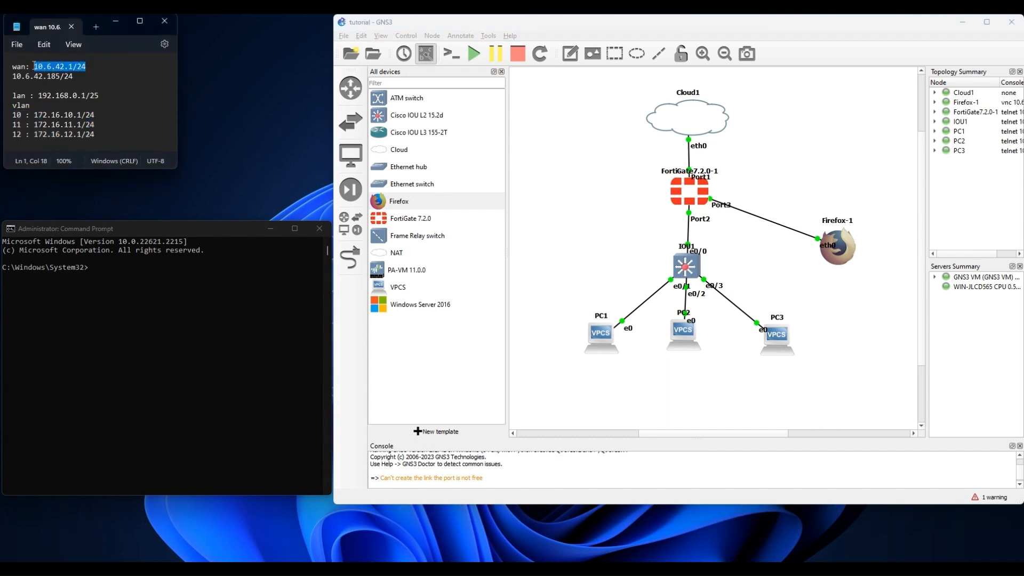
left_click(571, 56)
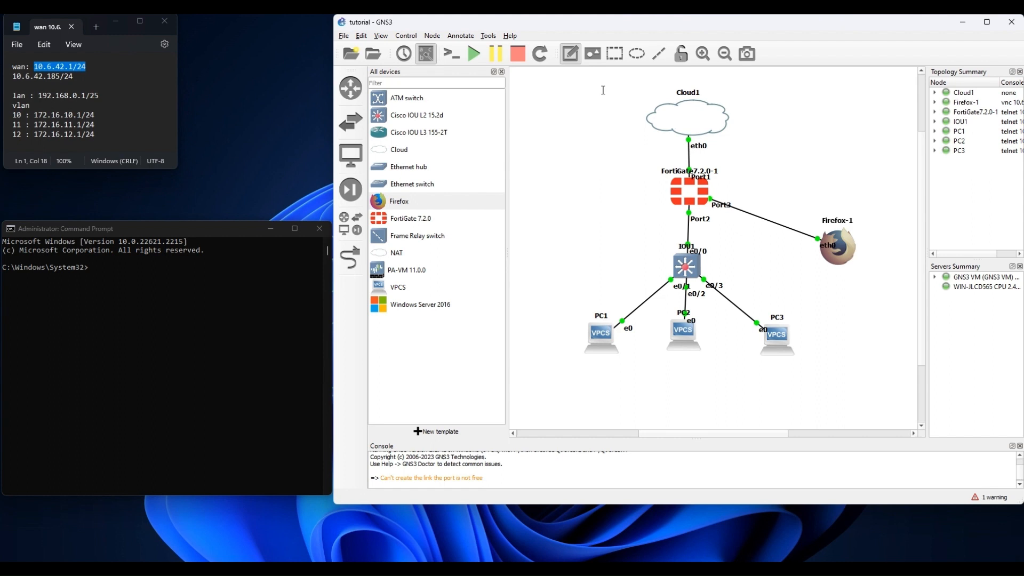
left_click(592, 135)
type("10.6.42.1/24")
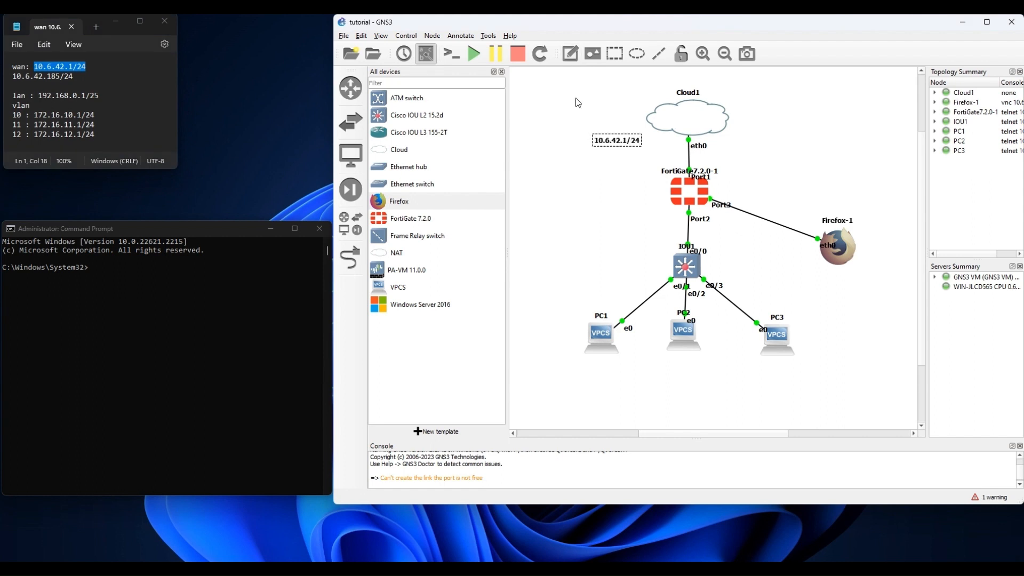
Add a 10.6.42.185/24 note beside the FortiGate's Port1 and shift both WAN address notes slightly away from the link.
left_click_drag(73, 76, 15, 75)
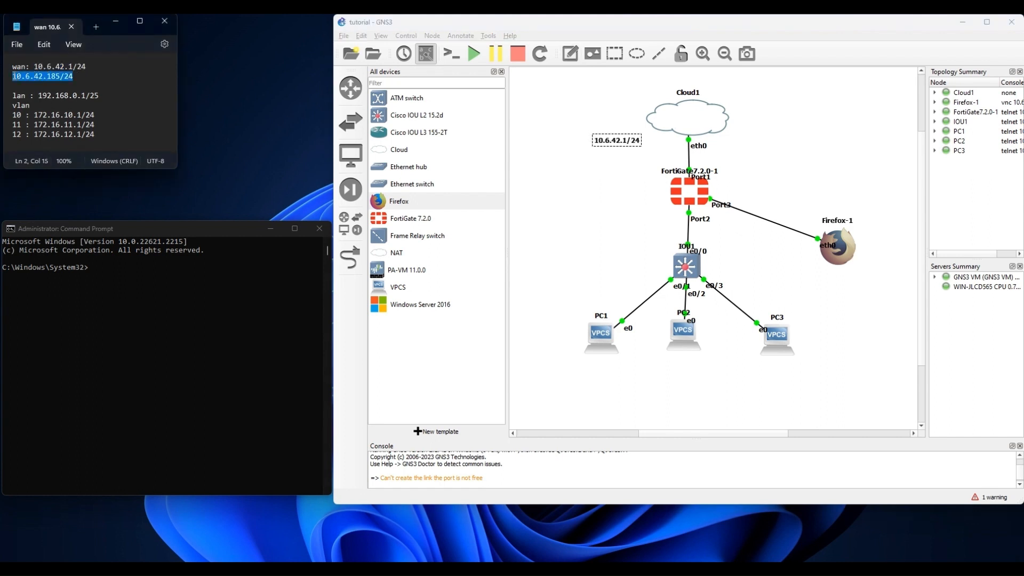
left_click(570, 53)
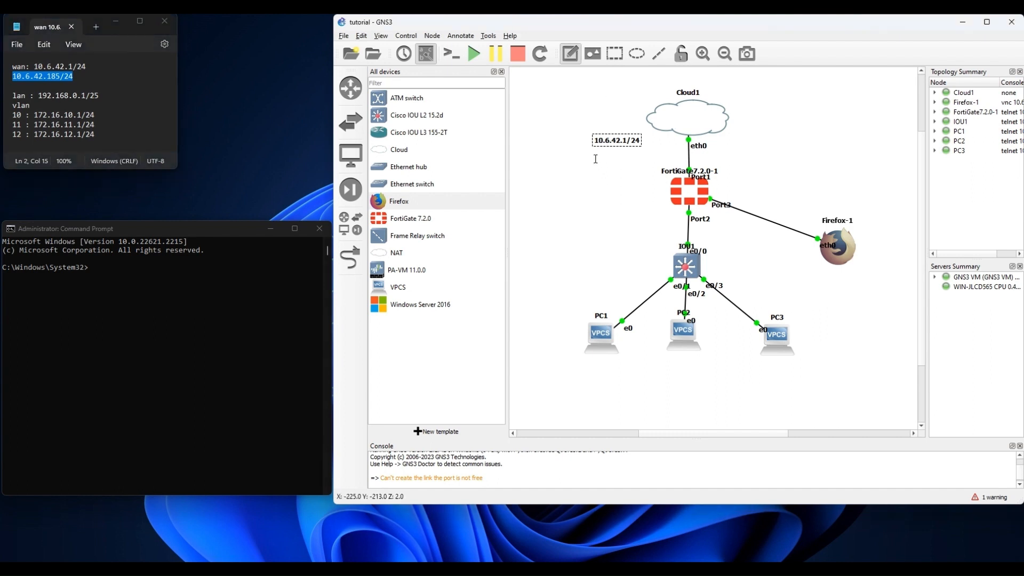
left_click(599, 164)
type("10.6.42.185/24")
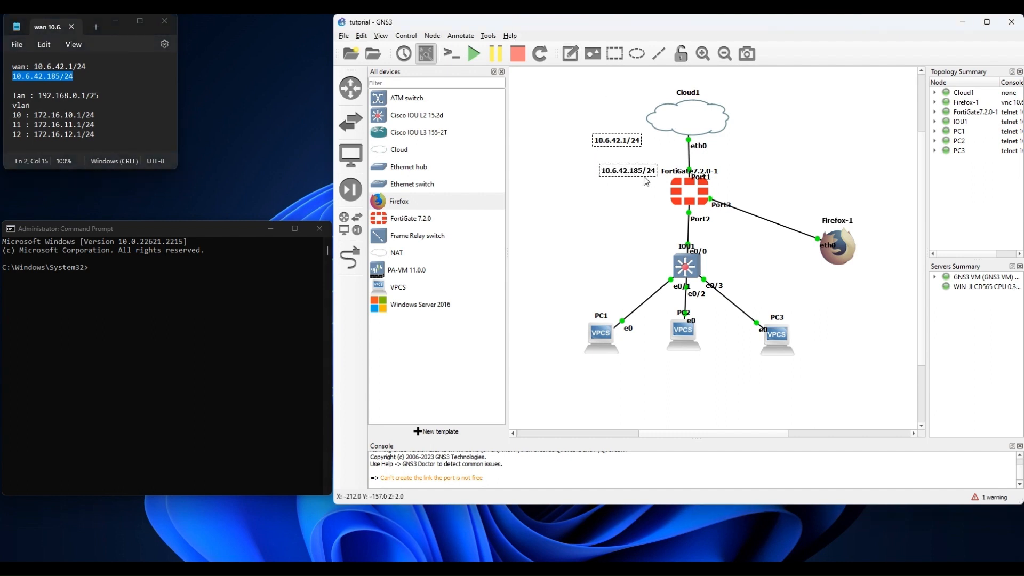
left_click_drag(620, 174, 610, 141)
left_click(602, 212)
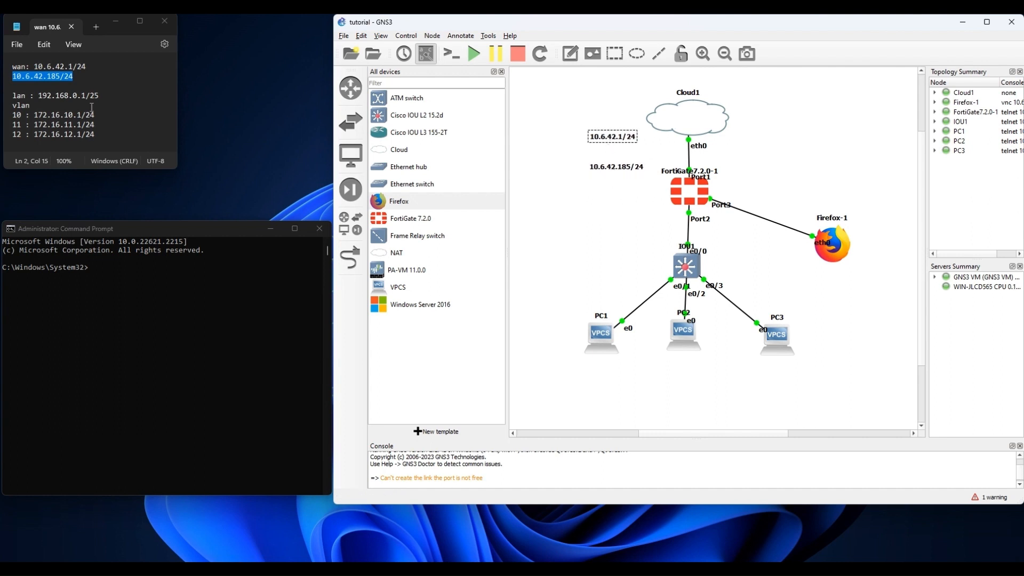
Copy the LAN address 192.168.0.1/25 from the address plan into a new note and place it beside the FortiGate's Port2.
left_click_drag(100, 97, 43, 99)
key("ctrl+c")
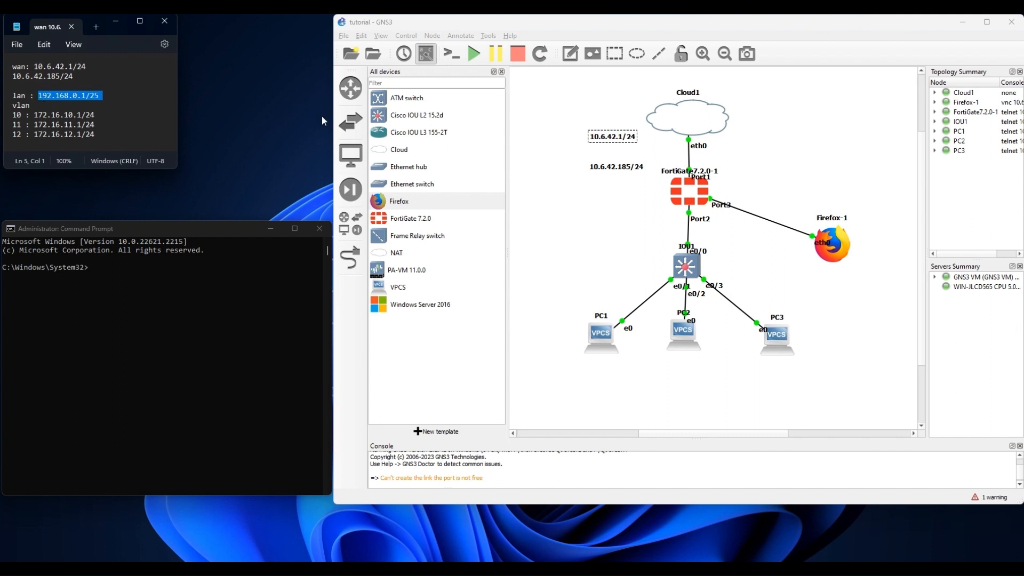
left_click(570, 53)
left_click(599, 212)
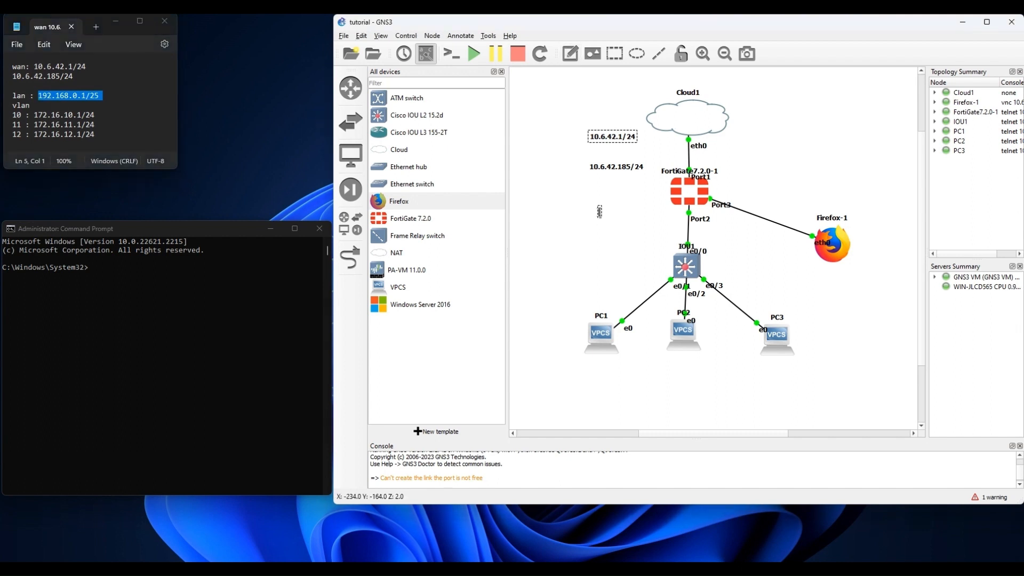
key("ctrl+v")
left_click(584, 232)
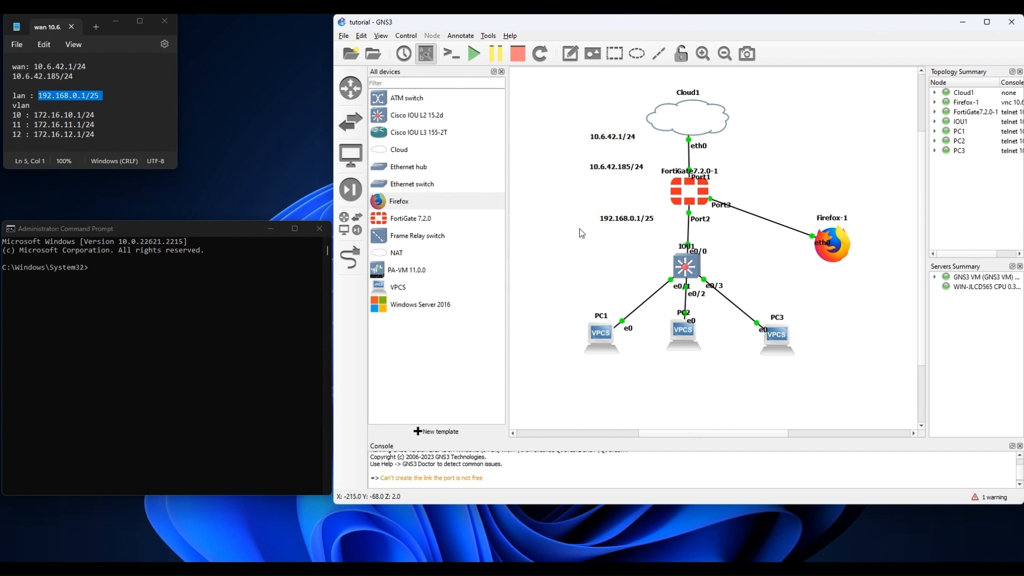
left_click_drag(622, 222, 634, 220)
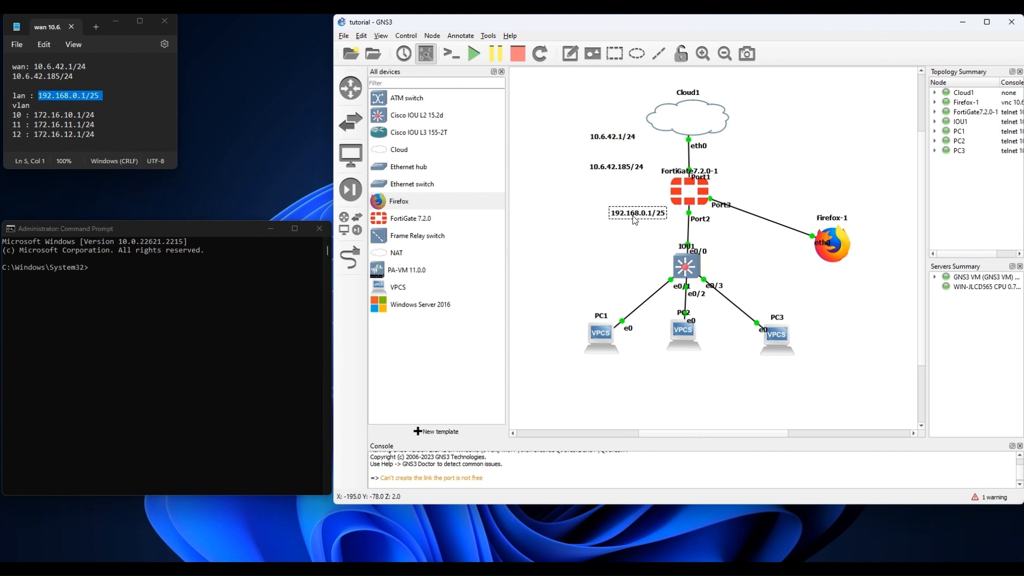
Duplicate the LAN address text into a new note near the FortiGate's Port3 and edit it to 192.168.0.129/25.
double_click(627, 218)
key("ctrl+c")
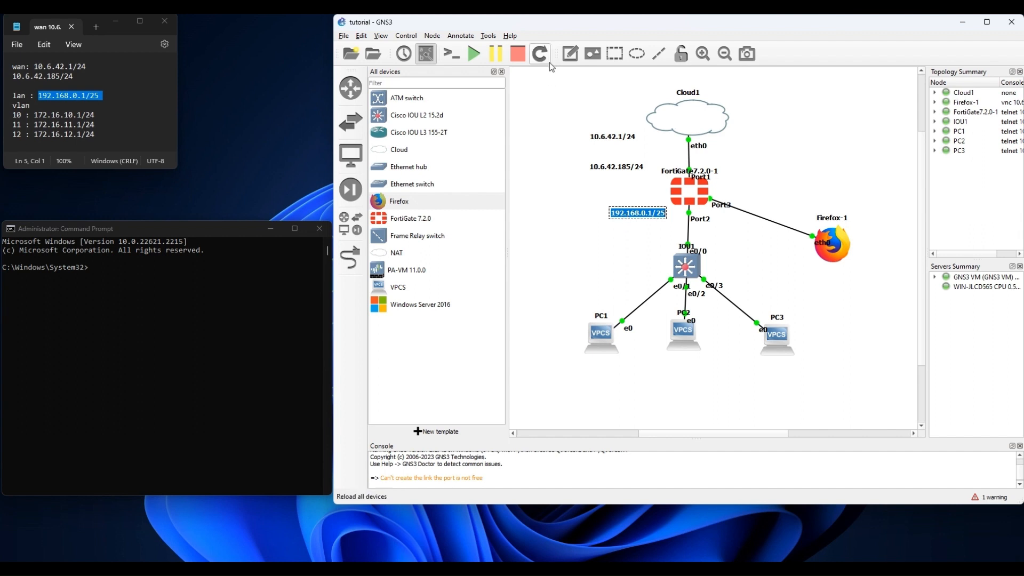
left_click(570, 54)
left_click(737, 193)
key("ctrl+v")
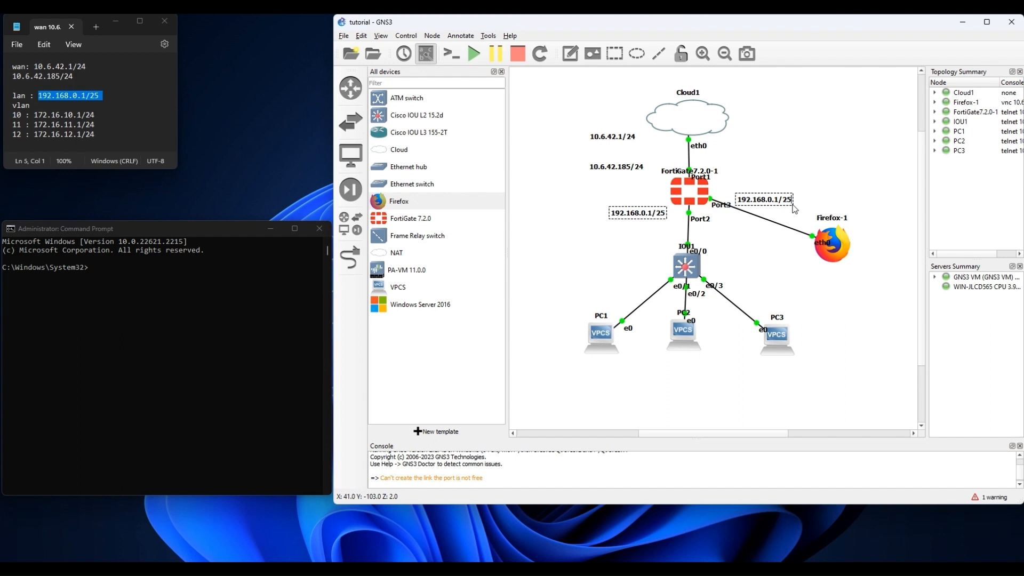
key("Left")
key("Left")
key("Left")
type("29")
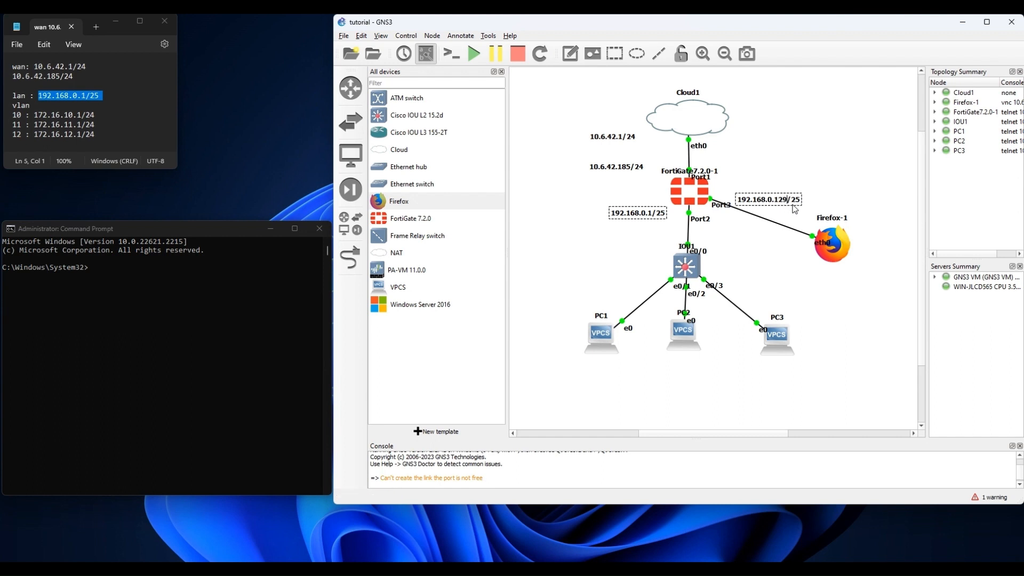
left_click(794, 174)
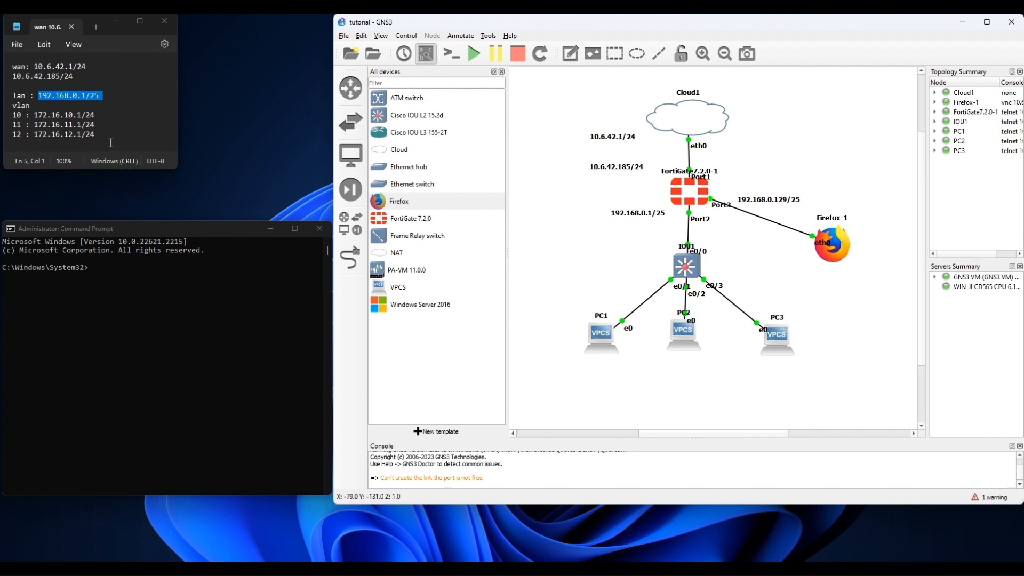
Copy the VLAN 10, 11 and 12 address list from the address plan into a new note and place it beside the IOU1 switch.
left_click_drag(102, 136, 10, 109)
key("ctrl+c")
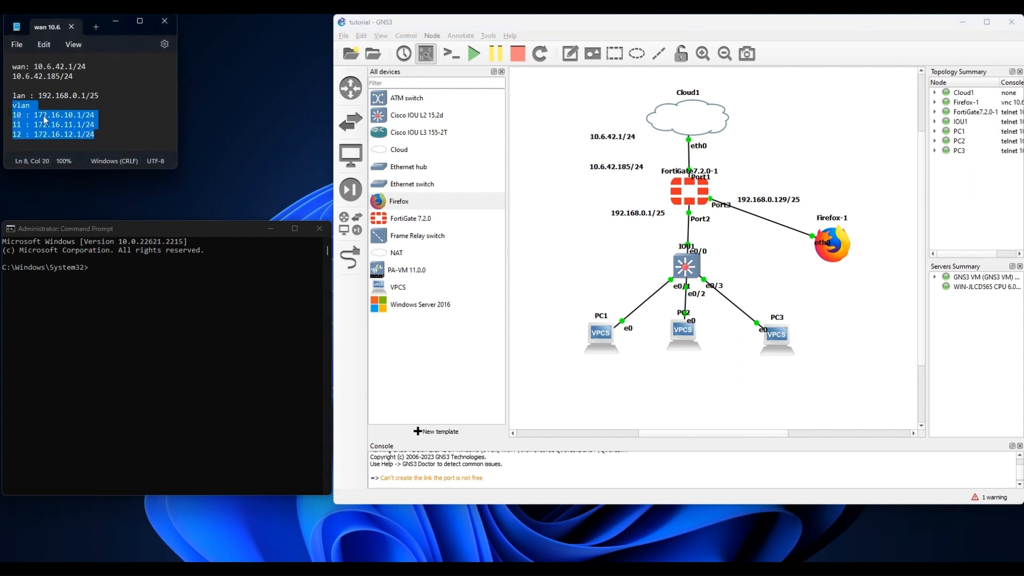
left_click(570, 54)
left_click(571, 257)
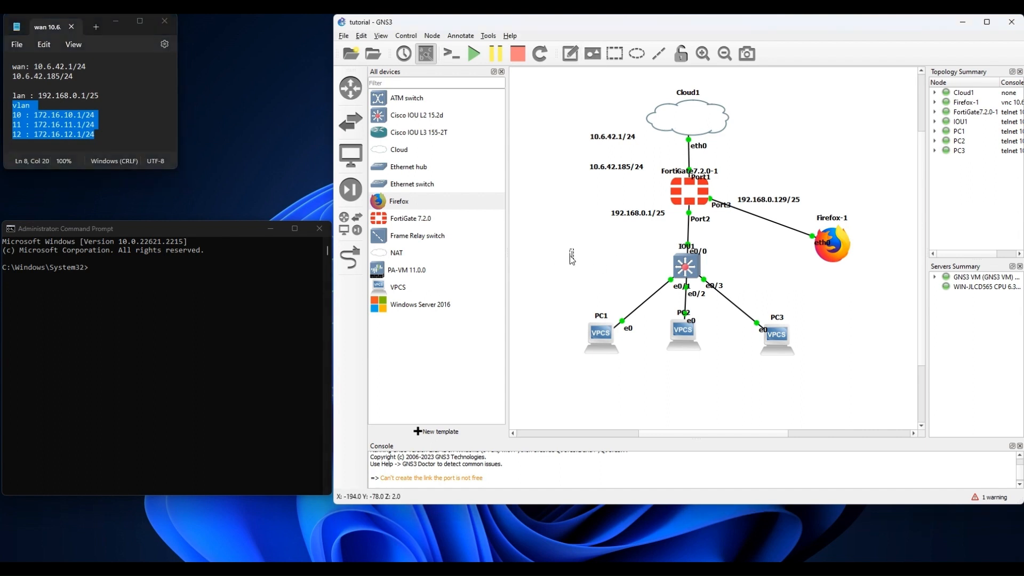
key("ctrl+v")
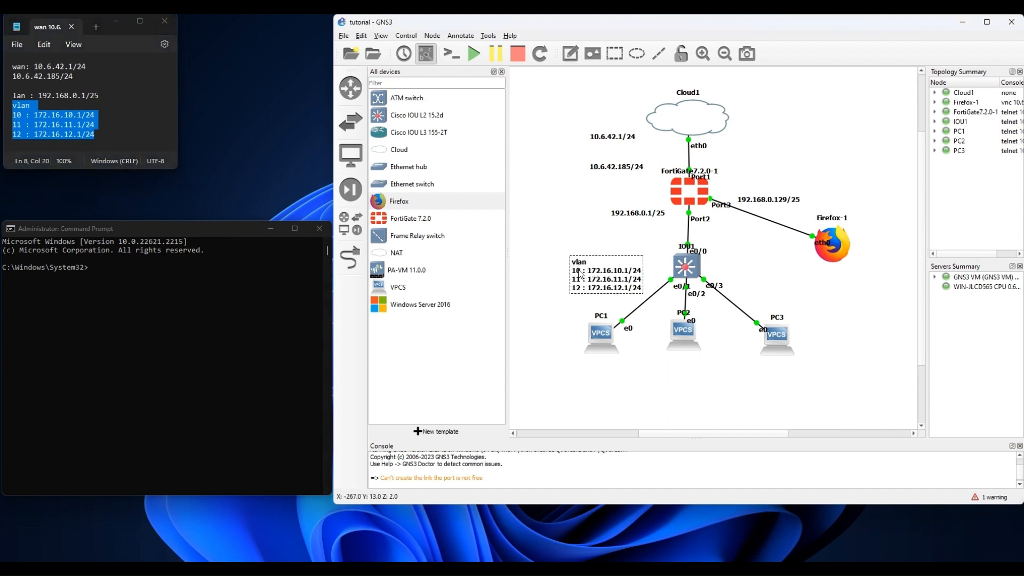
left_click_drag(580, 273, 591, 257)
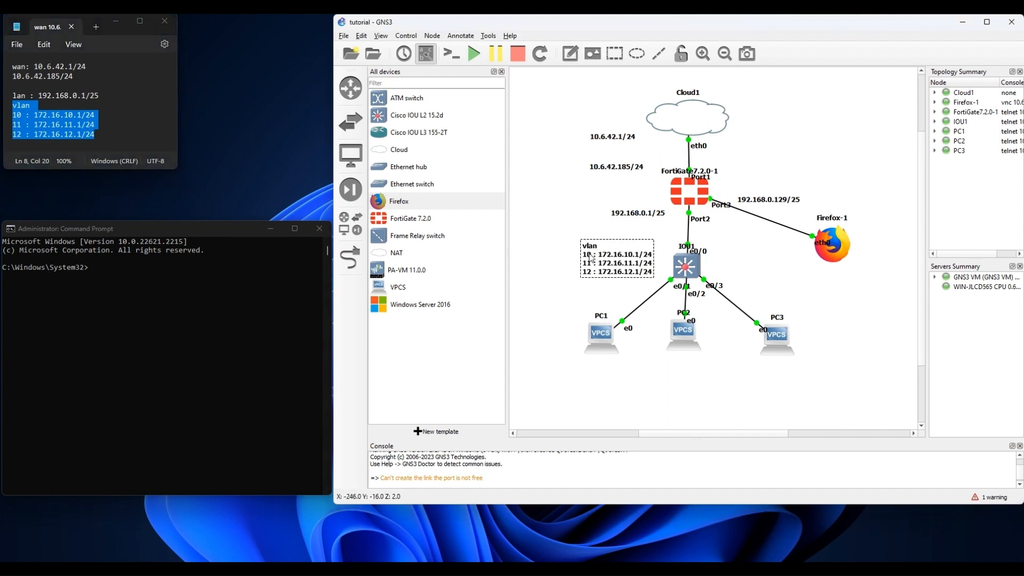
Rename the hosts PC1, PC2 and PC3 as VLAN10, VLAN11 and VLAN12 respectively.
double_click(600, 316)
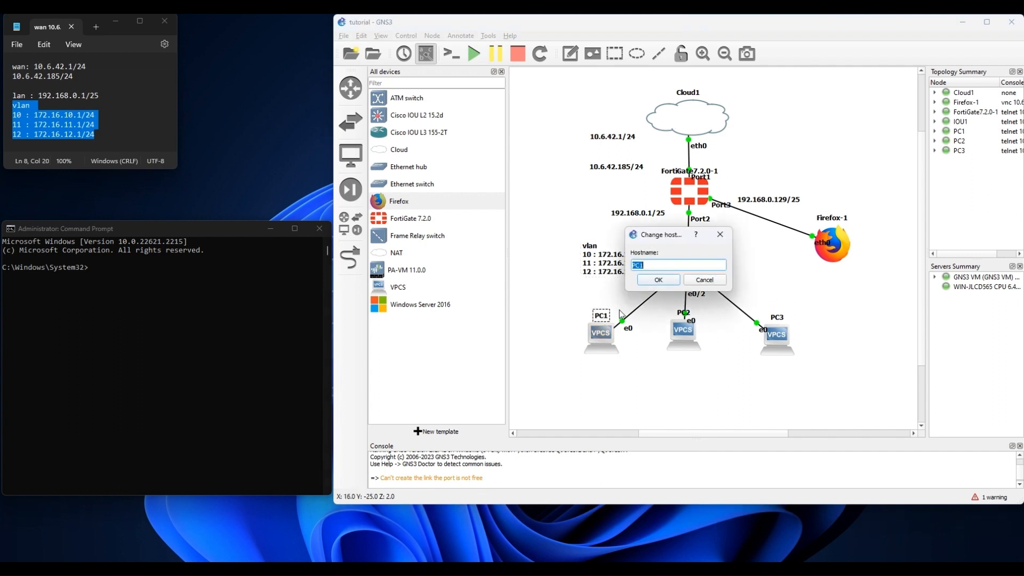
type("VLAN10")
key("Return")
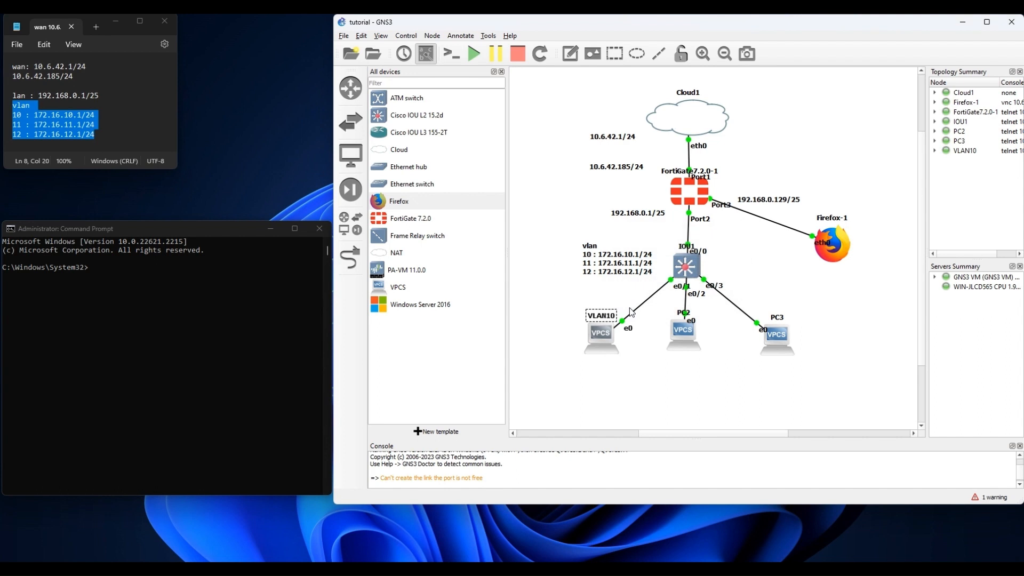
double_click(682, 313)
type("VLAN")
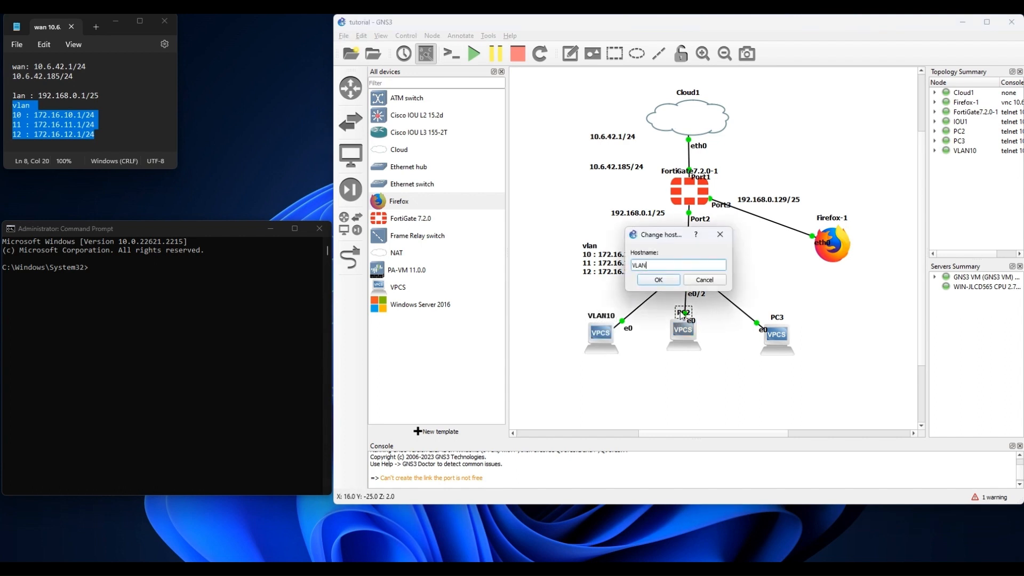
type("11")
key("Return")
double_click(778, 317)
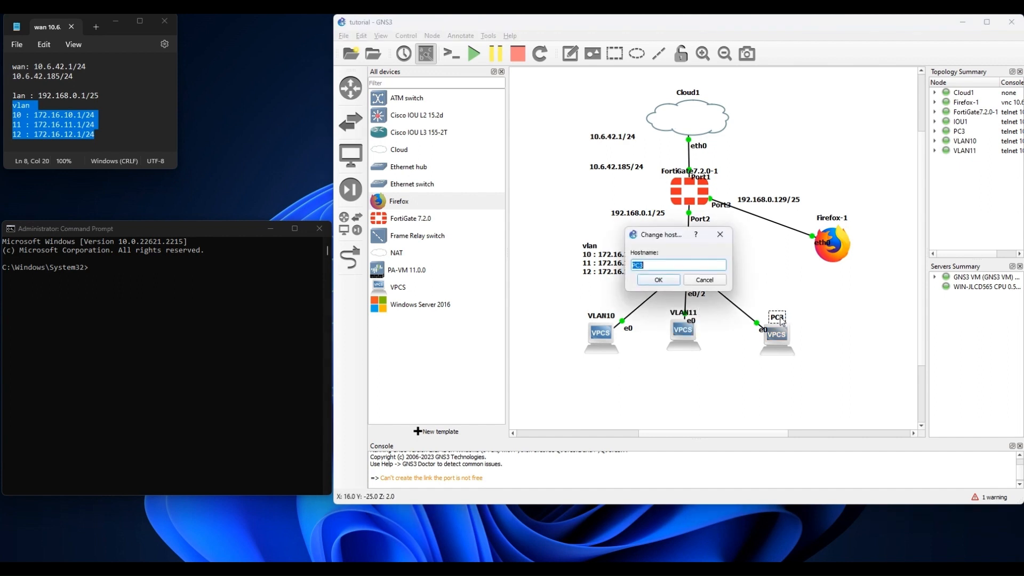
type("VLAN12")
key("Return")
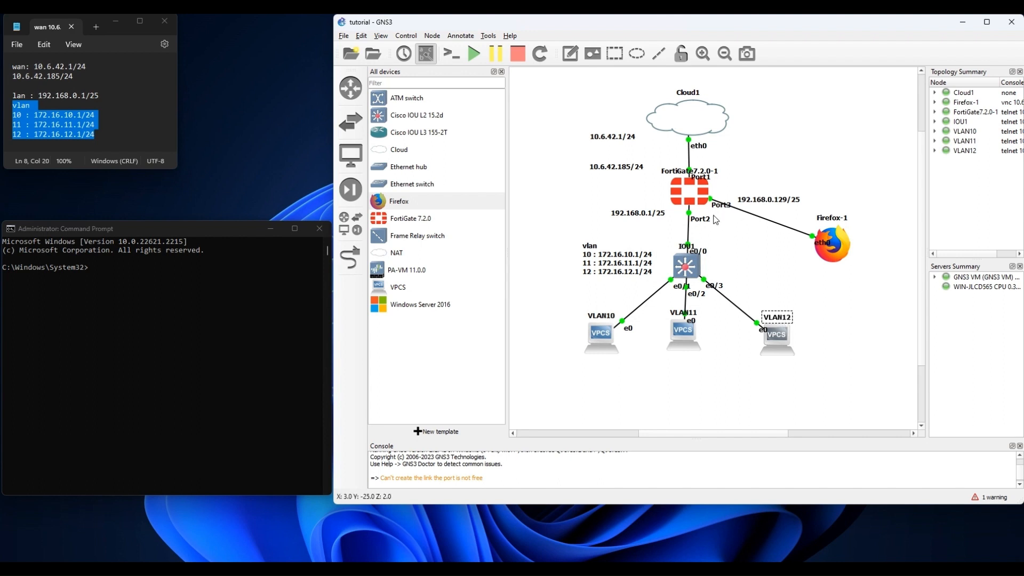
Nudge the FortiGate and Cloud1 nodes into vertical alignment above the IOU1 switch.
left_click_drag(692, 198, 689, 197)
left_click_drag(686, 129, 686, 128)
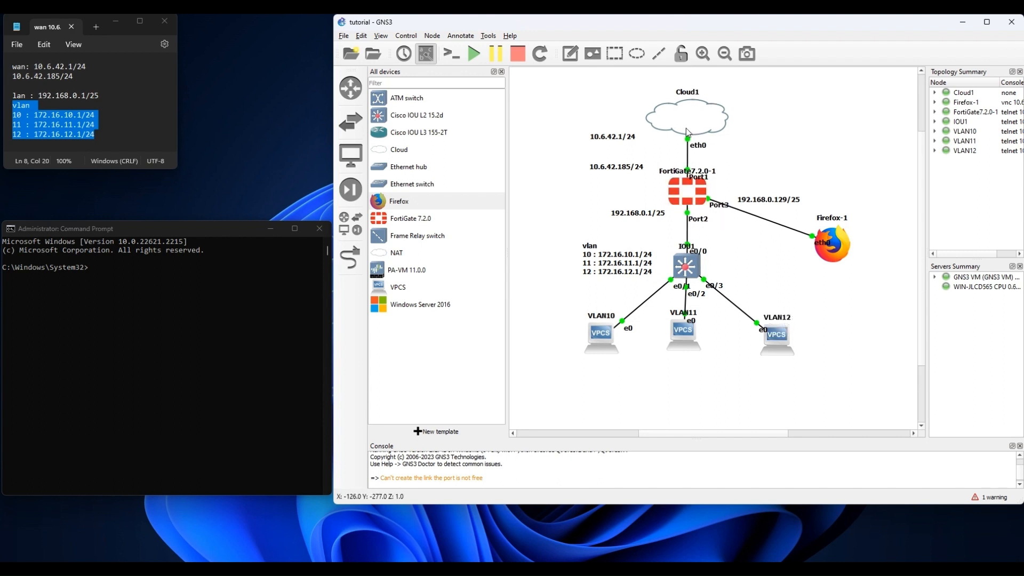
left_click(790, 159)
Open the FortiGate firewall's console and bring up a fresh login prompt.
left_click(683, 200)
double_click(682, 200)
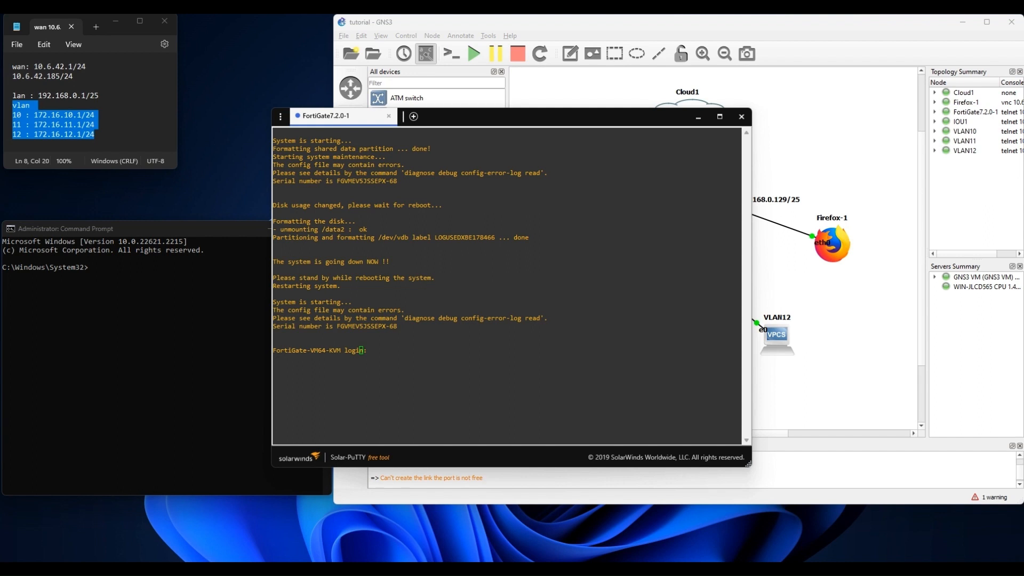
left_click(98, 352)
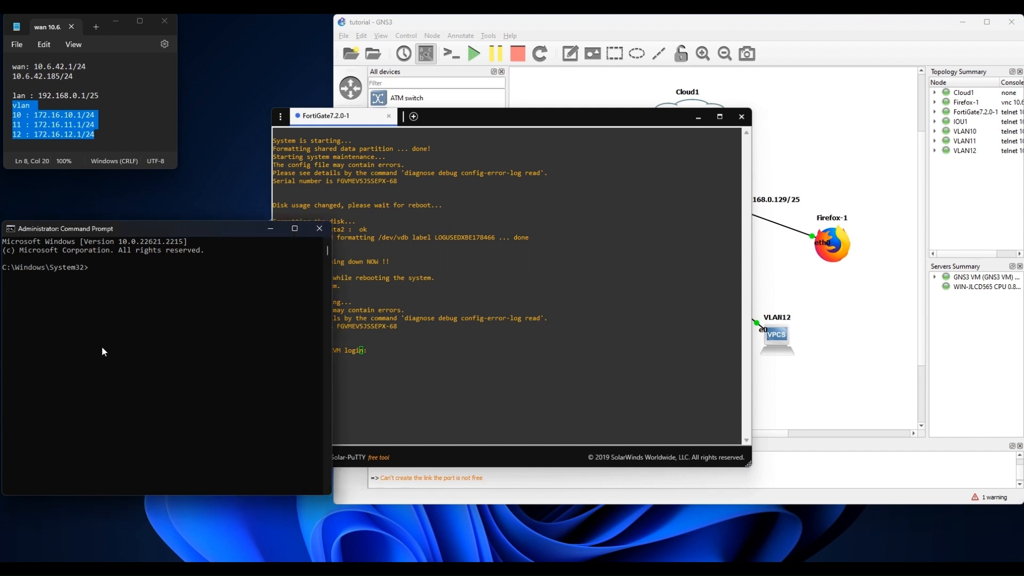
left_click(417, 364)
key("Return")
key("Return")
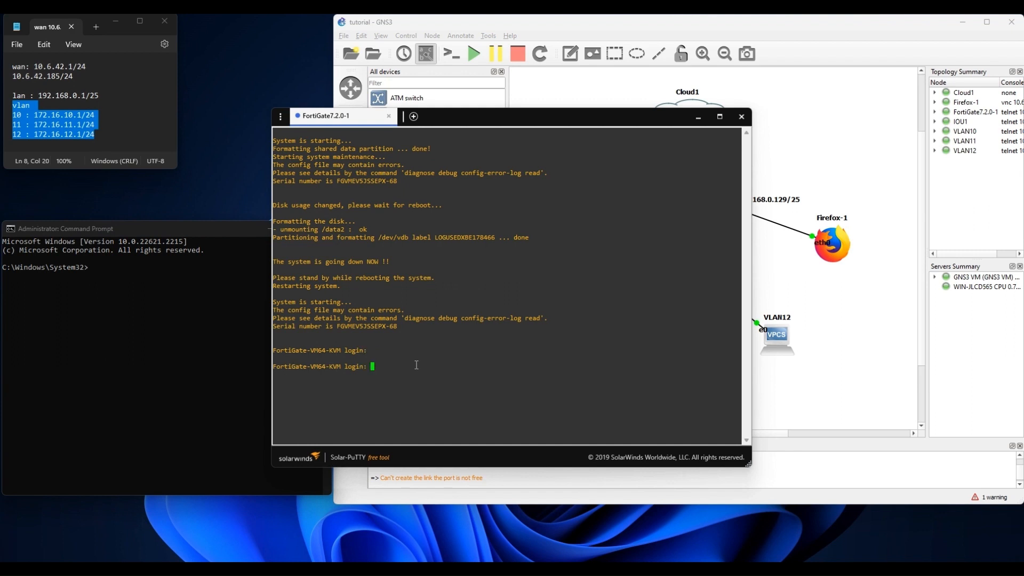
Log in to the FortiGate as admin, then set and confirm the new account password.
type("admin")
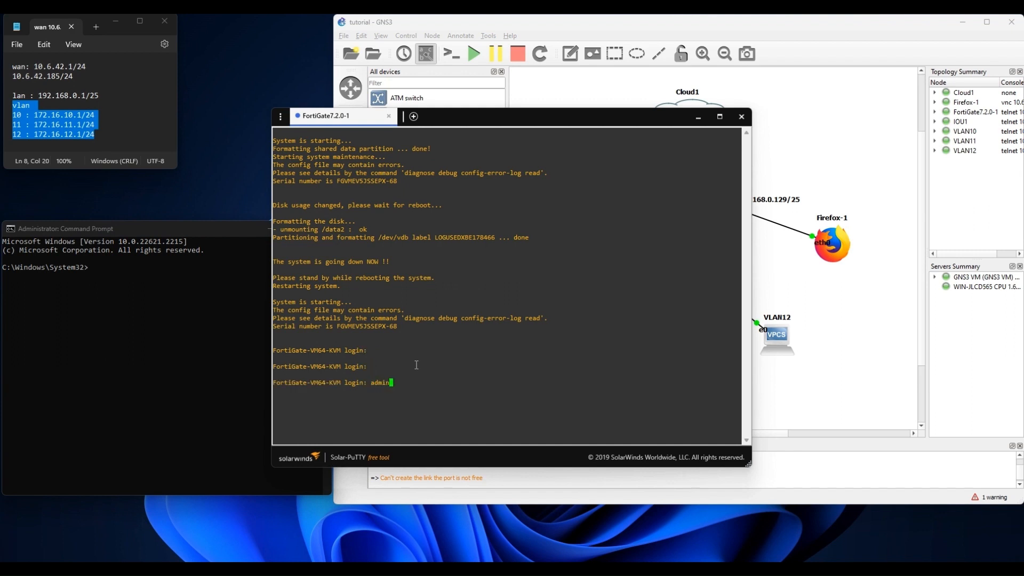
key("Return")
key("Return")
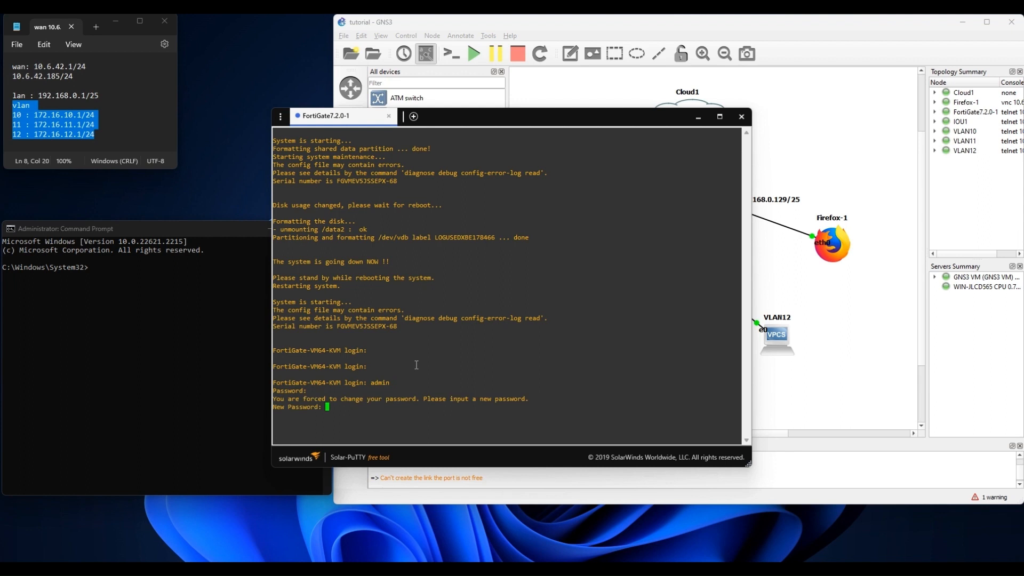
key("Return")
key("Return")
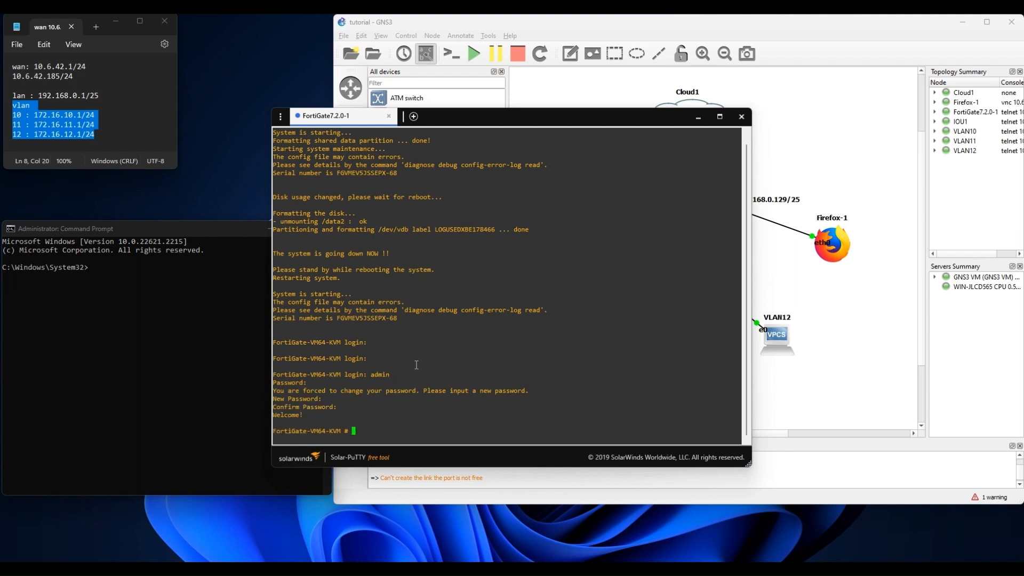
Enter FortiGate interface configuration with "config system interface" and move the console window clear of the topology.
key("Return")
key("Return")
key("Return")
key("Return")
key("Return")
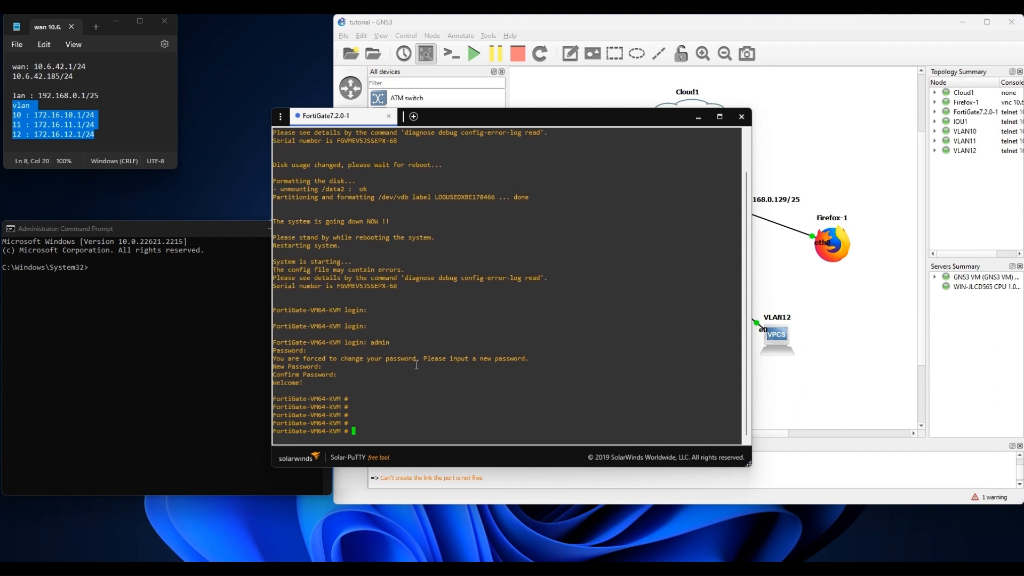
type("con")
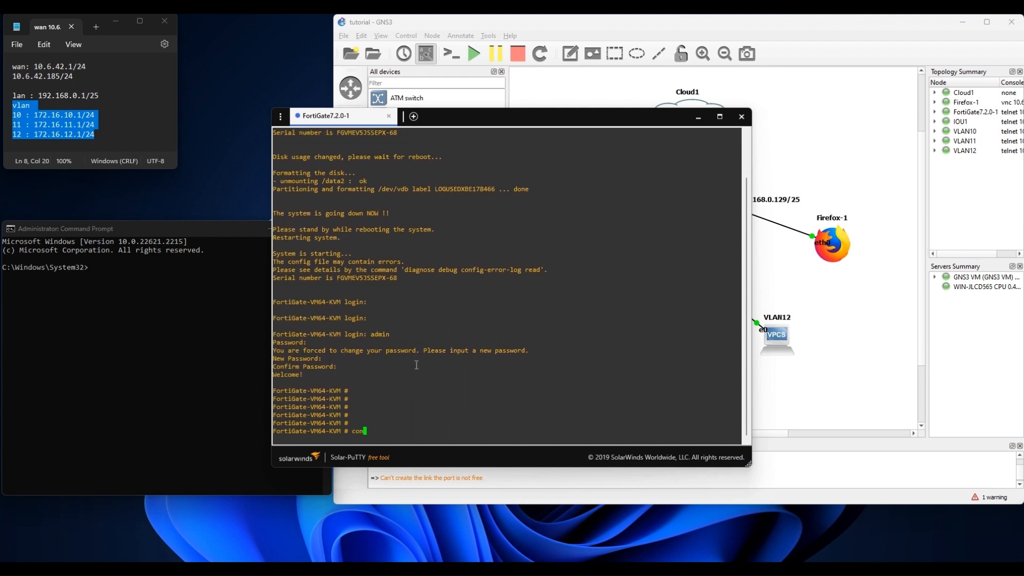
type("fig system interface")
key("Return")
key("Return")
key("Return")
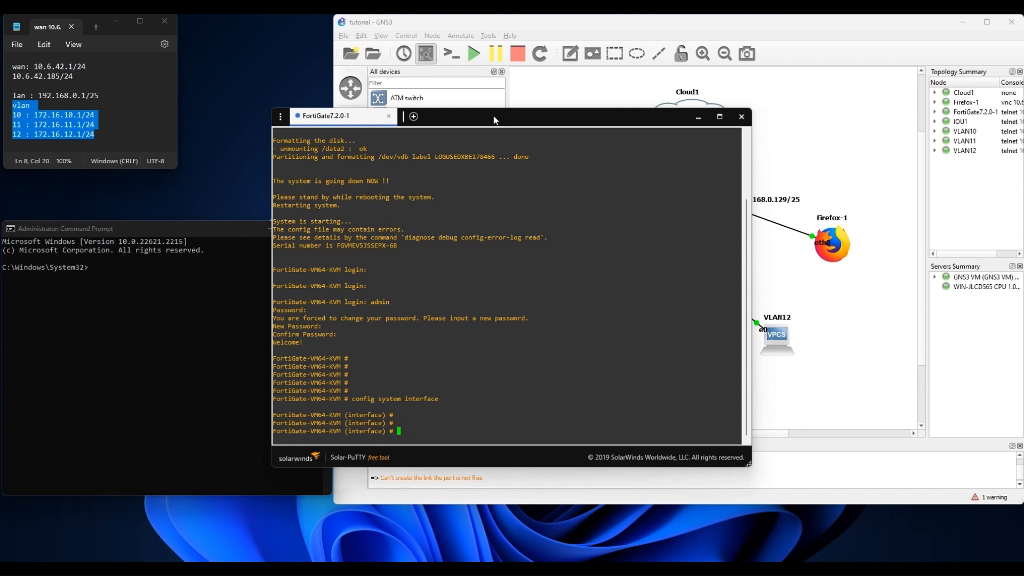
left_click_drag(496, 120, 258, 156)
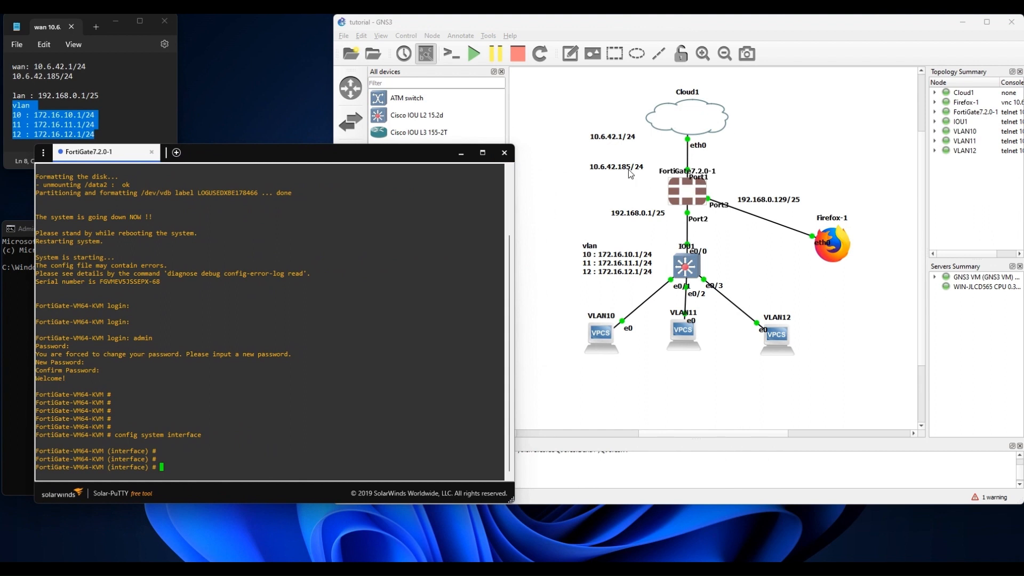
Move the FortiGate console aside and start a continuous ping to 10.6.42.185 from the Windows Command Prompt.
left_click_drag(365, 159, 439, 145)
left_click(104, 313)
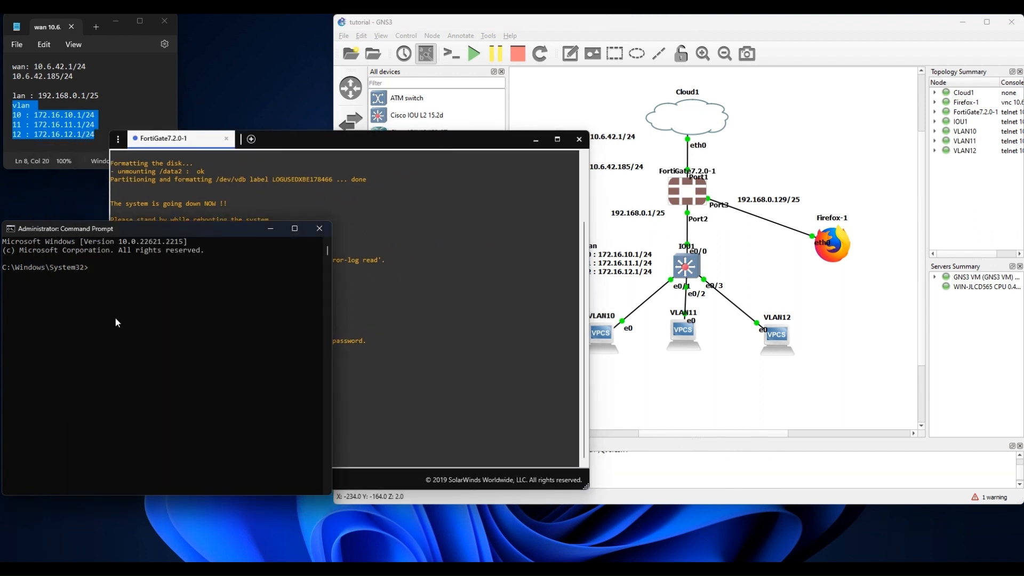
left_click(132, 316)
type("ping -t 10.6.42.185")
key("Return")
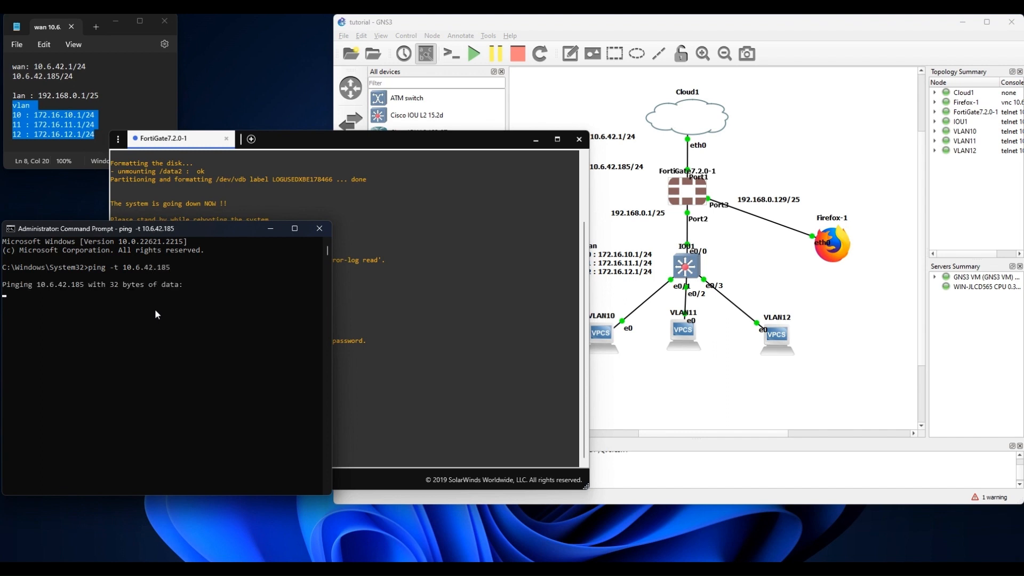
Return to the FortiGate console and open port1 for editing with "edit port1".
left_click(407, 364)
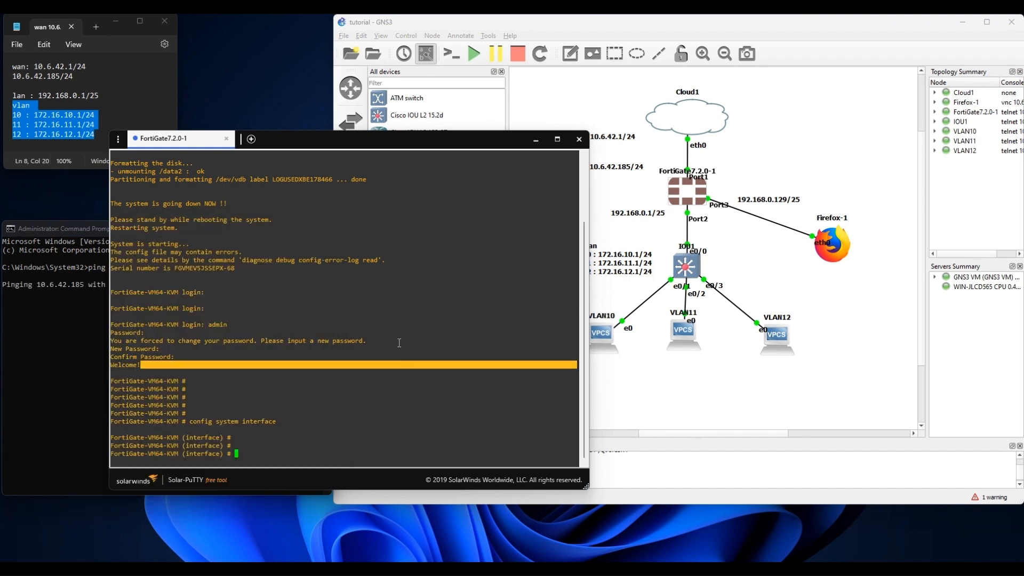
key("Return")
key("Return")
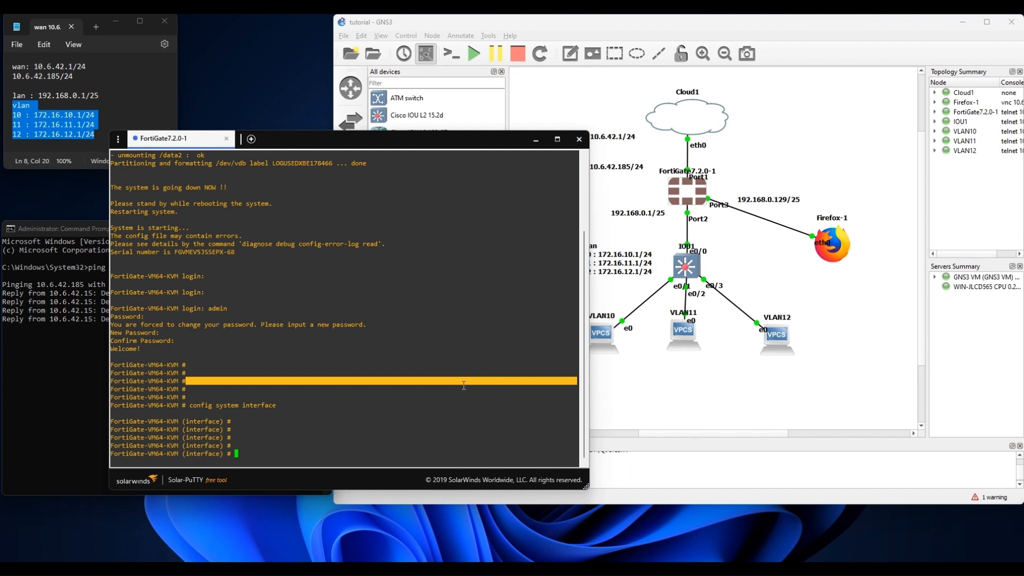
left_click(464, 384)
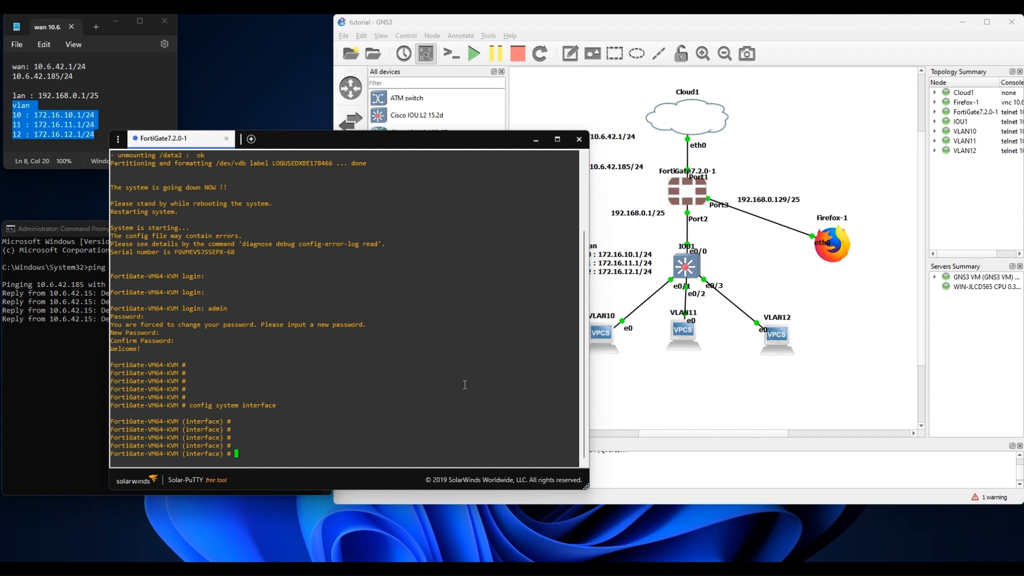
type("edit port1")
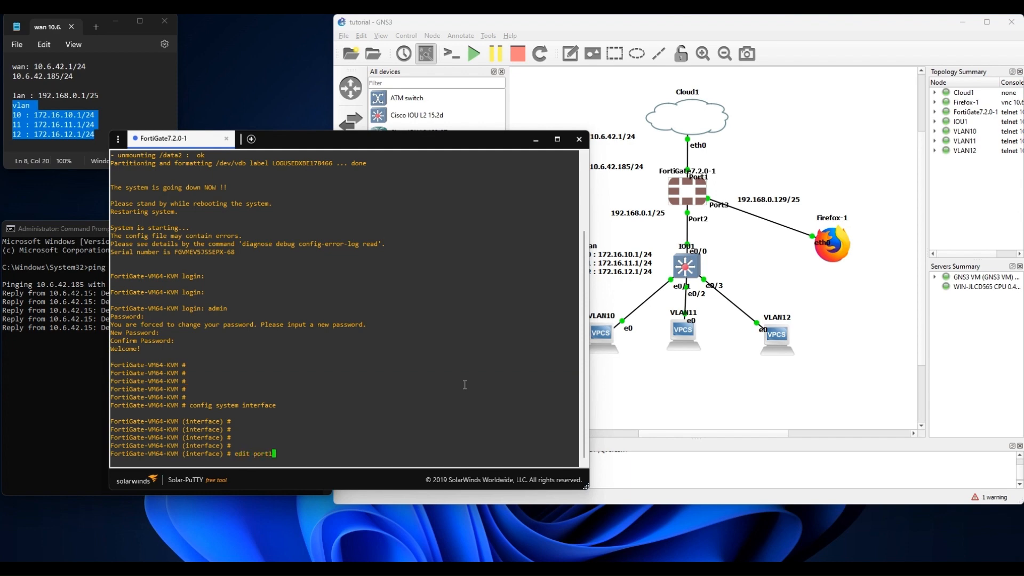
key("Return")
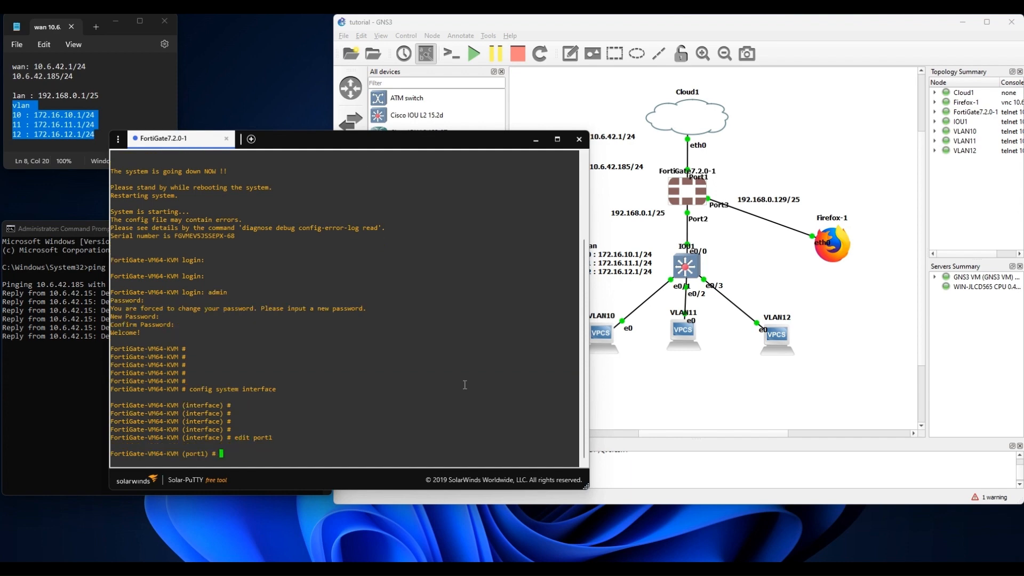
key("Return")
Set port1's role to WAN with "set role wan".
type("set ")
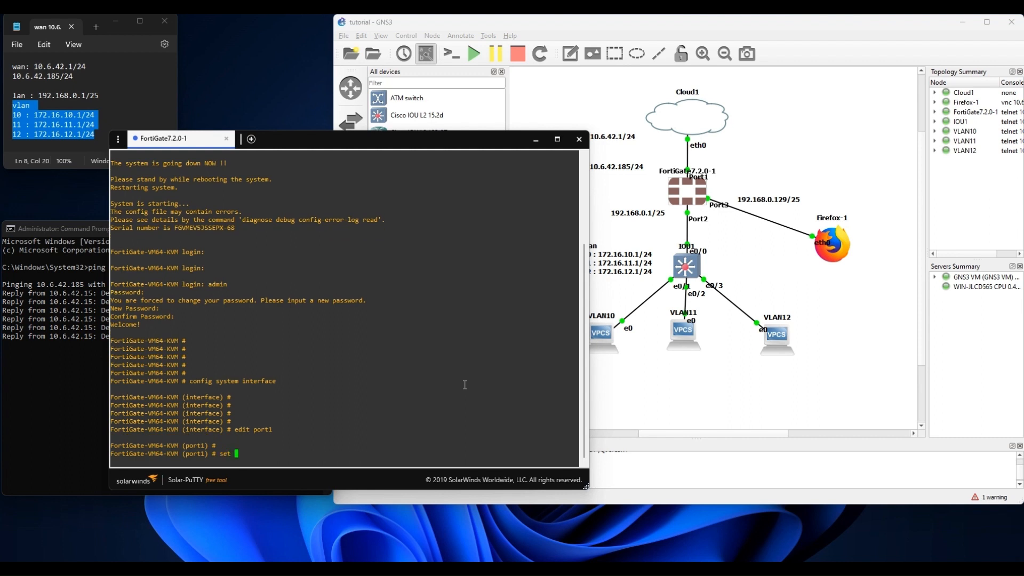
type("role wan")
key("Return")
key("Return")
key("Return")
key("Return")
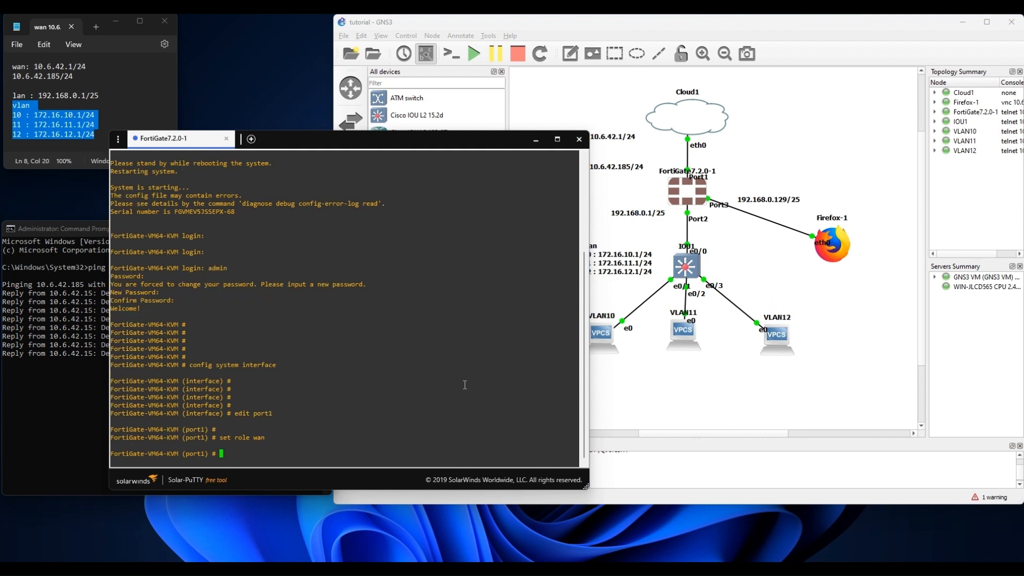
Set port1's addressing mode to static with "set mode static".
type("set more")
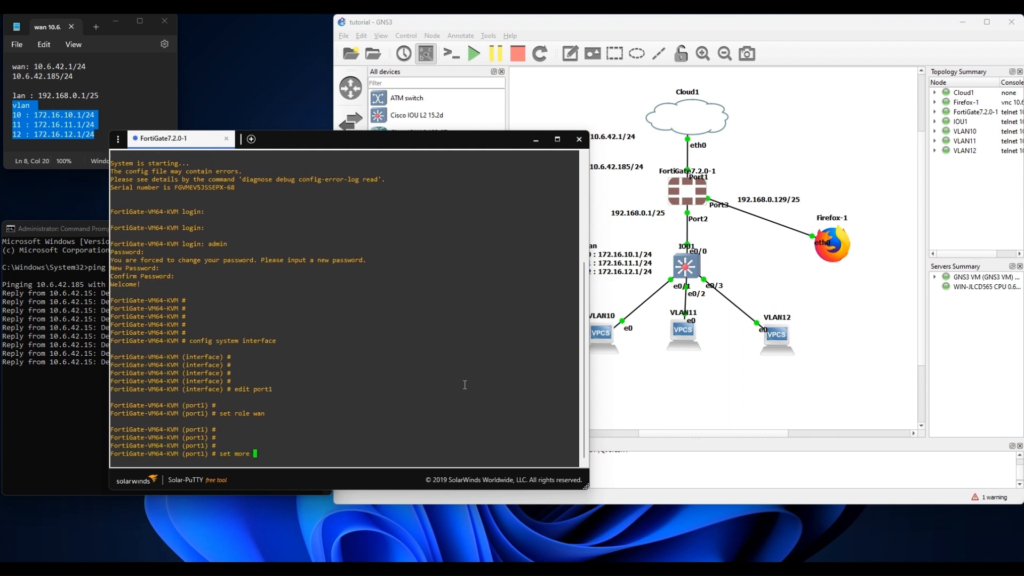
type(" sta")
key("Tab")
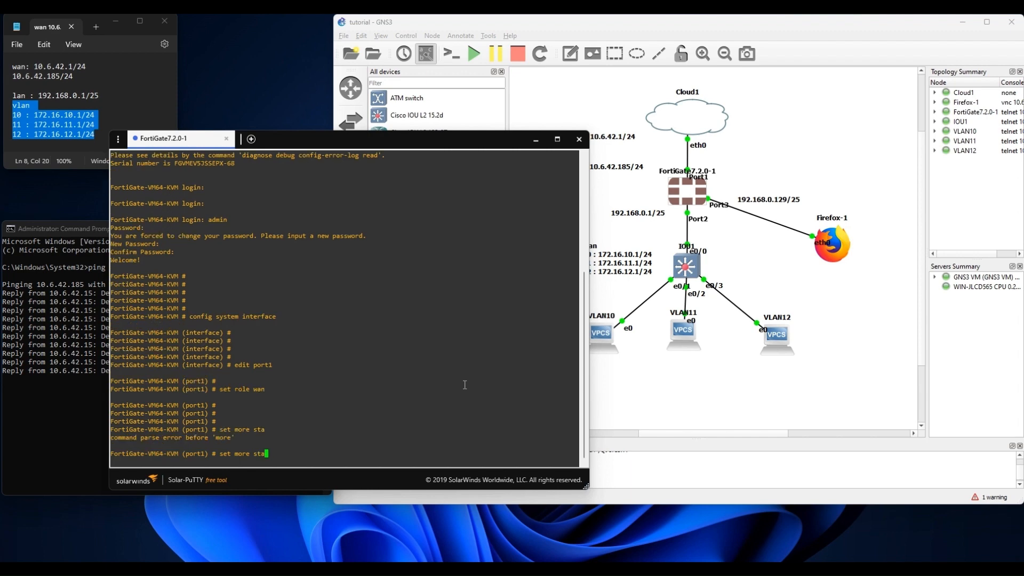
key("BackSpace")
key("BackSpace")
key("BackSpace")
key("BackSpace")
key("BackSpace")
key("BackSpace")
type("de static")
key("Return")
key("Return")
key("Return")
key("Return")
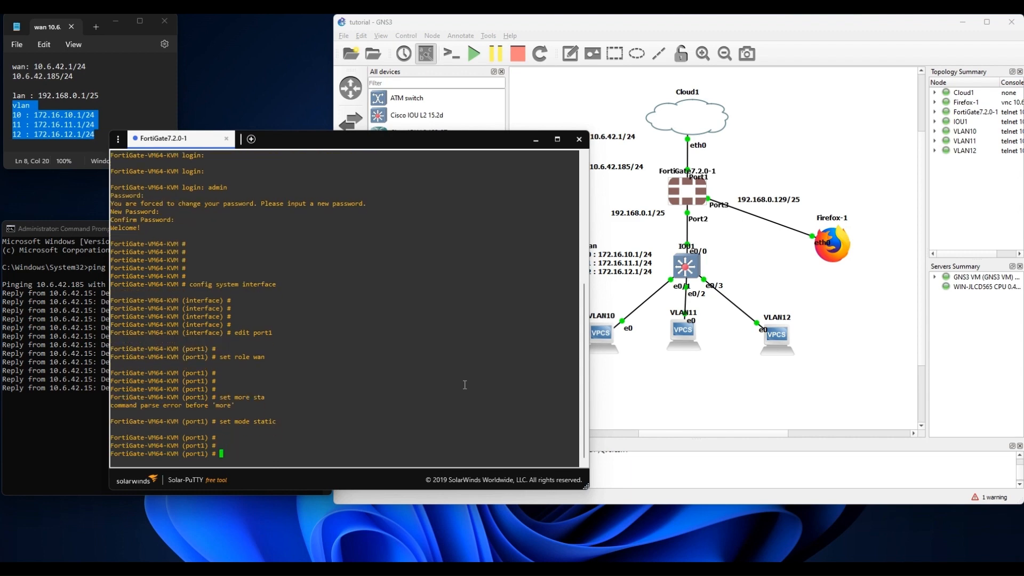
Allow ping, SSH, HTTP and HTTPS access on port1 with "set allowaccess ping ssh http https".
type("set role")
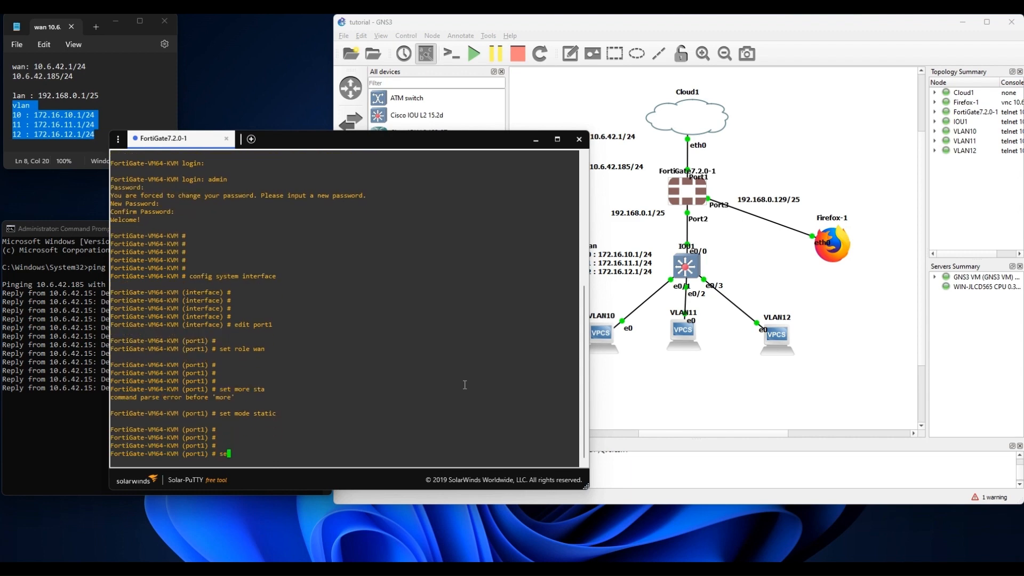
key("BackSpace")
key("BackSpace")
key("BackSpace")
key("BackSpace")
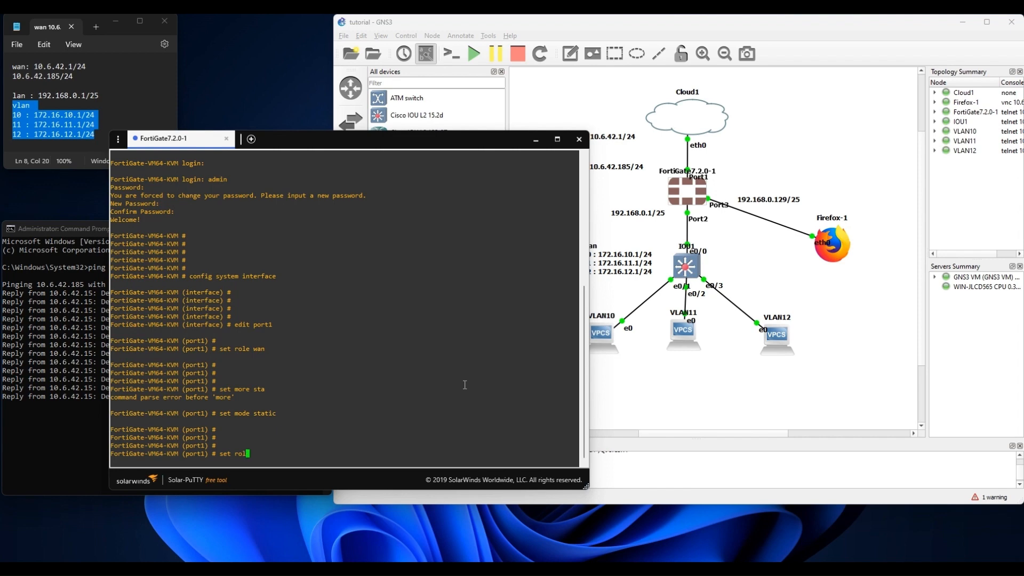
type("allowaccess ")
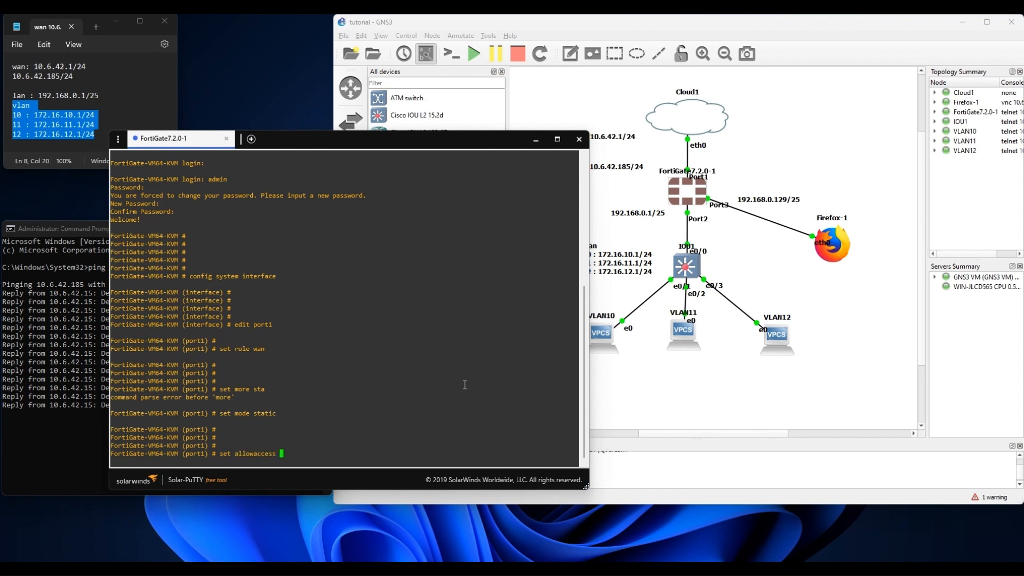
type("ping ssh htt")
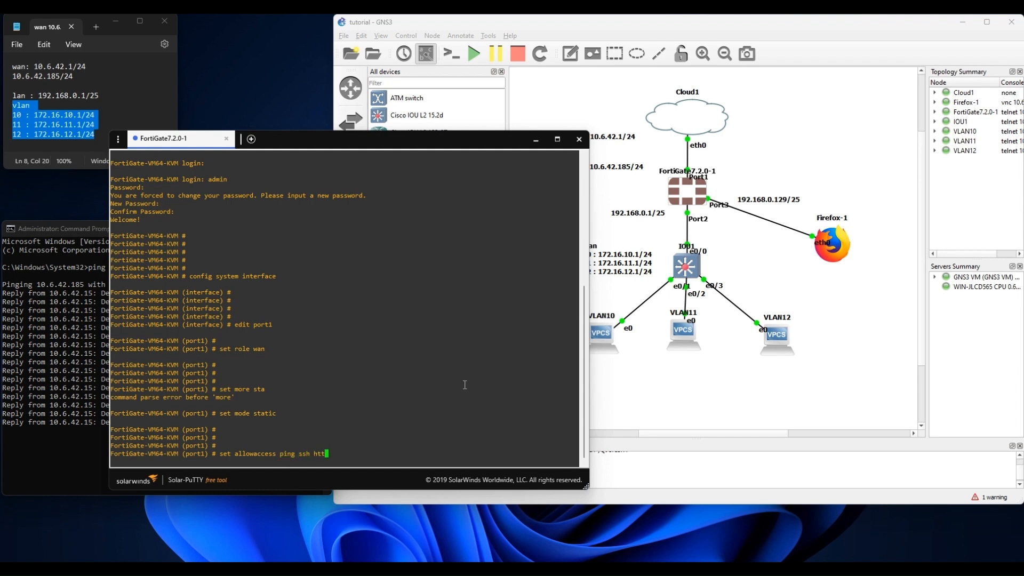
type("p https")
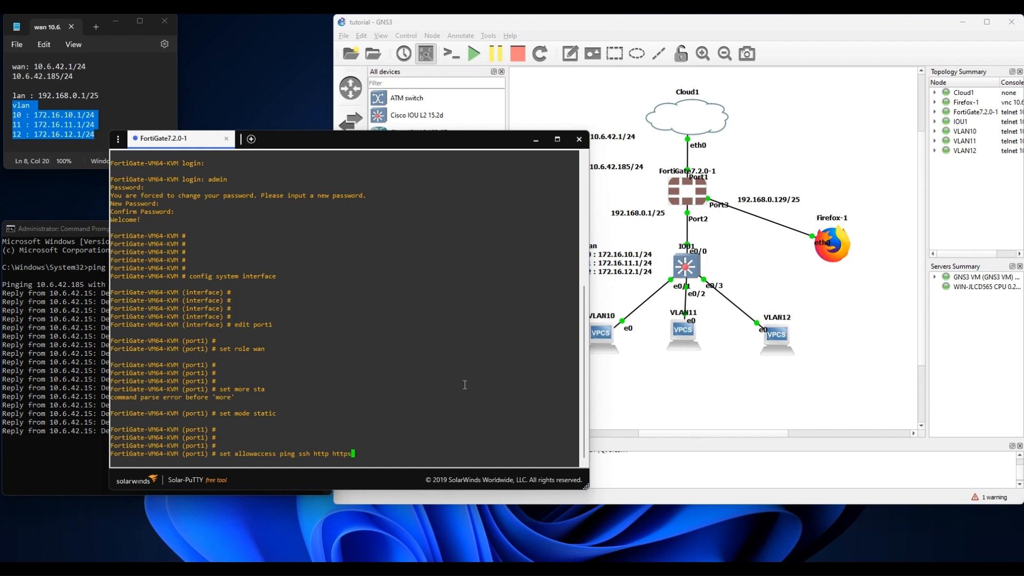
key("Return")
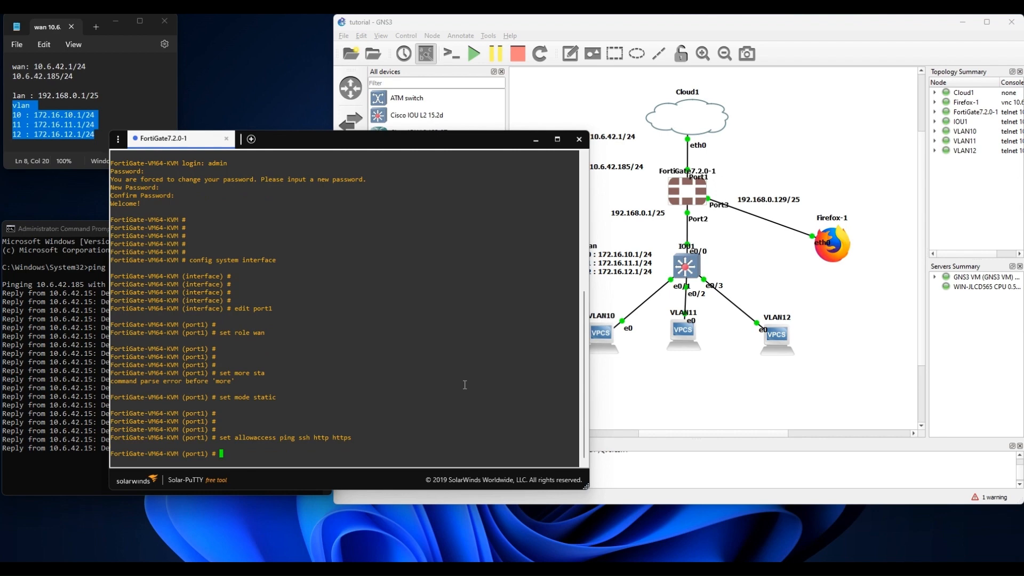
Assign the IP address 10.6.42.185/24 to port1 and save the interface configuration with "end".
type("set ip 10.6")
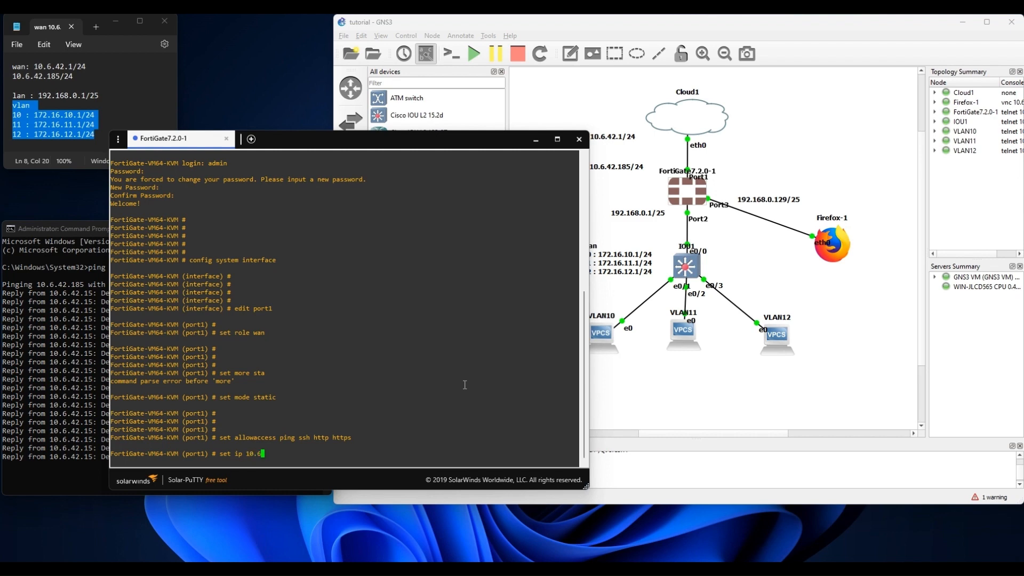
type(".42.185")
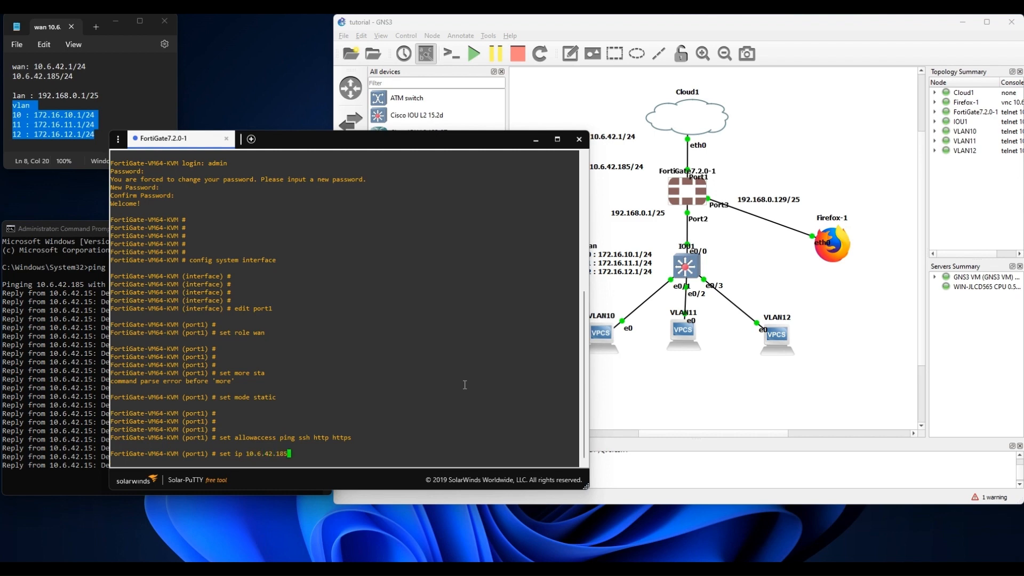
type("/24")
key("Return")
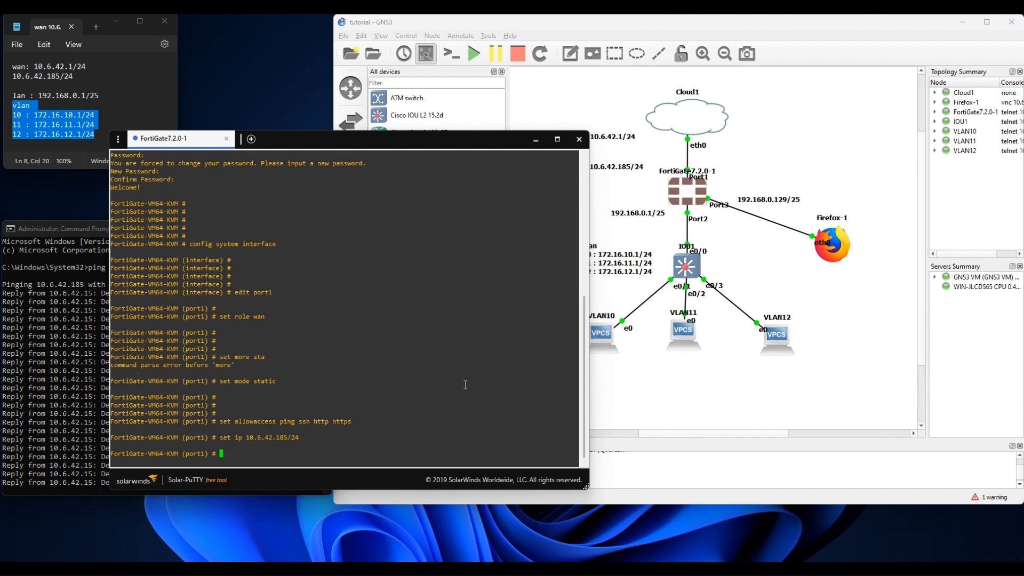
type("end")
key("Return")
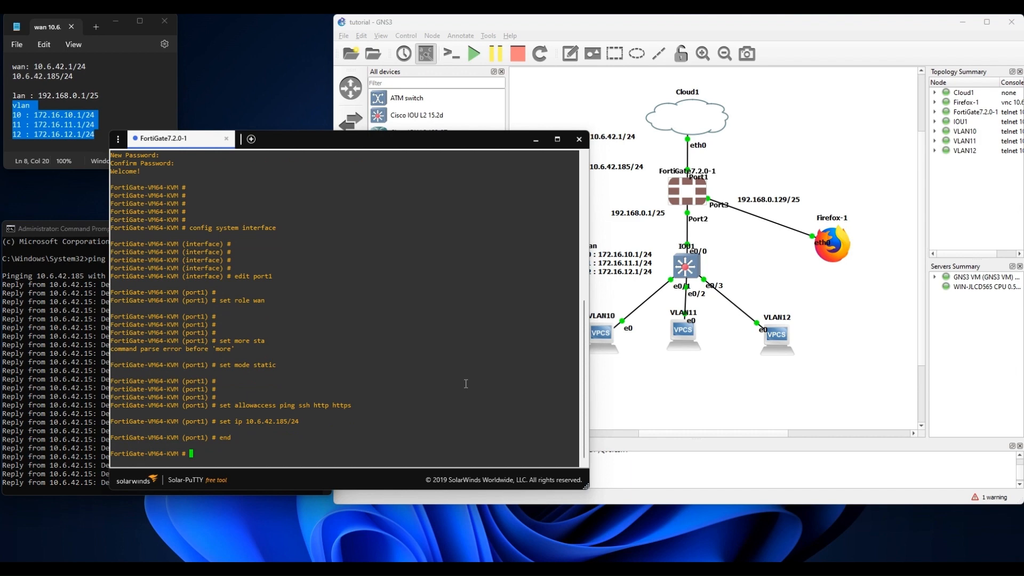
Check the ping replies in the Command Prompt, and test internet access from the FortiGate console with "exec ping 8.8.8.8".
left_click(74, 428)
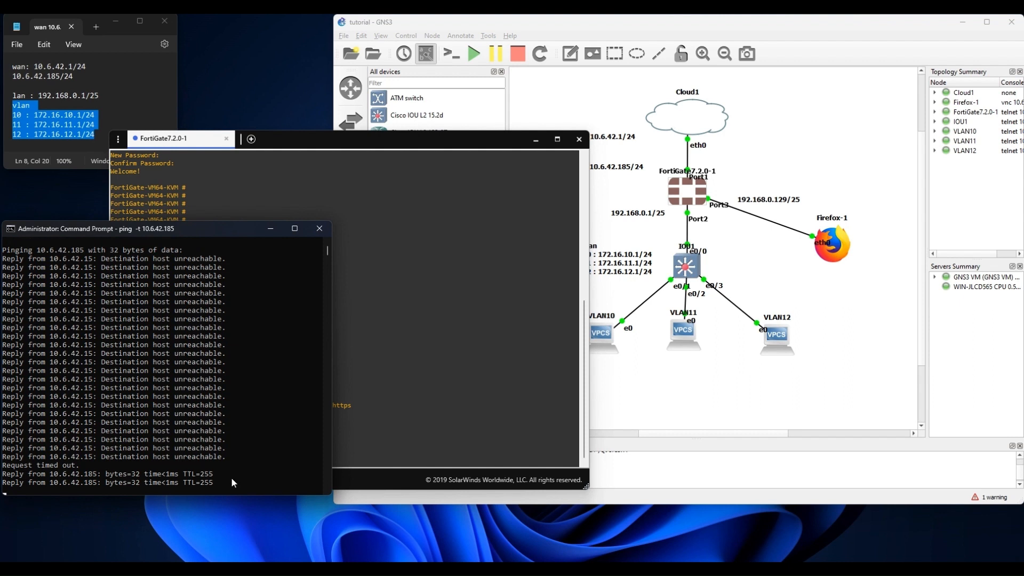
left_click_drag(231, 478, 147, 472)
left_click(365, 447)
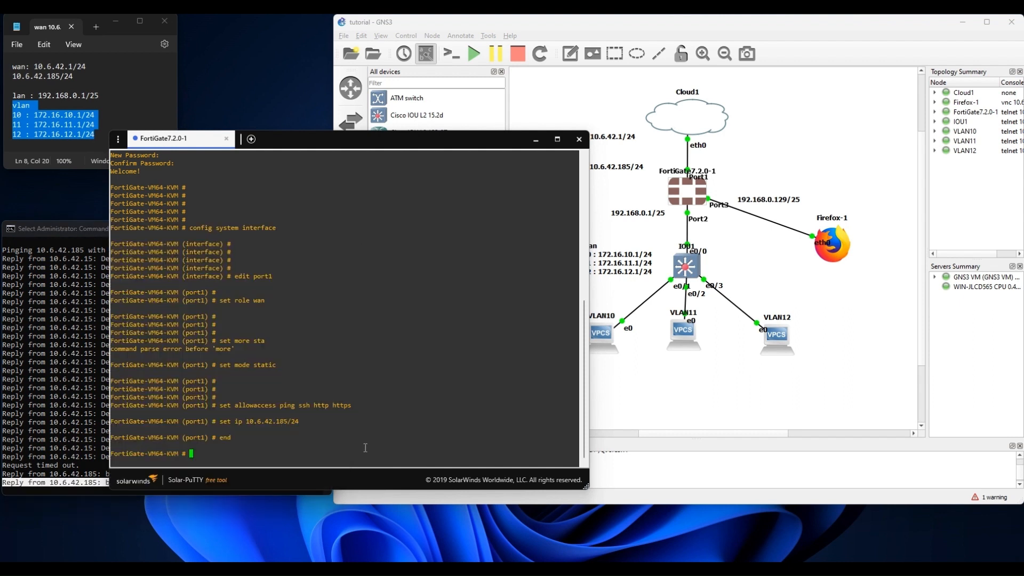
type("exec ping 8.8.8.8")
key("Return")
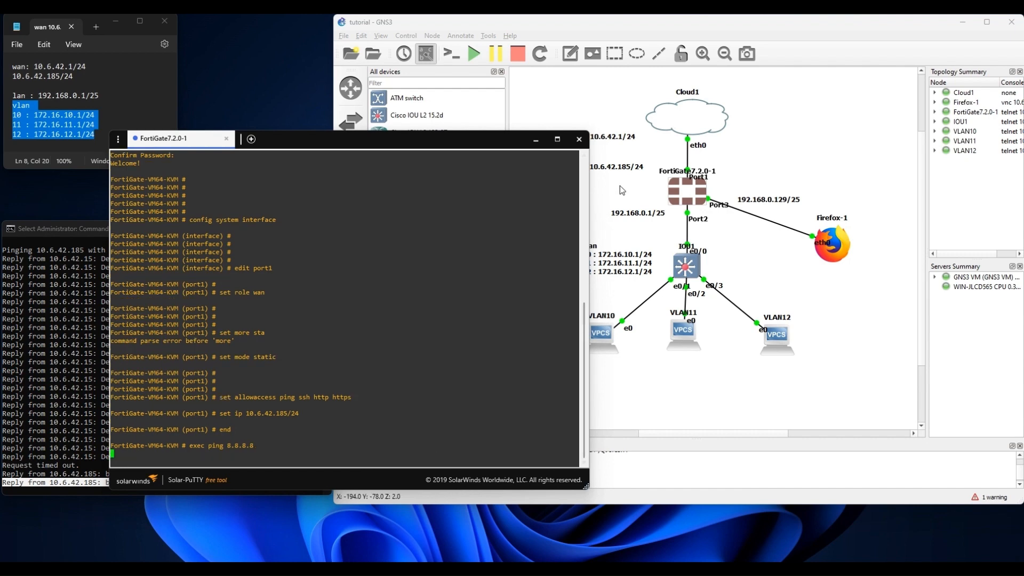
Nudge the 10.6.42.1/24 label slightly downward beside the Cloud1–FortiGate link in the GNS3 topology.
left_click(638, 143)
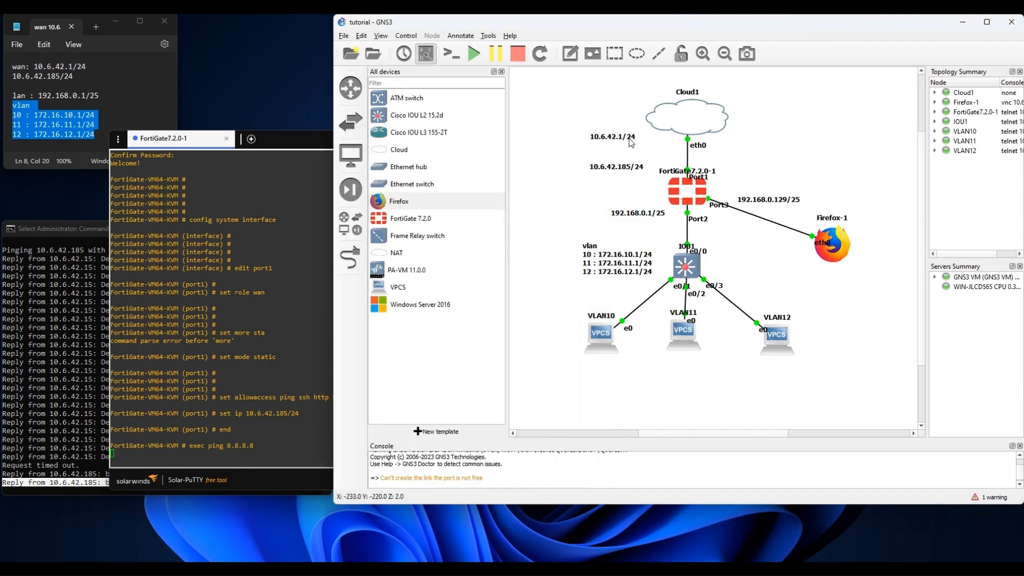
left_click(630, 140)
left_click_drag(630, 141, 630, 148)
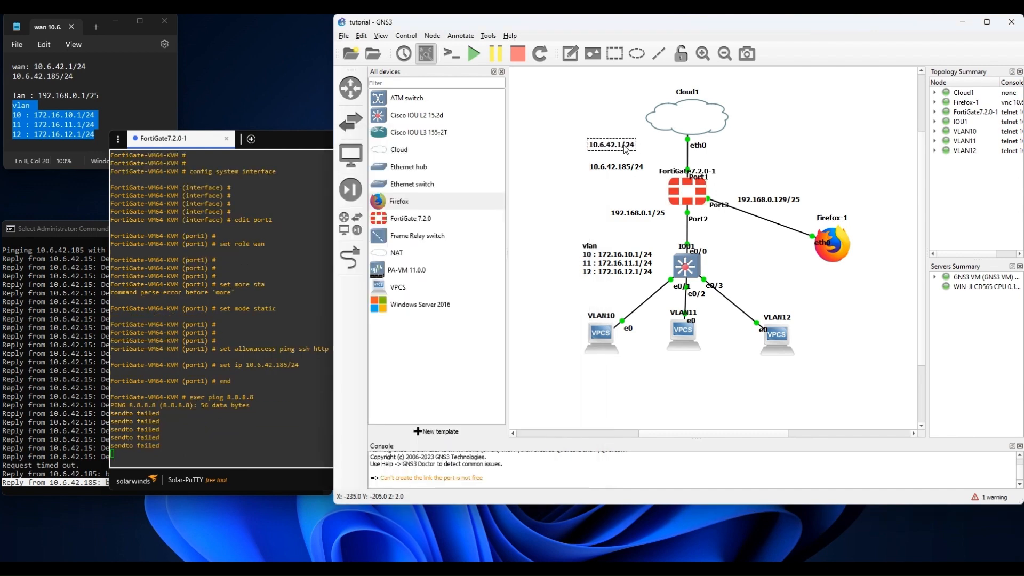
Abort the 8.8.8.8 ping in the FortiGate console and bring up a clean prompt.
left_click(199, 434)
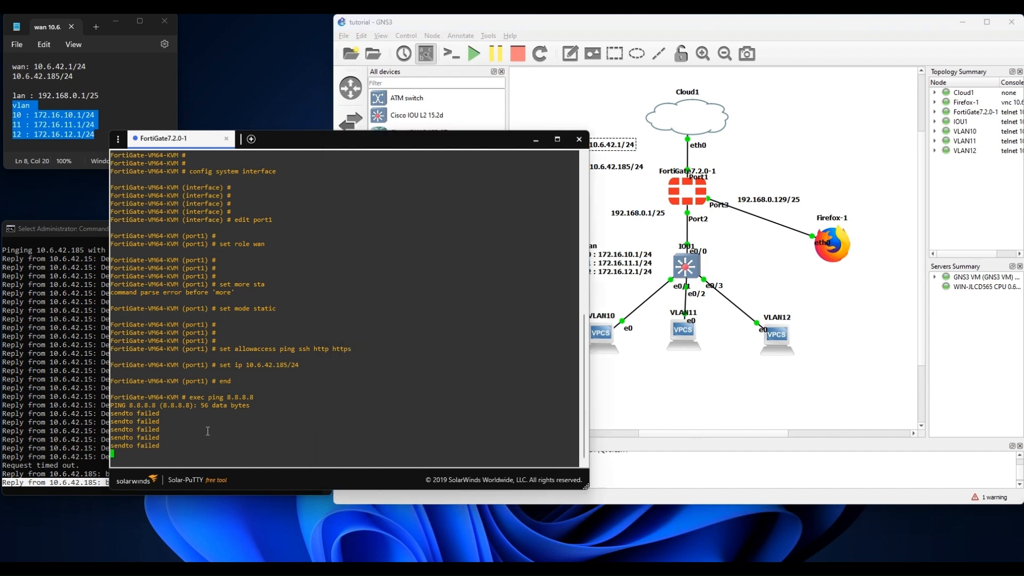
key("ctrl+c")
key("Return")
key("Return")
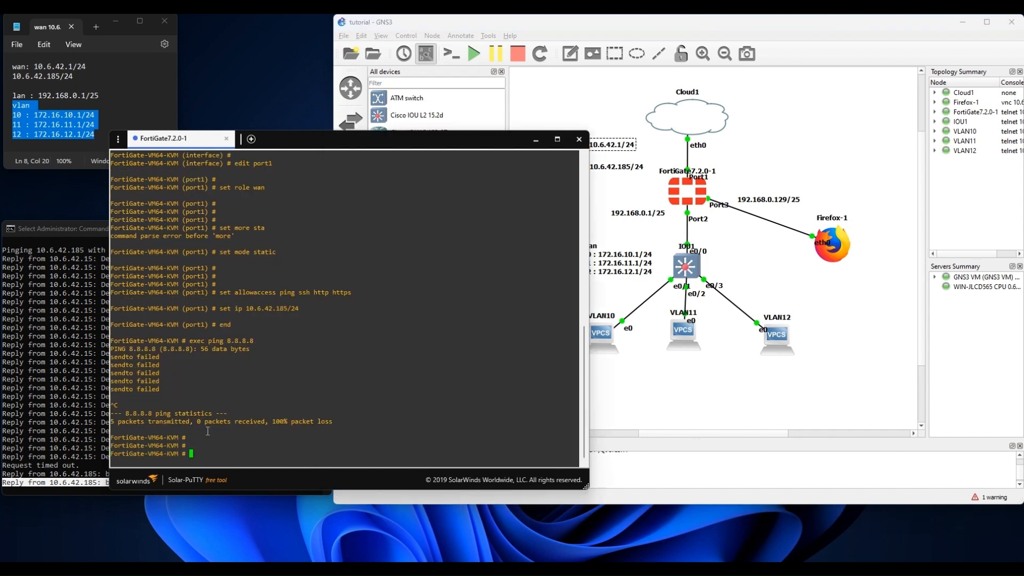
Enter static route configuration with "config router static" and create route entry 1.
type("config router static")
key("Return")
key("Return")
key("Return")
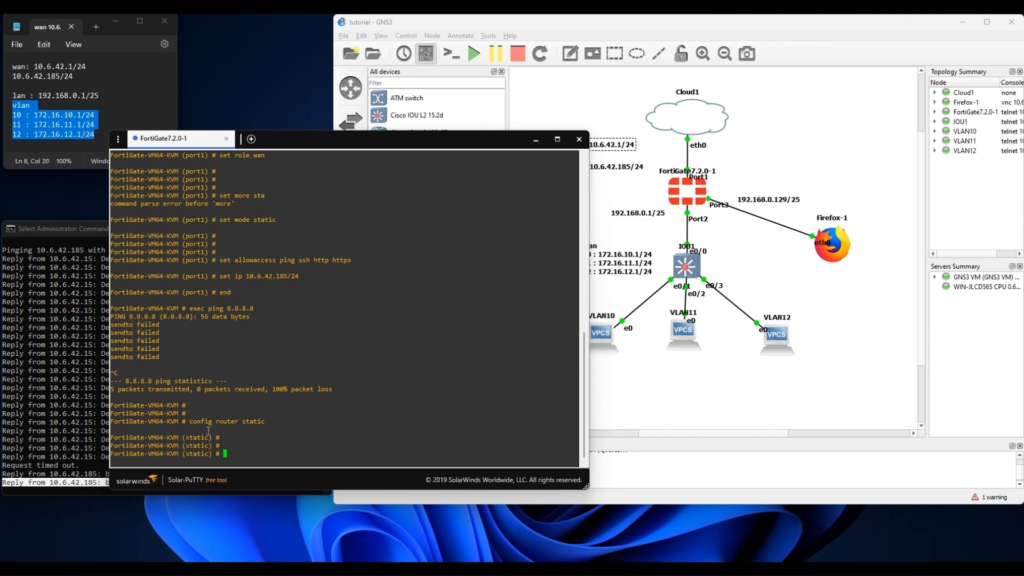
type("edit 1")
key("Return")
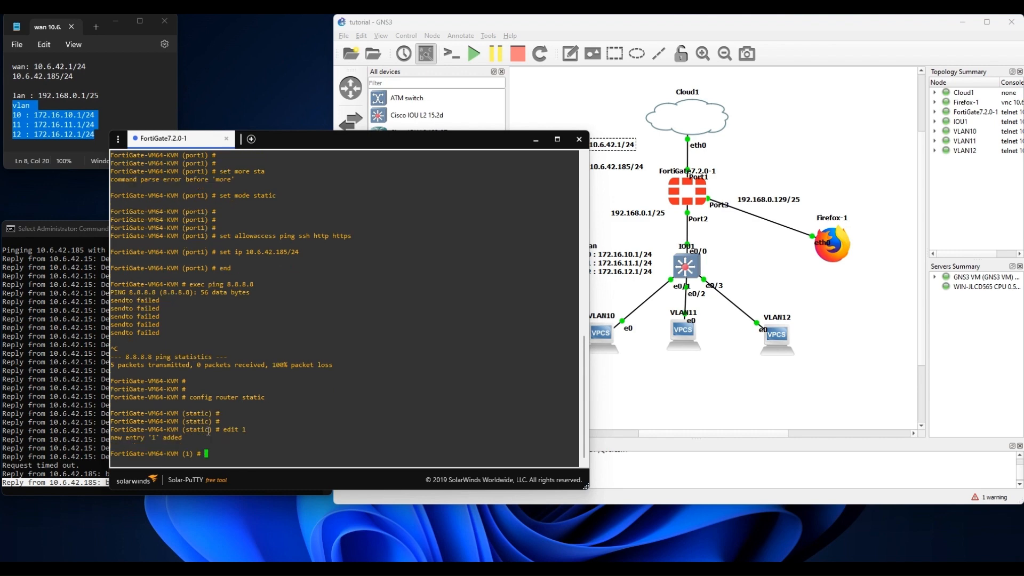
key("Return")
key("Return")
key("Return")
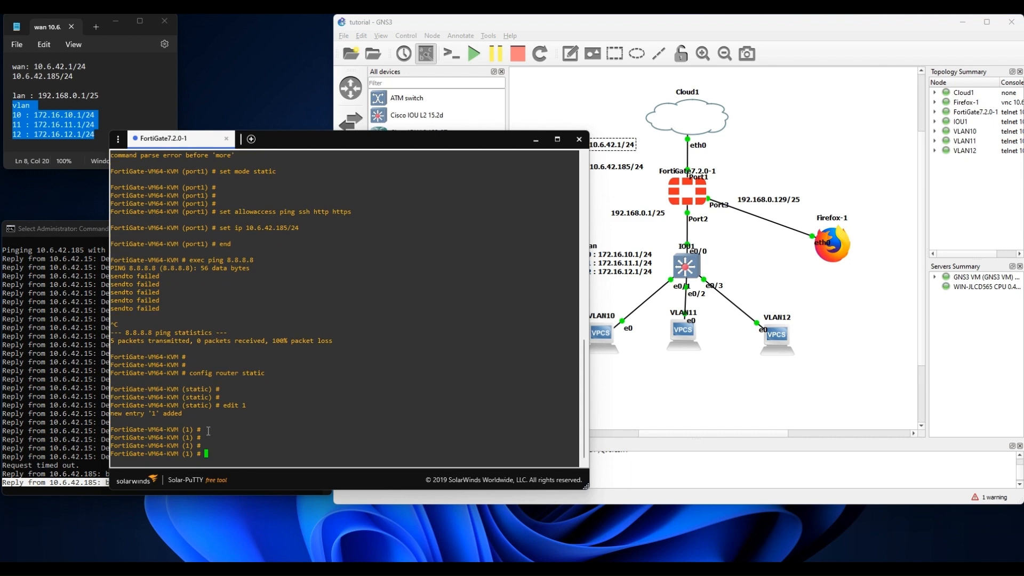
Set route entry 1's outgoing device to port1 and its gateway to 10.6.42.1.
type("set devic")
type("port1")
key("Return")
key("Return")
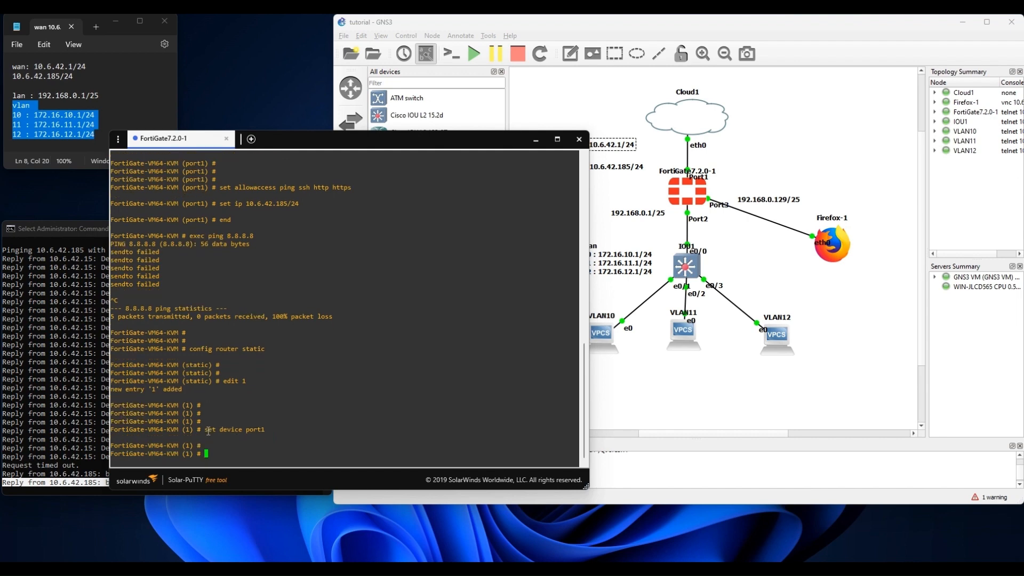
type("set gateway 10.6.42.1")
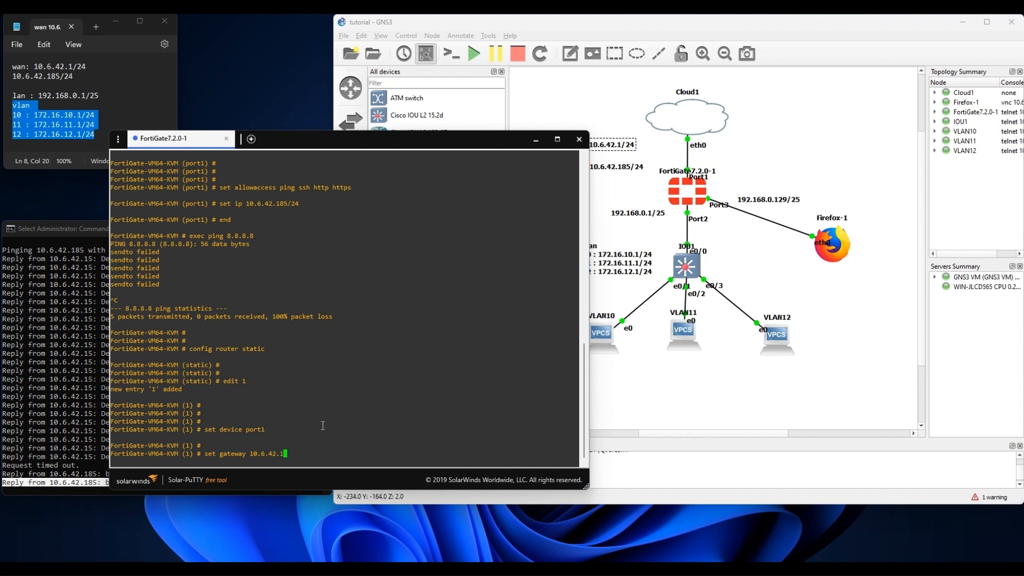
key("Return")
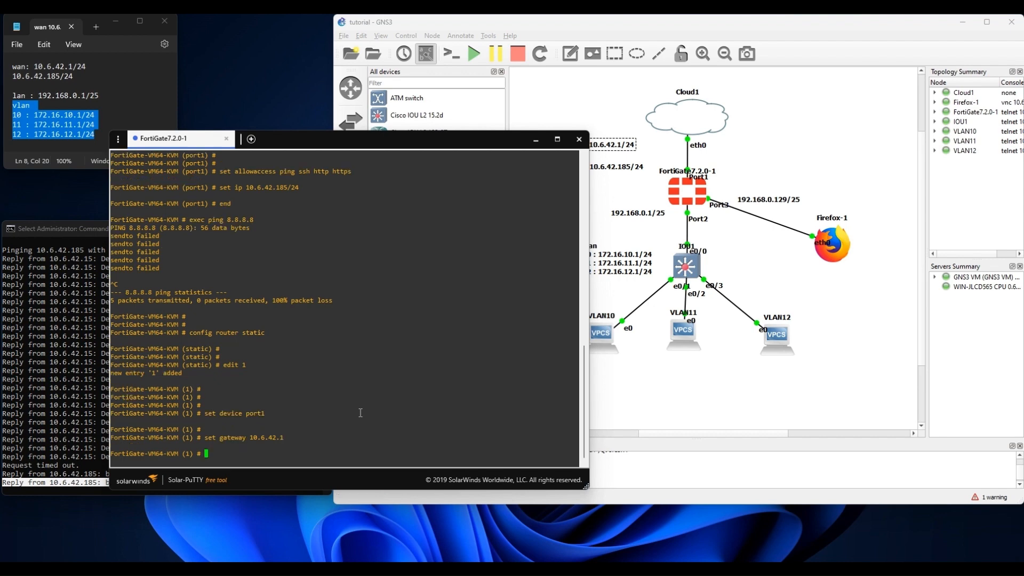
Save route entry 1 with "end" and check the destination notice printed in the FortiGate console.
key("Return")
key("Return")
key("Return")
key("Return")
type("e")
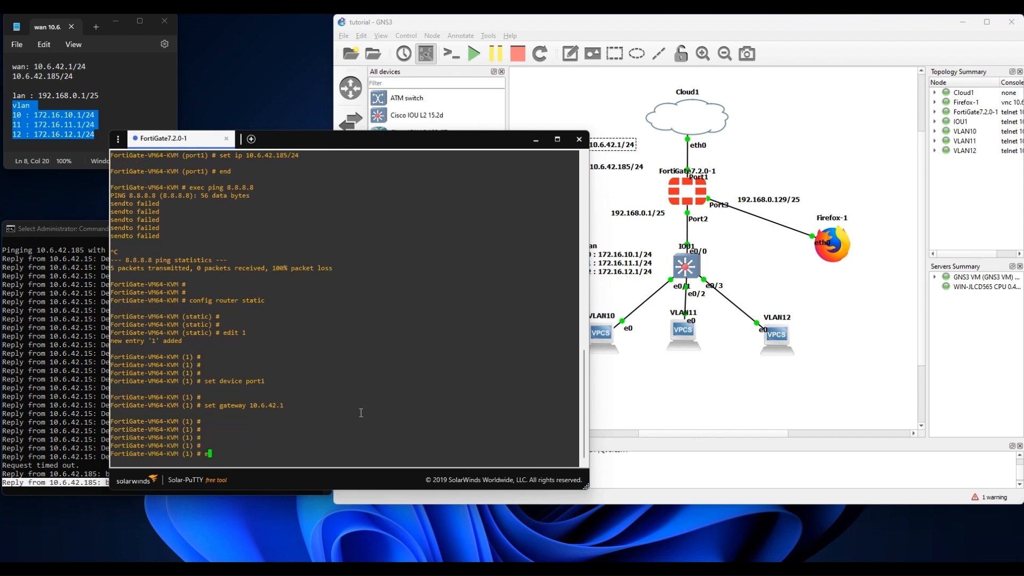
type("nd")
key("Return")
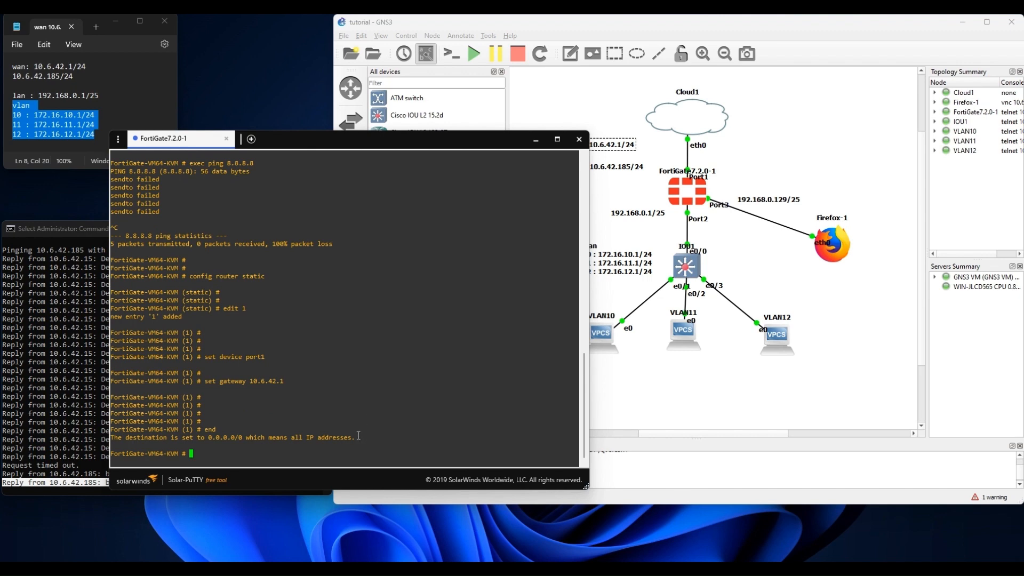
left_click_drag(360, 434, 113, 437)
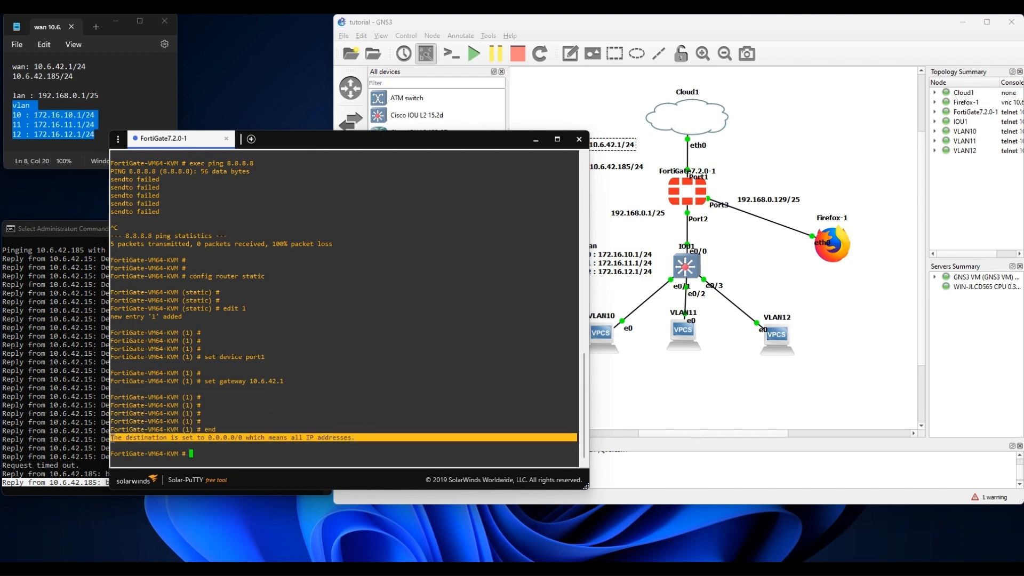
left_click(239, 429)
Ping 8.8.8.8 from the FortiGate console with "exec ping 8.8.8.8" and examine the replies.
type("e")
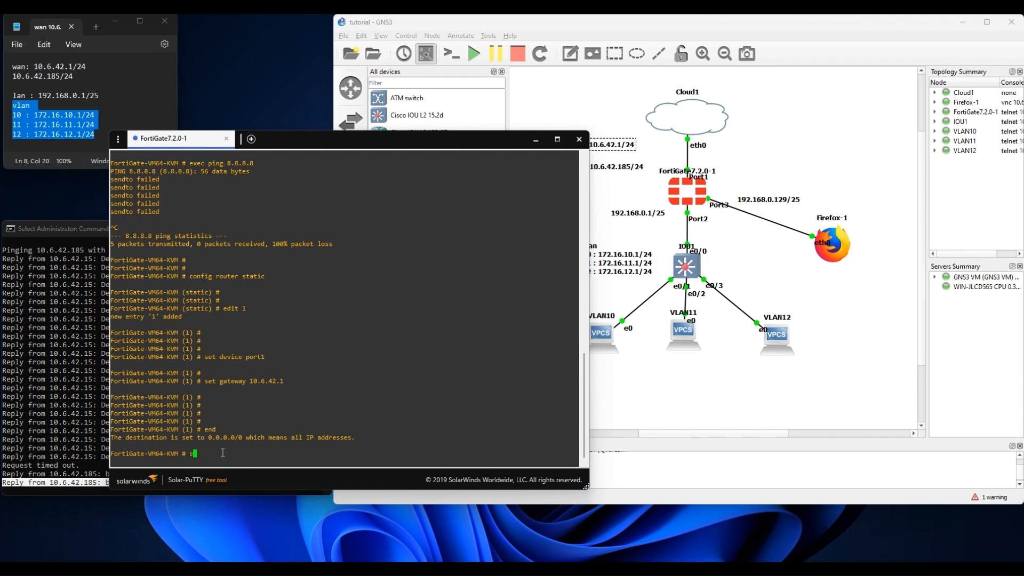
type("xec ping 8.8.8.8")
key("Return")
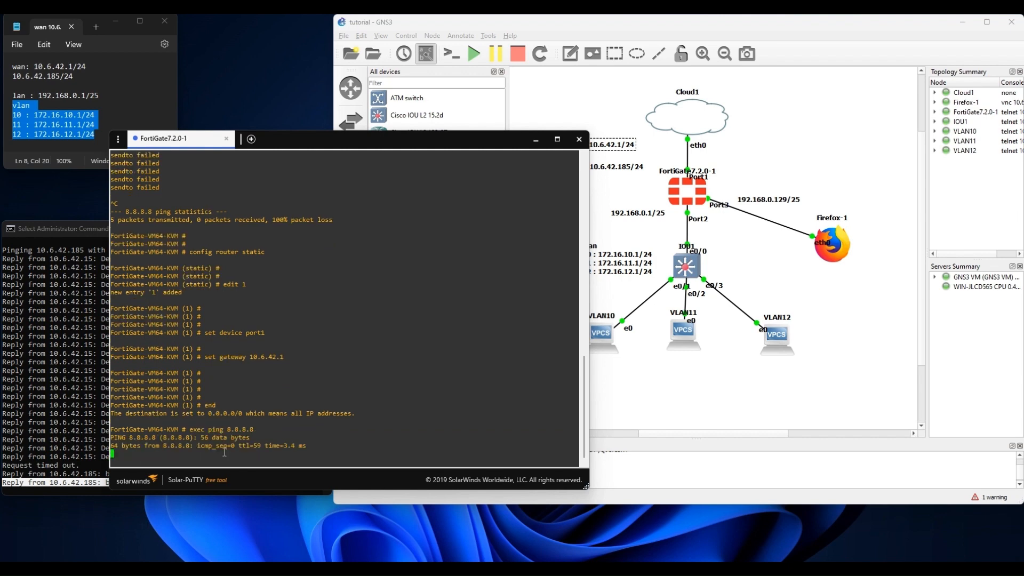
left_click_drag(298, 446, 188, 427)
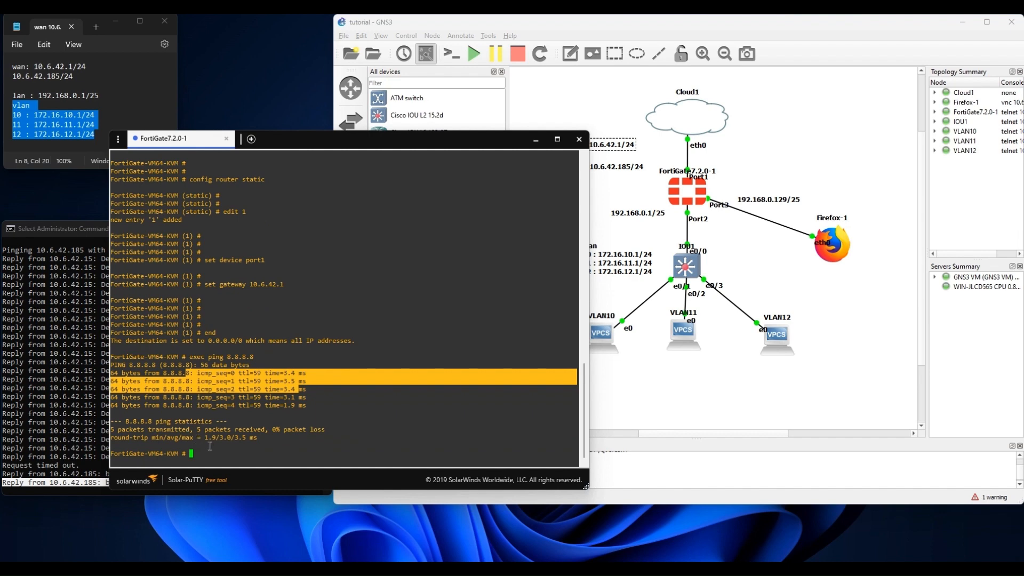
left_click(209, 445)
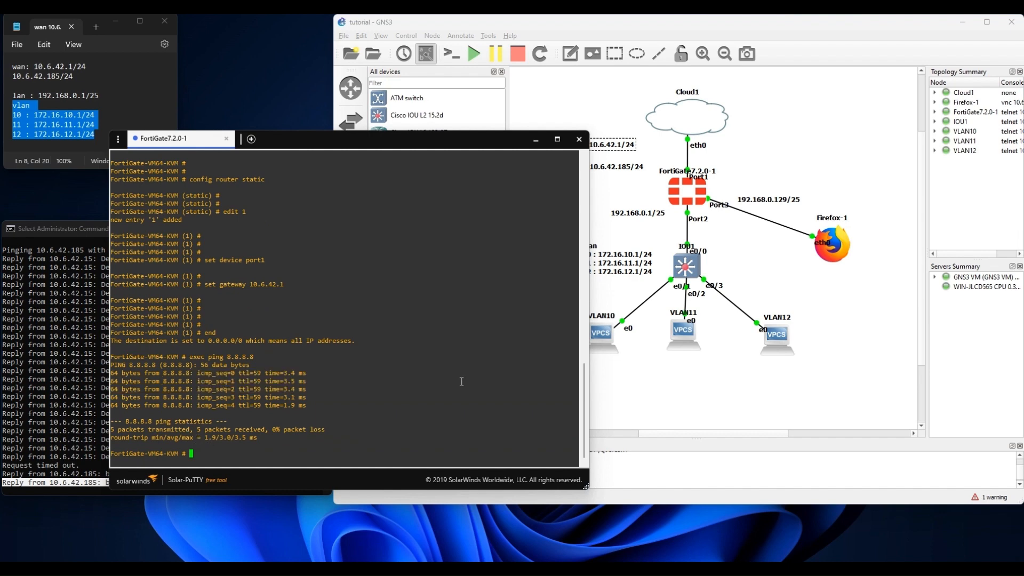
Move the Firefox-1 node slightly down and to the left in the GNS3 topology.
left_click_drag(838, 253, 830, 276)
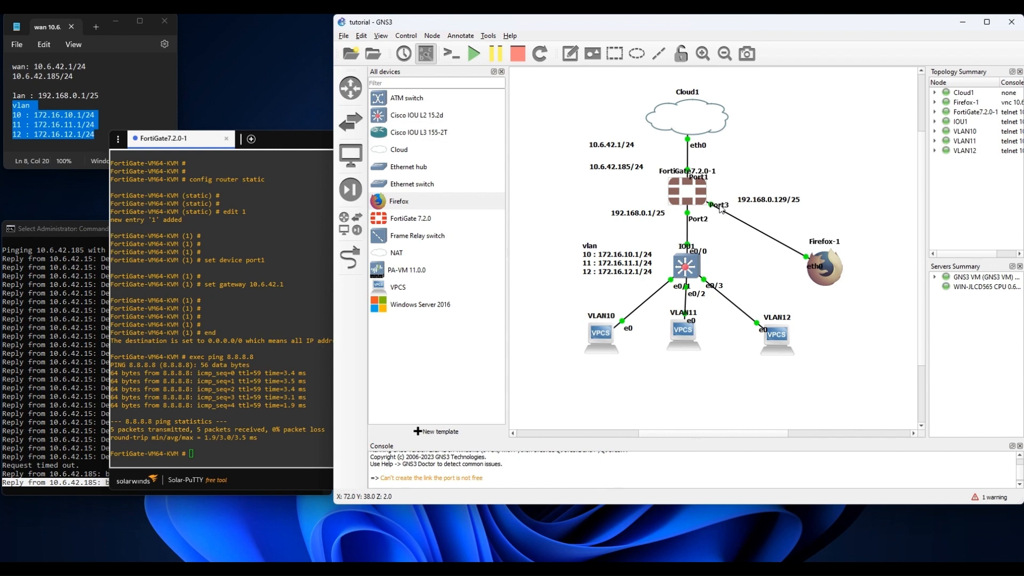
Enter interface configuration in the FortiGate console with "config system interface" and start editing port3.
left_click(279, 454)
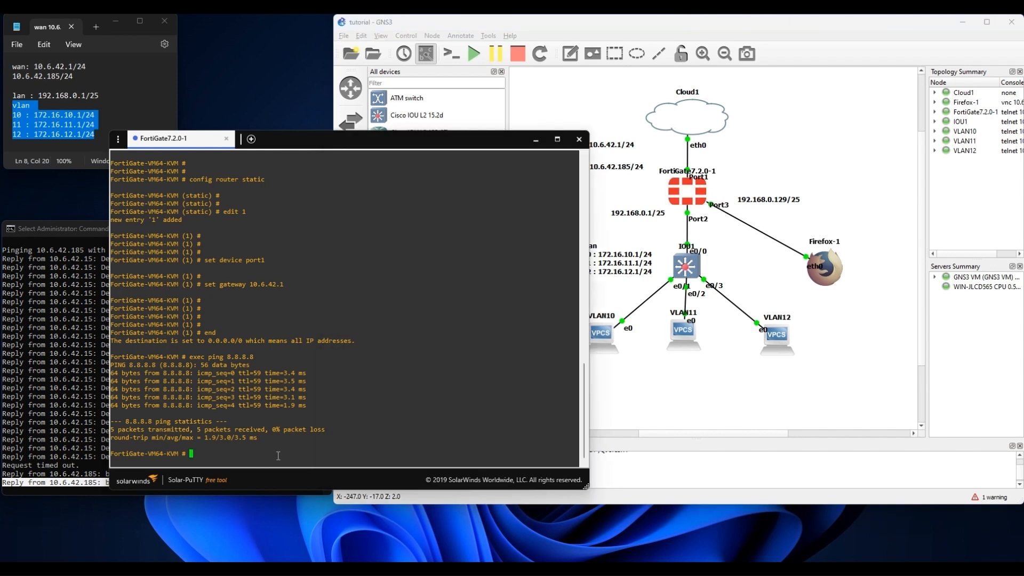
type("config system inter")
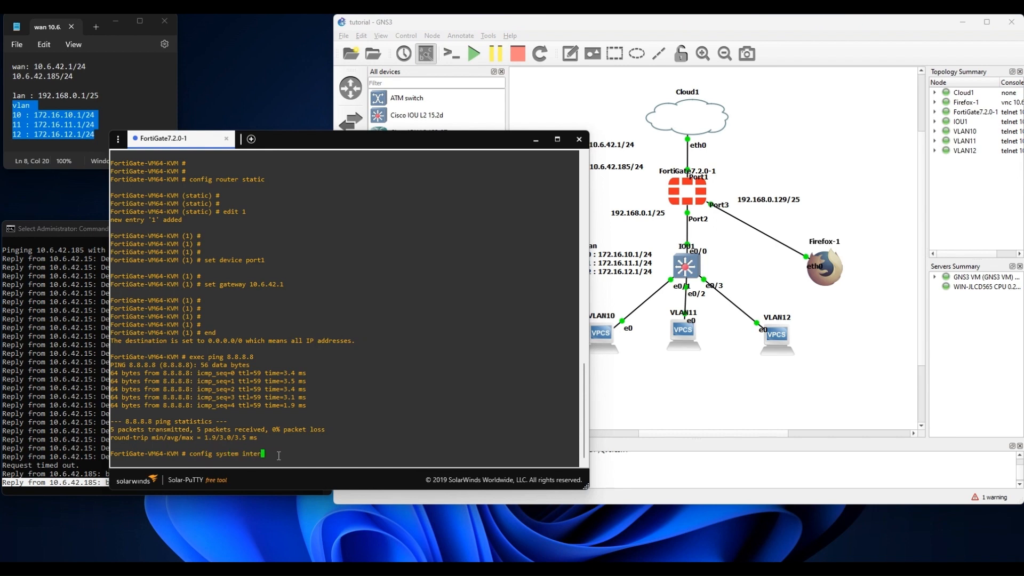
type("face")
key("Return")
key("Return")
key("Return")
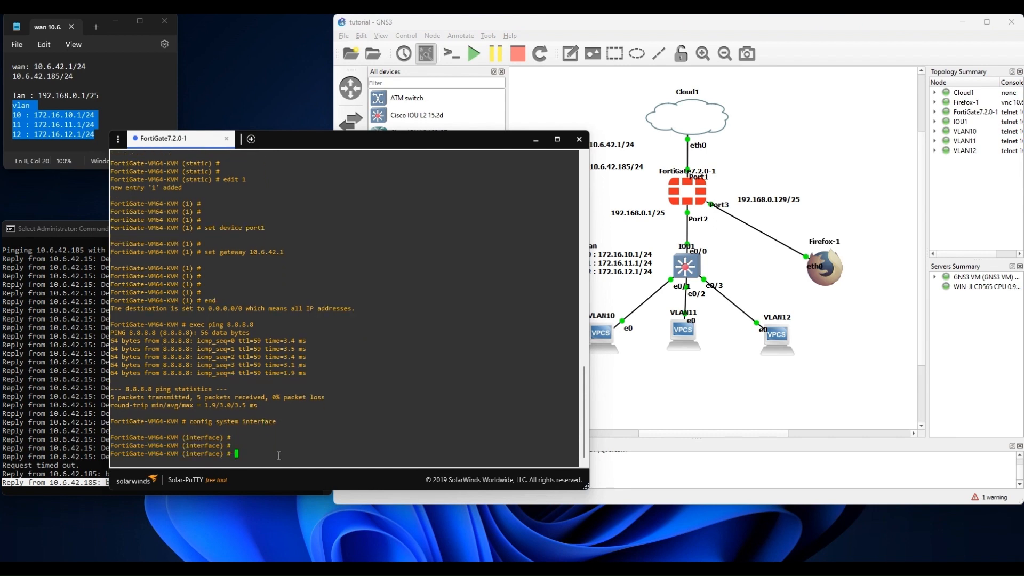
type("edit port2")
key("Return")
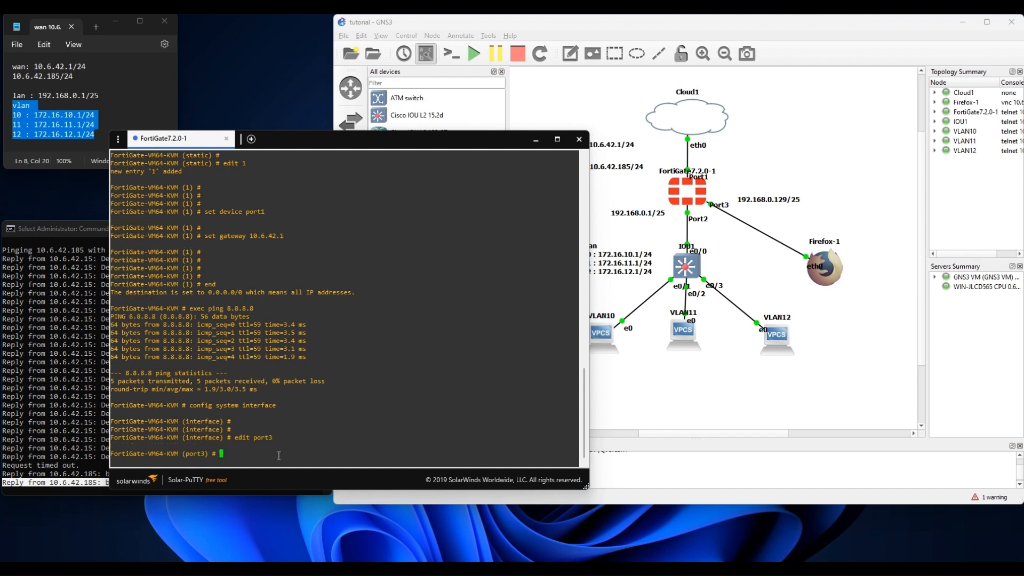
Set port3's role to lan and its addressing mode to static.
type("set role lan")
key("Return")
key("Return")
key("Return")
key("Return")
type("set mode static")
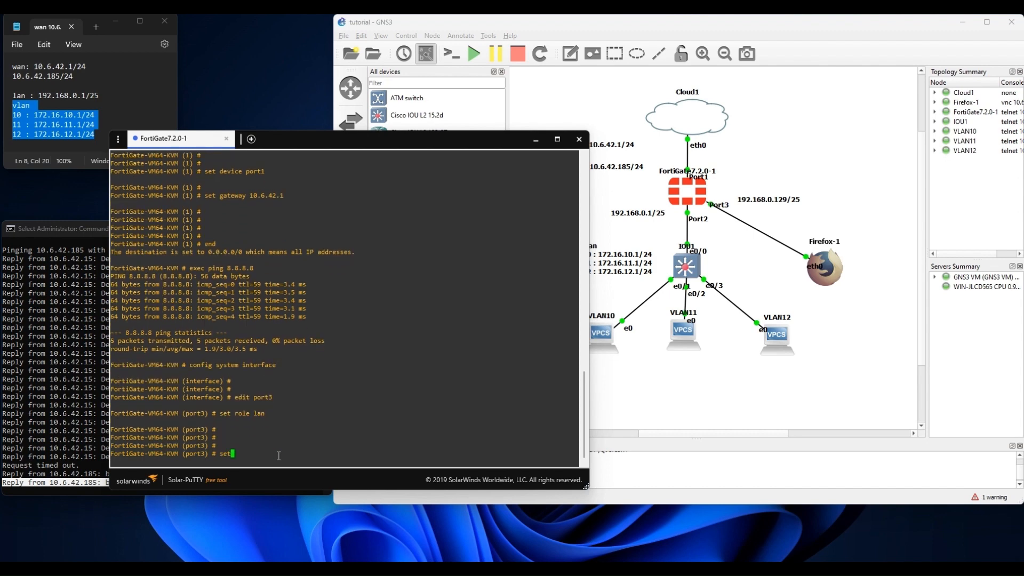
key("Return")
key("Return")
key("Return")
key("Return")
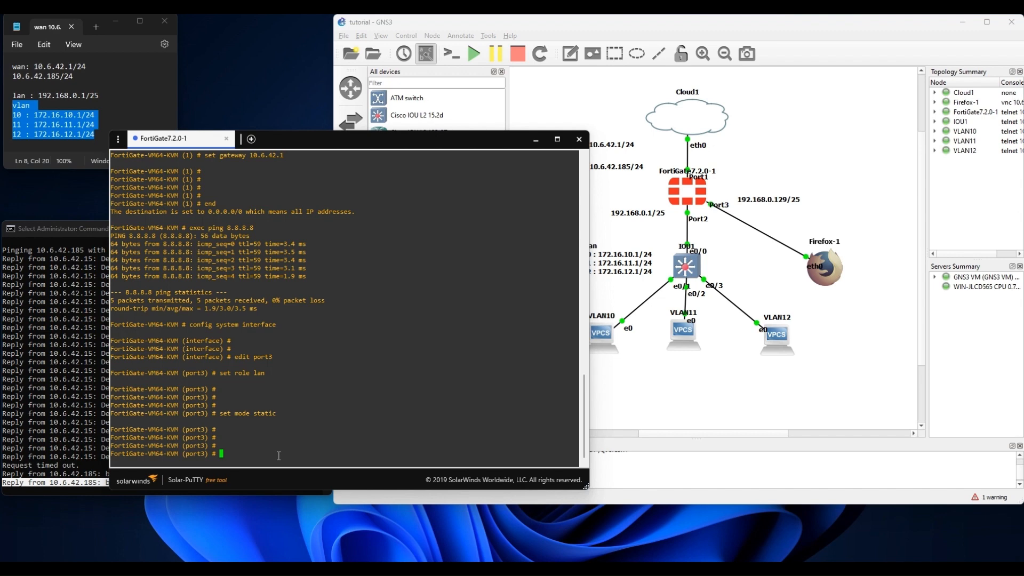
Allow ping, ssh, http and https access on port3, set its IP to 192.168.0.129/25, and save with "end".
type("set allowaccess ping ssh http https")
key("Return")
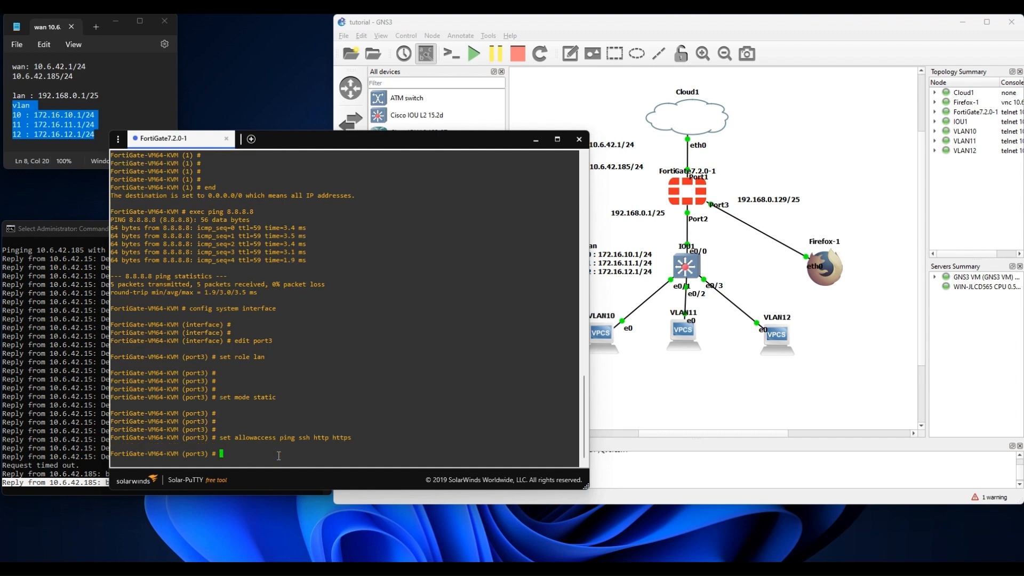
type("set ip 192.168.0.129/25")
key("Return")
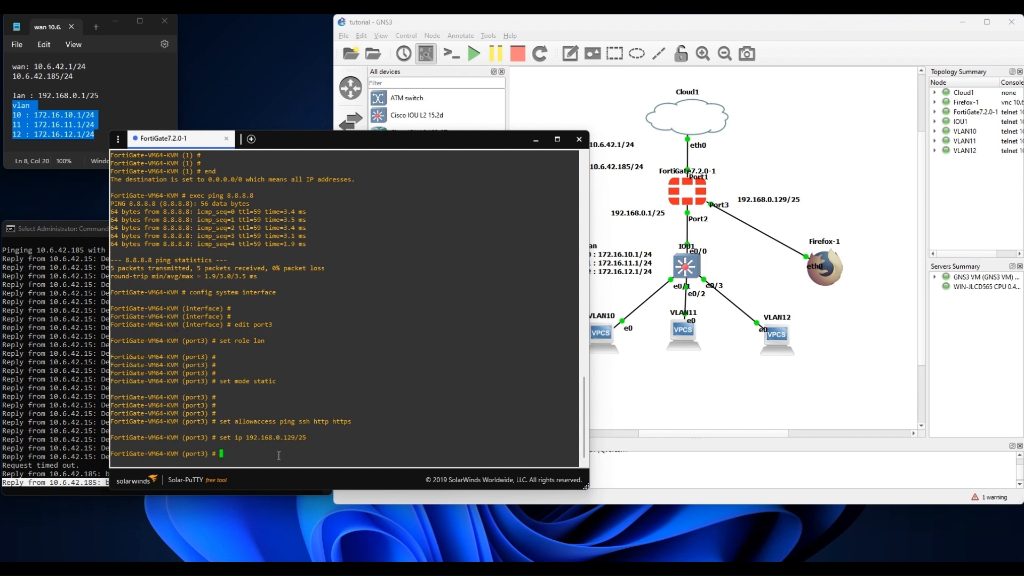
type("end")
key("Return")
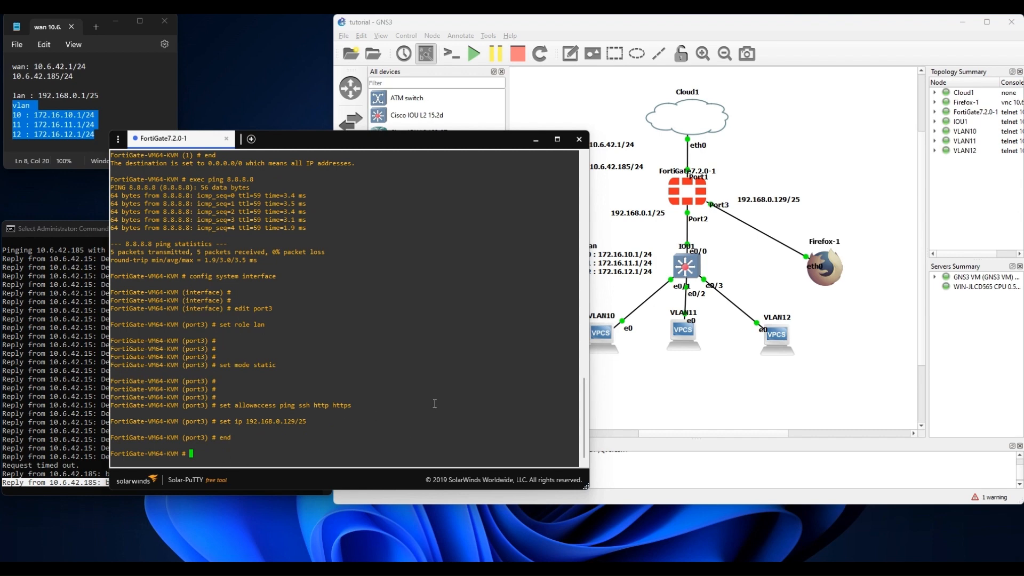
Open the network configuration of the Firefox-1 node for editing in GNS3.
right_click(833, 273)
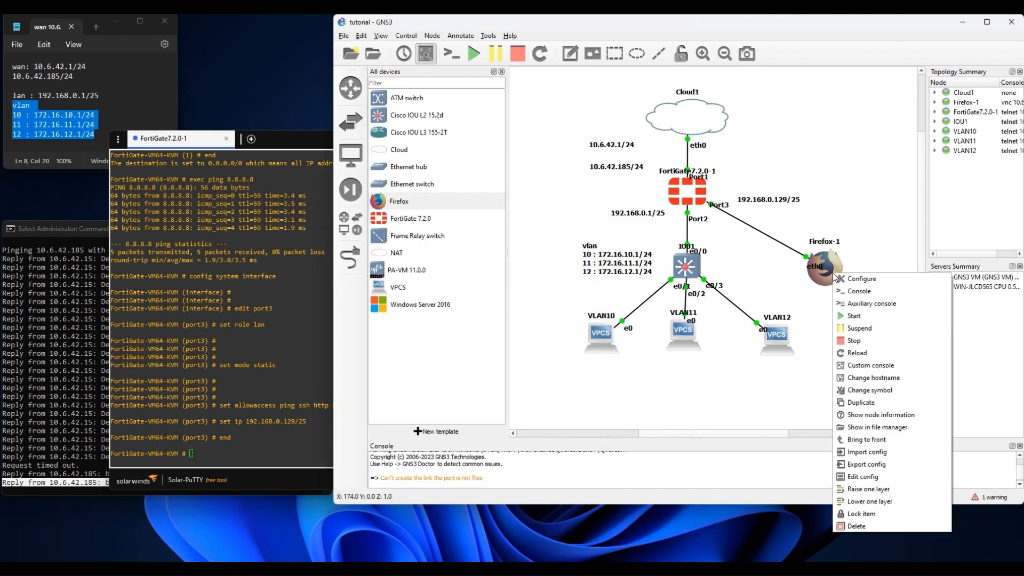
left_click(859, 278)
left_click_drag(619, 143, 368, 170)
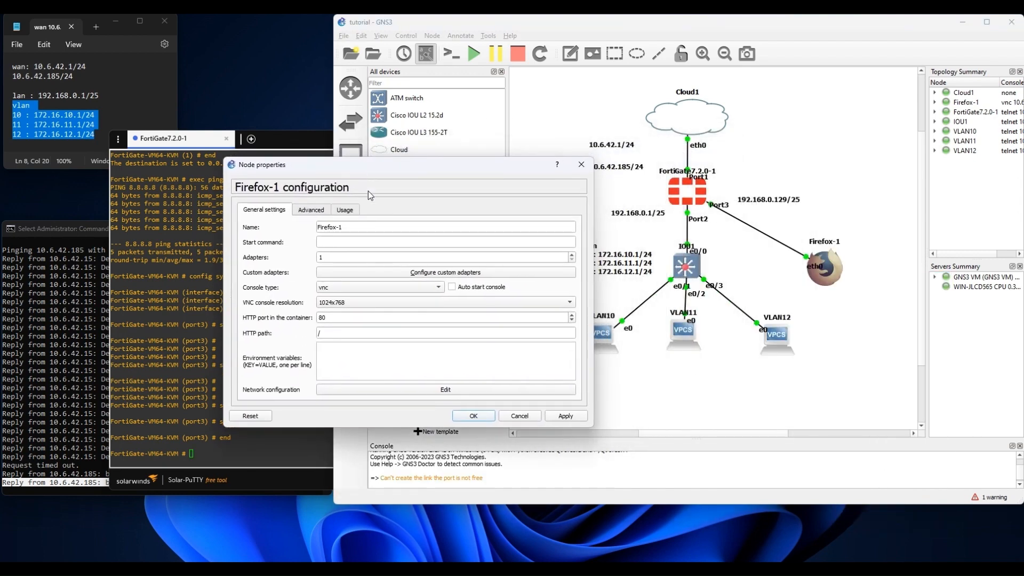
left_click(447, 389)
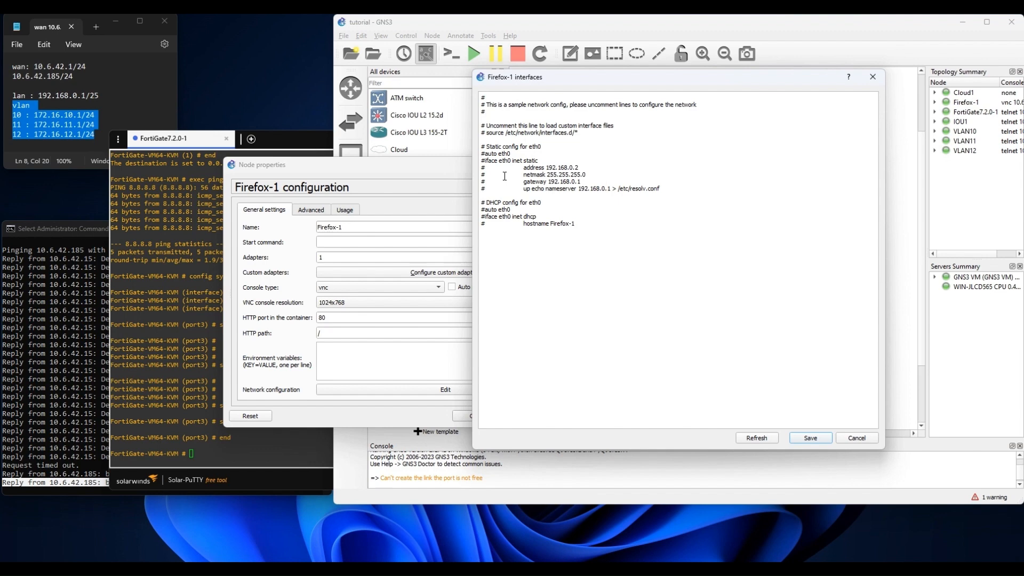
Uncomment Firefox-1's static eth0 configuration, using address 192.168.0.130, netmask 255.255.255.128, and gateway and nameserver 192.168.0.129, and save it.
key("Delete")
key("Down")
key("Delete")
key("Delete")
key("Down")
key("BackSpace")
type("130")
key("BackSpace")
type("12829")
key("Right")
key("Right")
key("Right")
key("Right")
key("Right")
type("29")
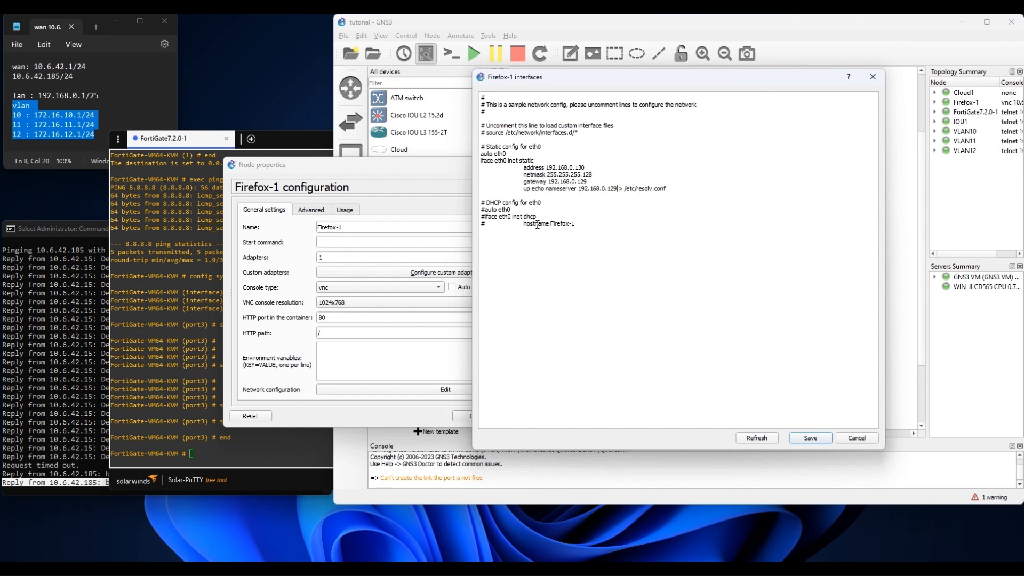
left_click(810, 440)
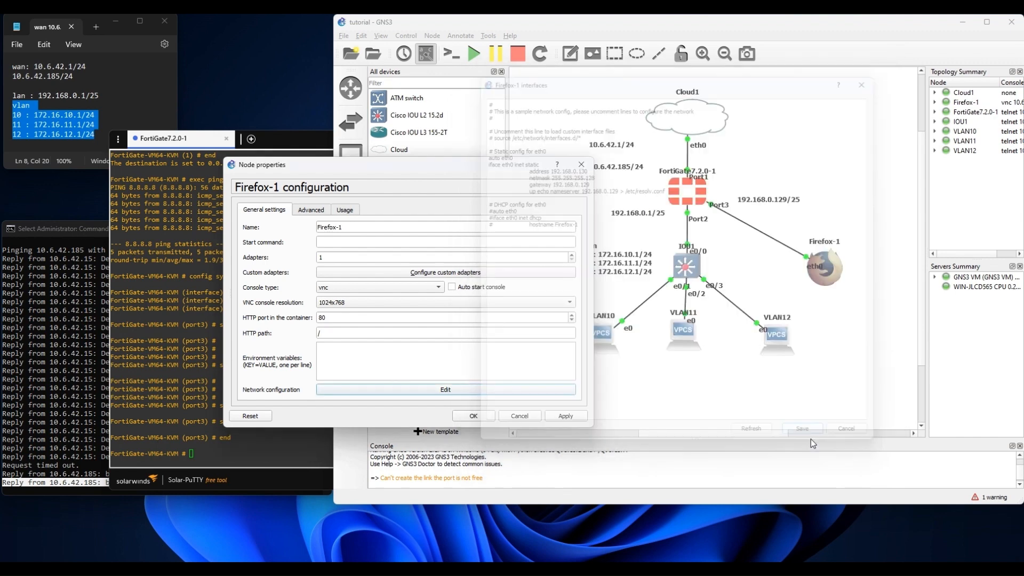
left_click(479, 418)
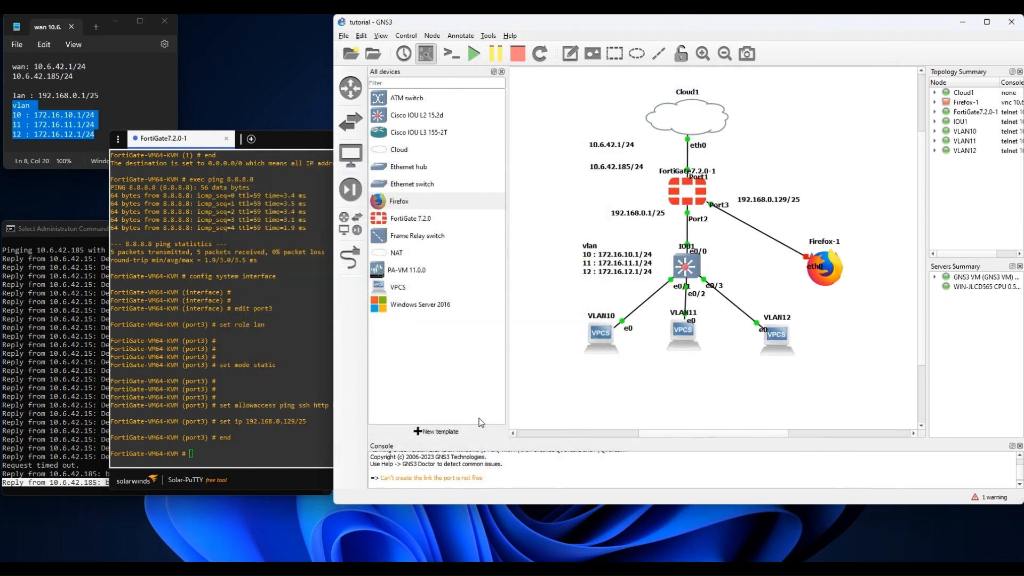
Open the Firefox-1 node's VNC console and start a terminal on its desktop.
double_click(830, 275)
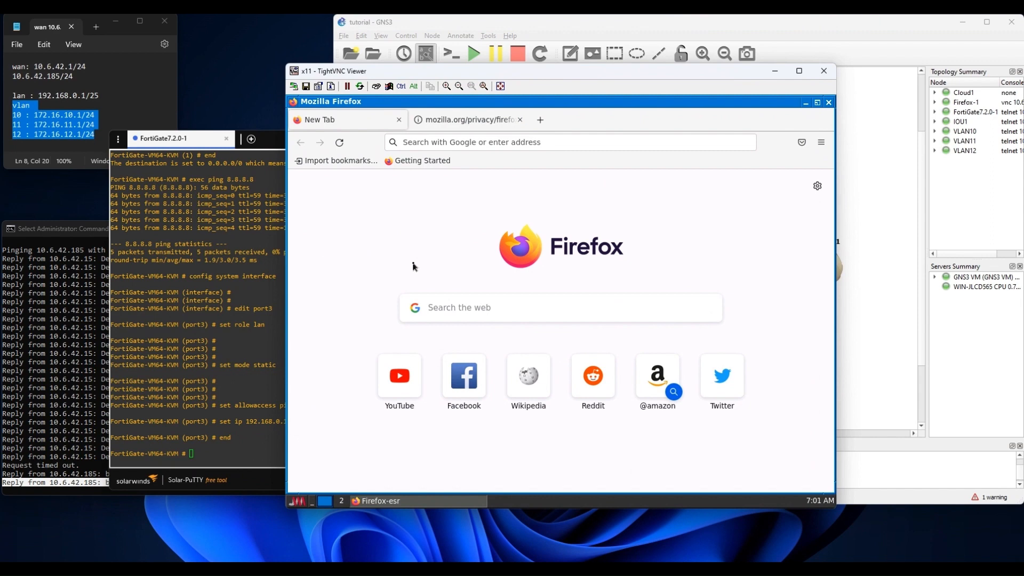
left_click(303, 501)
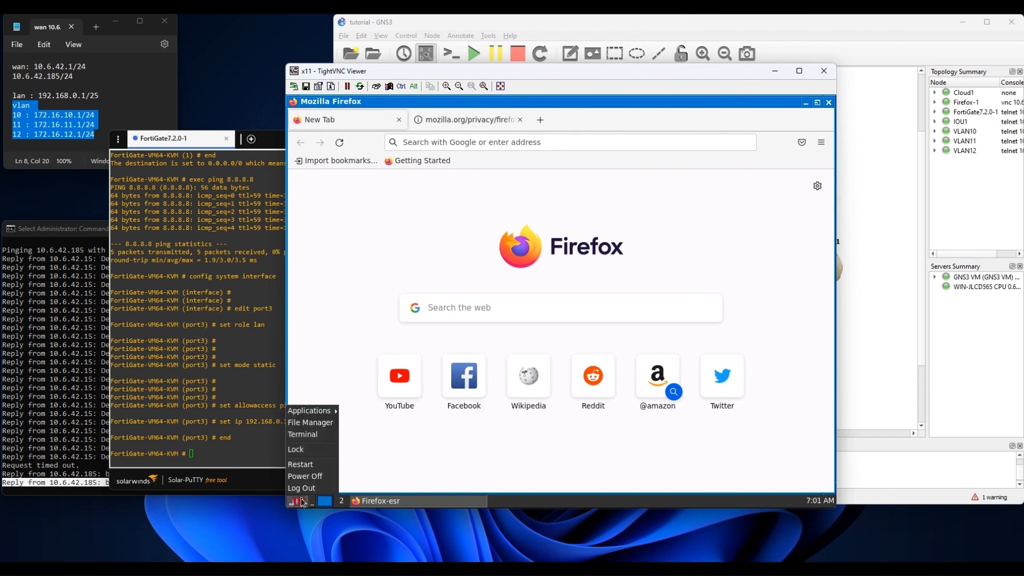
left_click(300, 436)
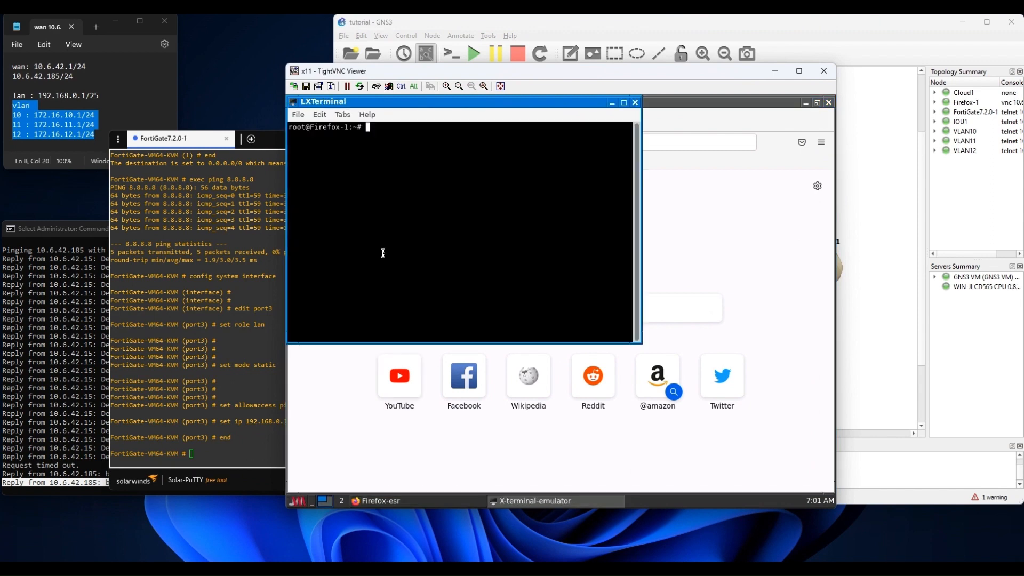
Run "ip add" in the Firefox-1 terminal and check the eth0 interface's IP address.
type("ip add")
key("Return")
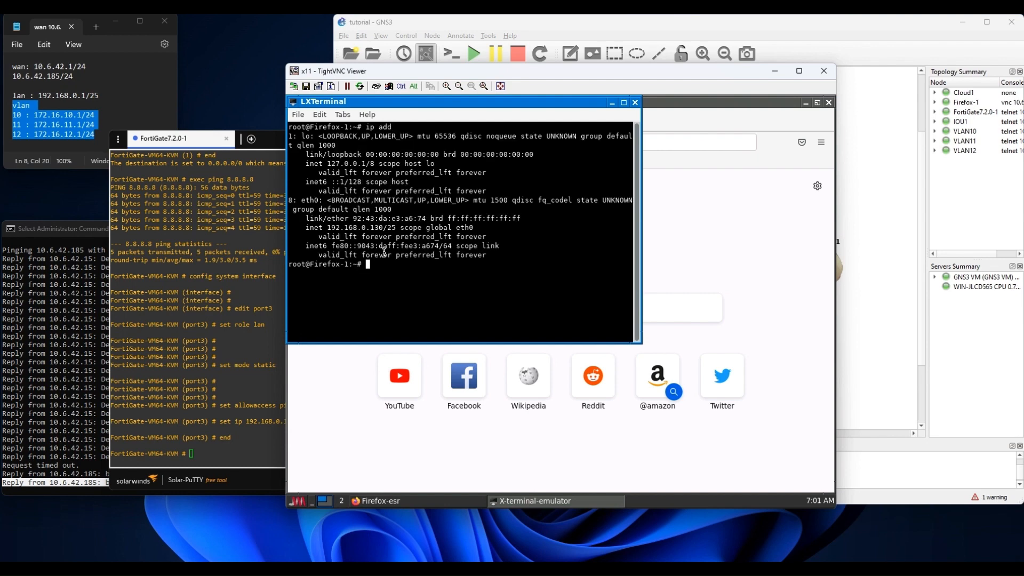
left_click_drag(331, 230, 384, 228)
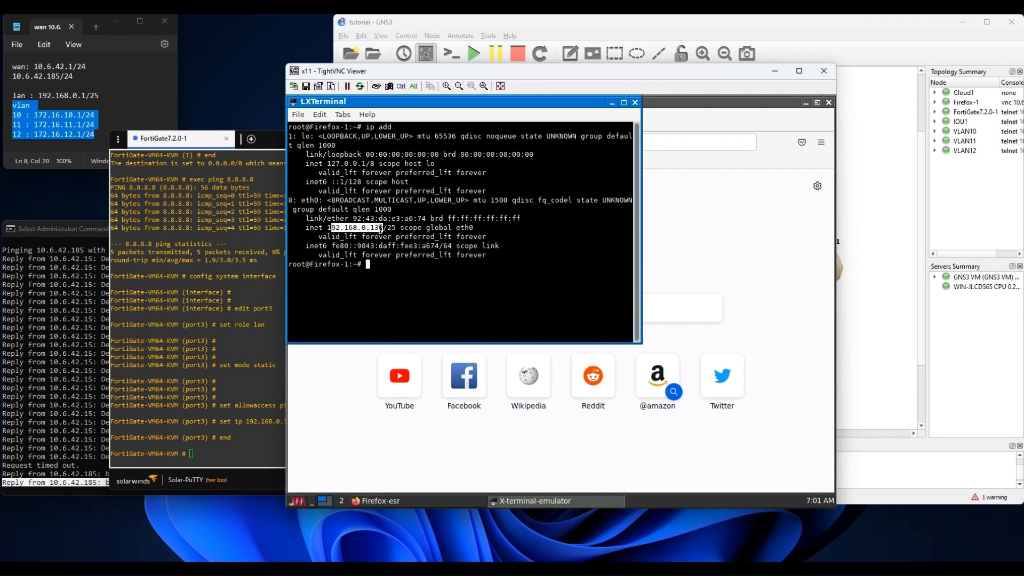
left_click_drag(301, 201, 322, 202)
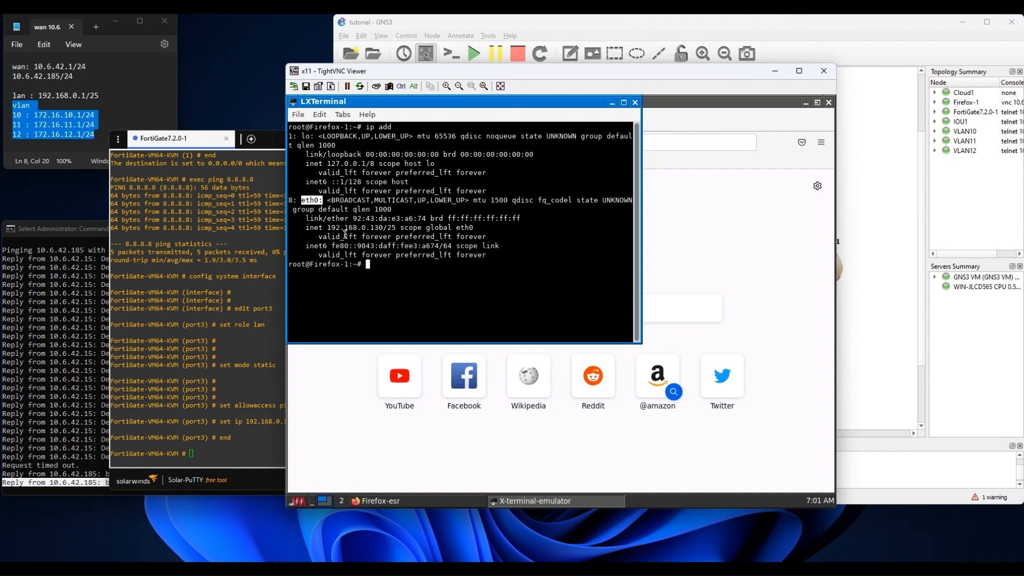
Ping the FortiGate's WAN address 10.6.42.185 from the Firefox-1 terminal and review port3's settings in the FortiGate console meanwhile.
left_click(390, 276)
type("ping 10.6.42.185")
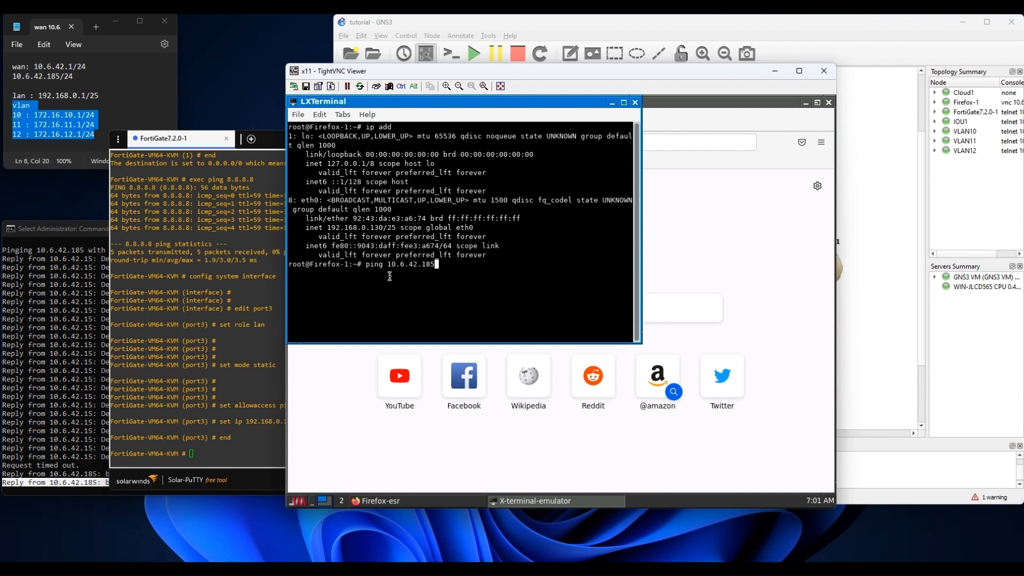
key("Return")
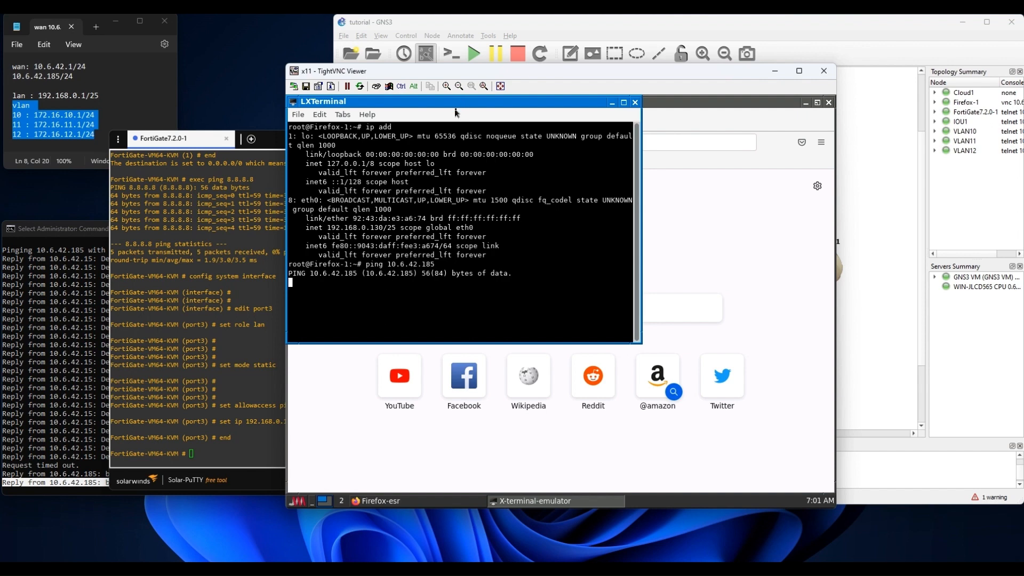
left_click_drag(470, 74, 590, 78)
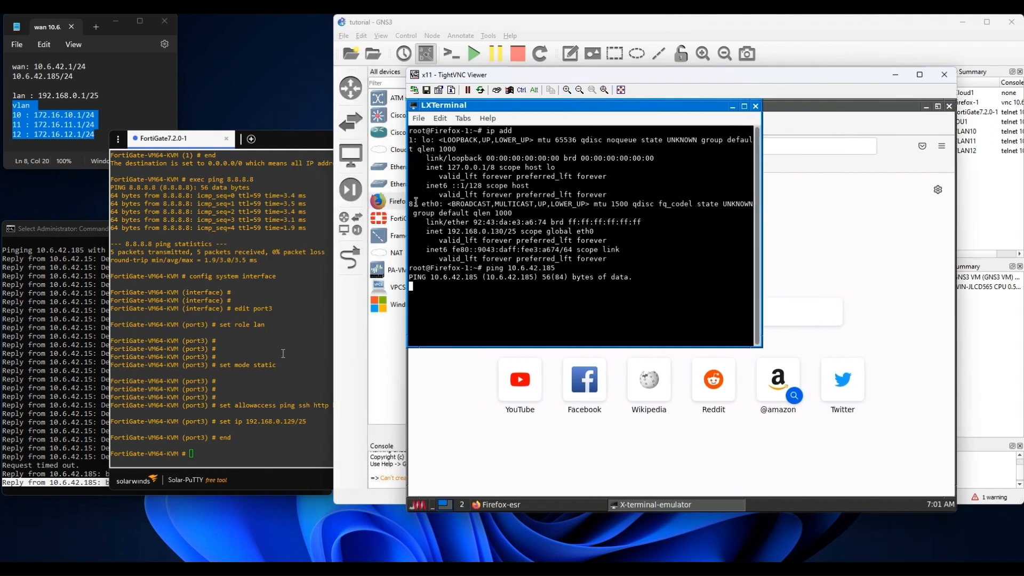
left_click(309, 380)
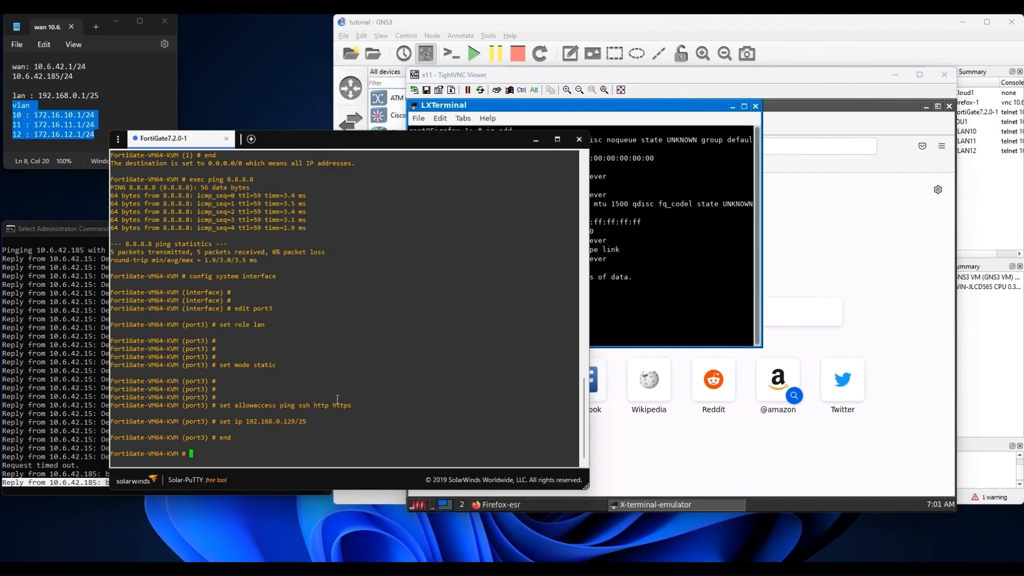
left_click(622, 318)
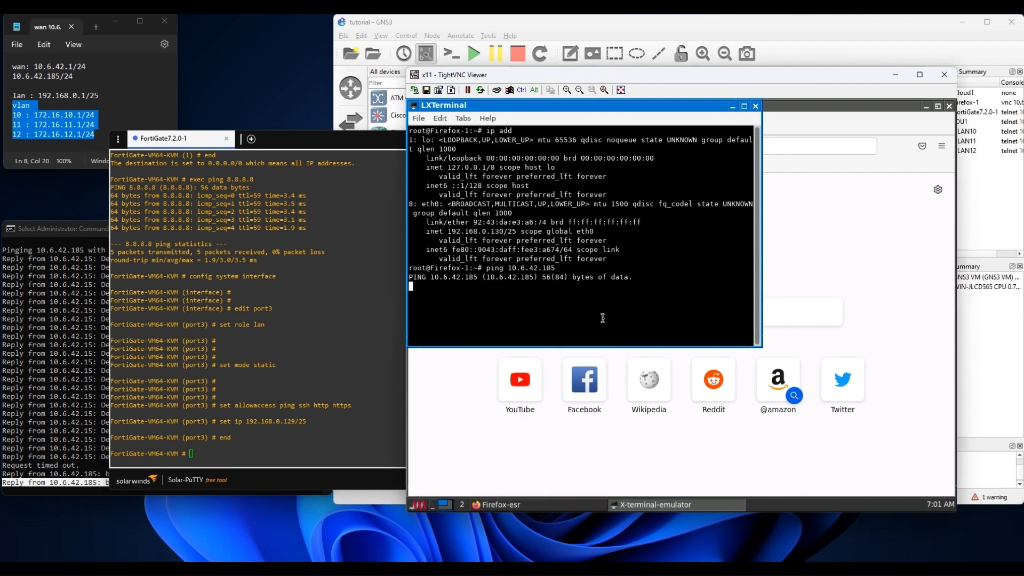
Stop the running ping and ping the FortiGate's port3 address 192.168.0.129 from the Firefox-1 terminal, stopping it after a few replies.
key("ctrl+c")
key("ctrl+c")
key("ctrl+c")
key("Up")
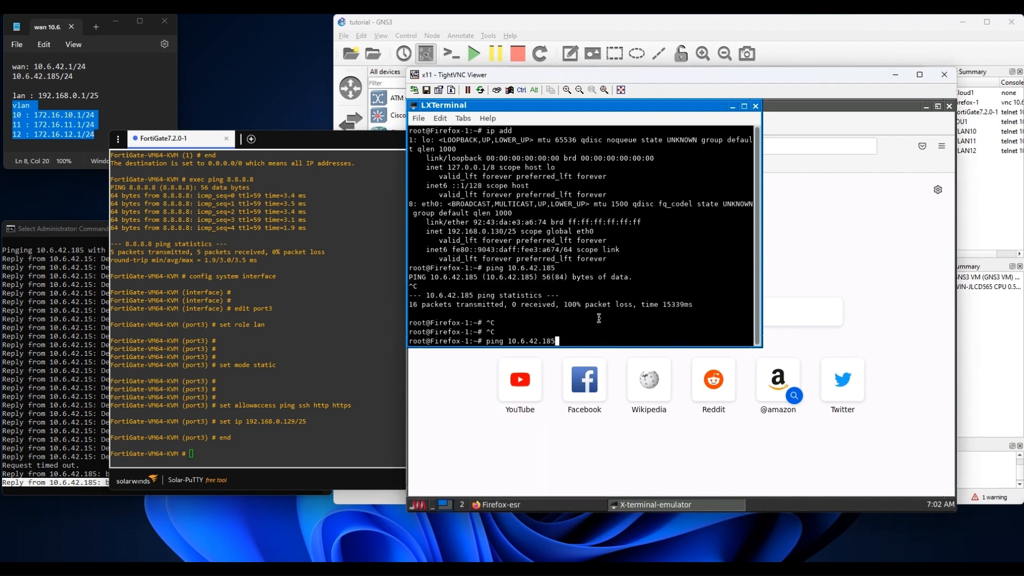
key("BackSpace")
key("BackSpace")
key("BackSpace")
key("BackSpace")
key("BackSpace")
key("BackSpace")
key("BackSpace")
key("BackSpace")
key("BackSpace")
key("BackSpace")
type("9")
type(".168.0.129")
key("Return")
left_click_drag(659, 331, 540, 320)
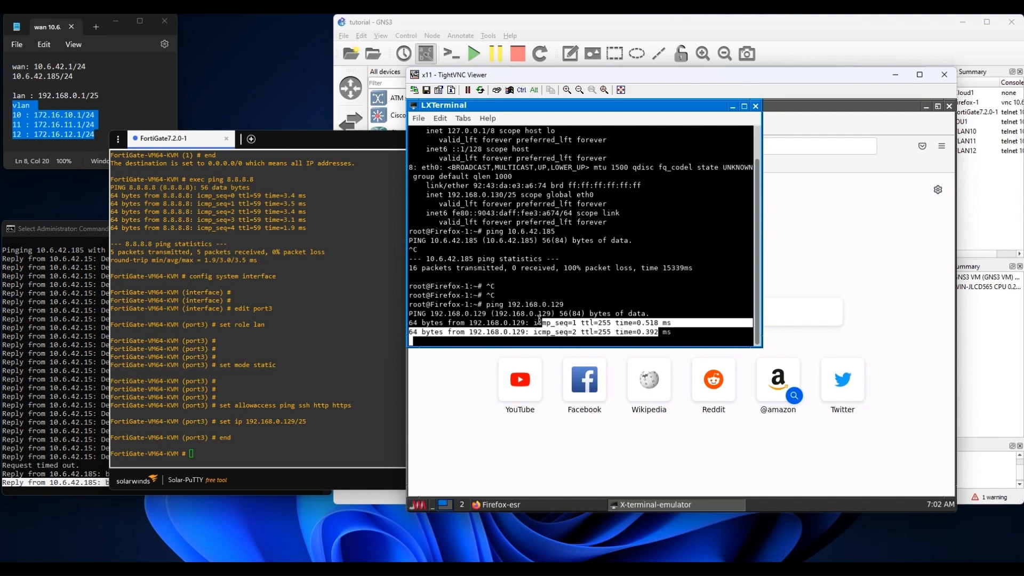
key("ctrl+c")
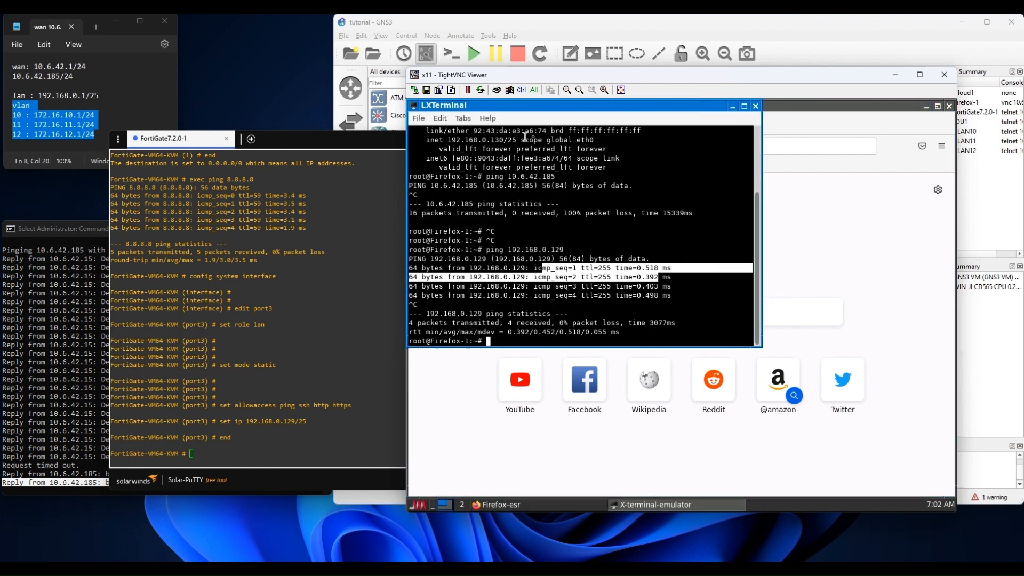
Minimize the terminal and open the FortiGate web interface at 192.168.0.129 in the Firefox-1 browser.
left_click(732, 106)
left_click(585, 145)
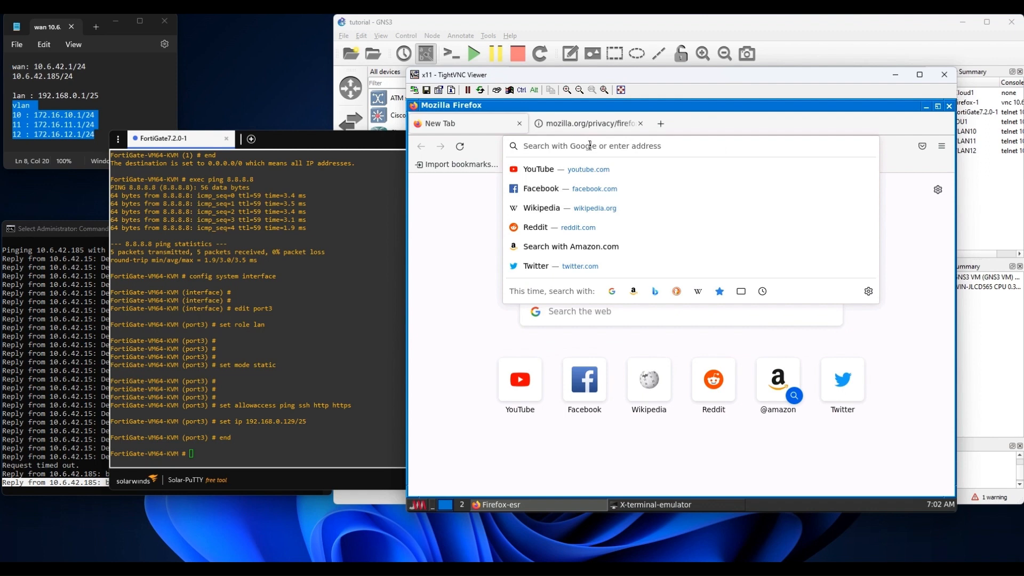
type("192.168")
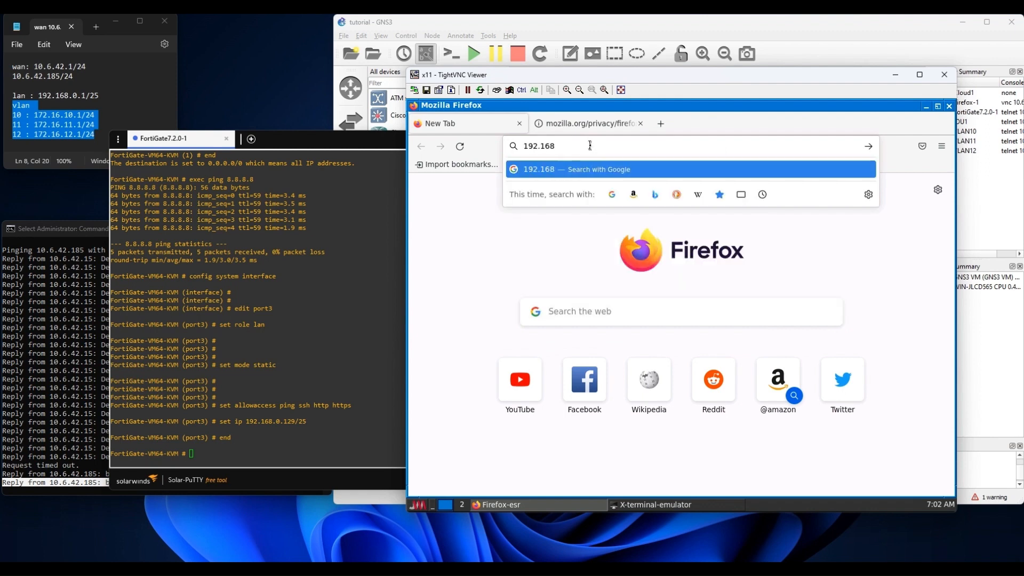
type(".0.129")
key("Return")
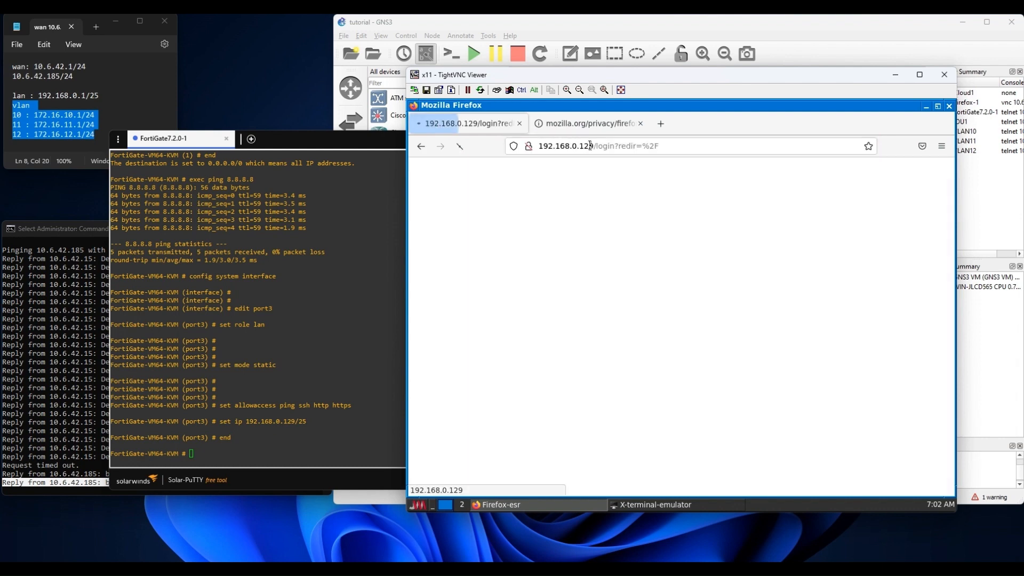
Log in to the FortiGate as admin with the account password and decline saving the login in the browser.
type("admin")
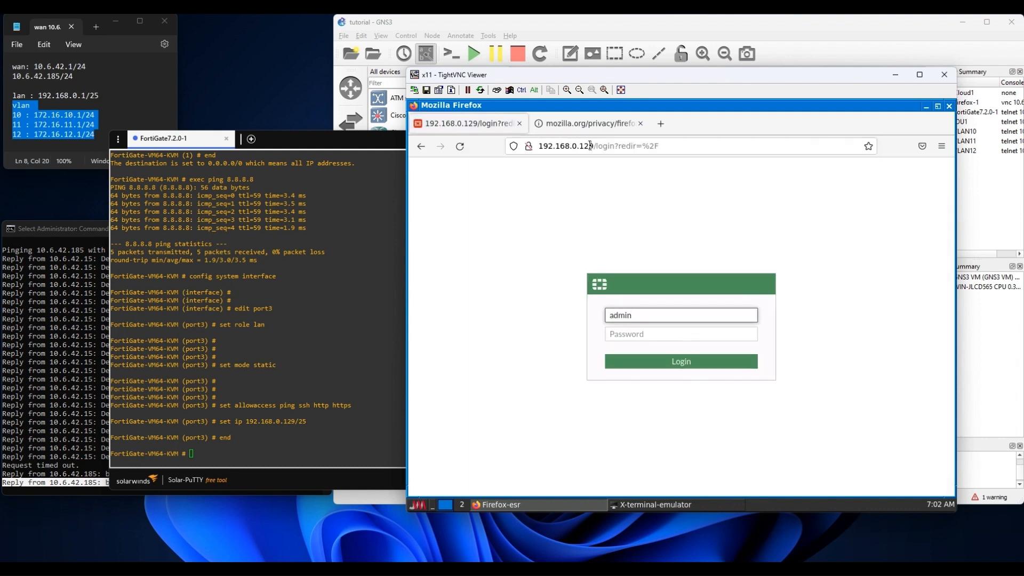
key("Return")
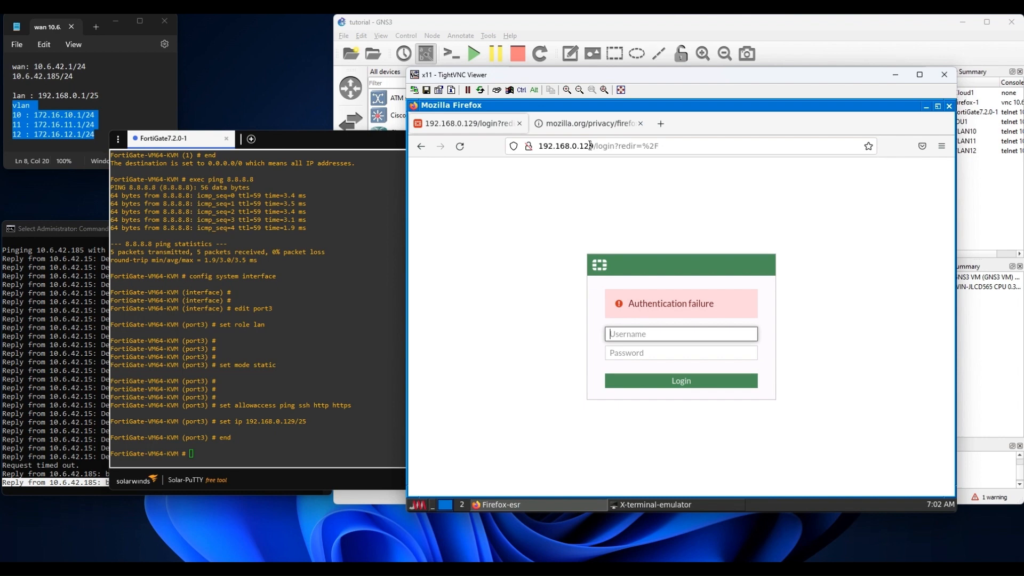
type("admin")
key("Tab")
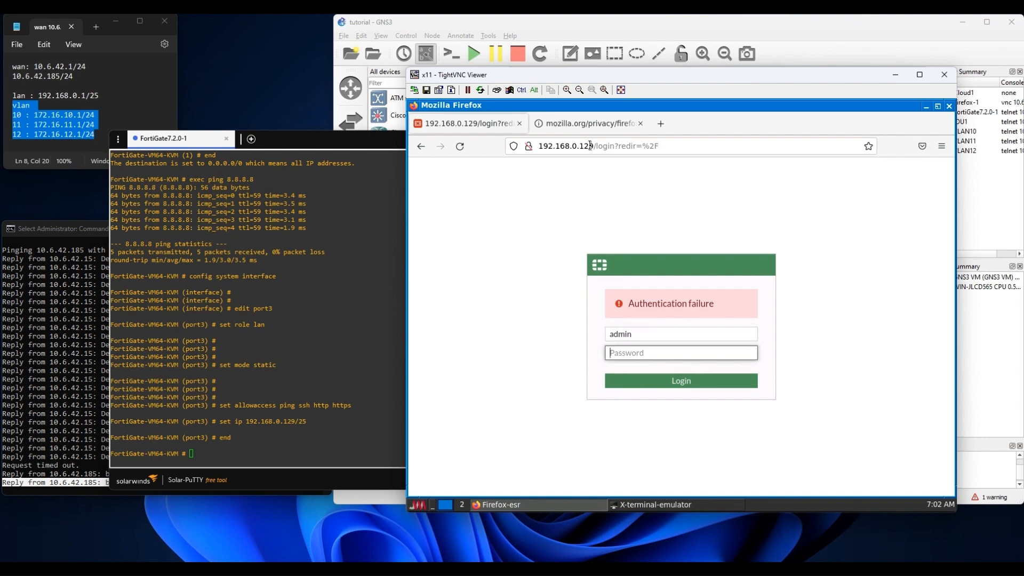
type("admin")
key("Return")
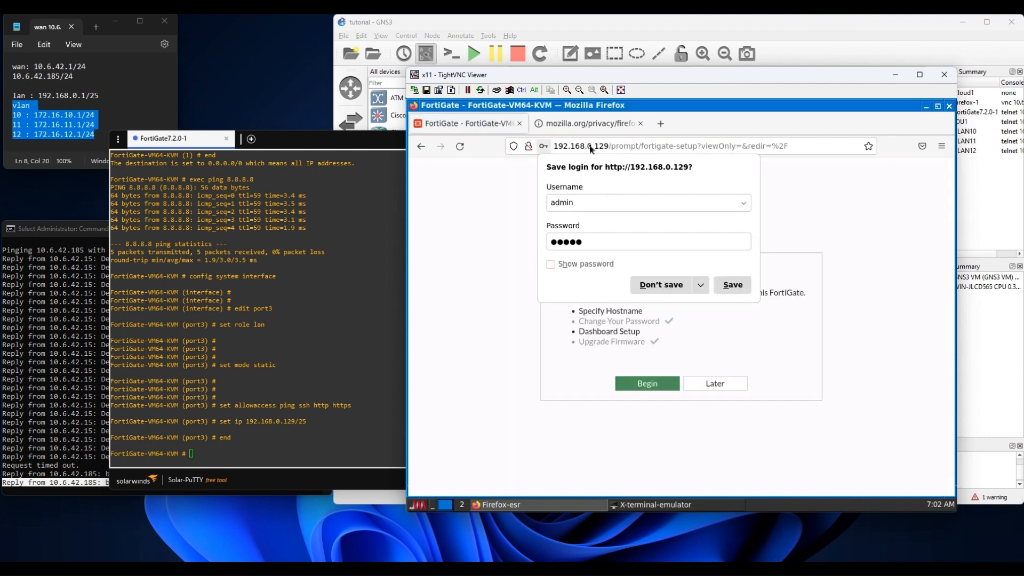
left_click(661, 286)
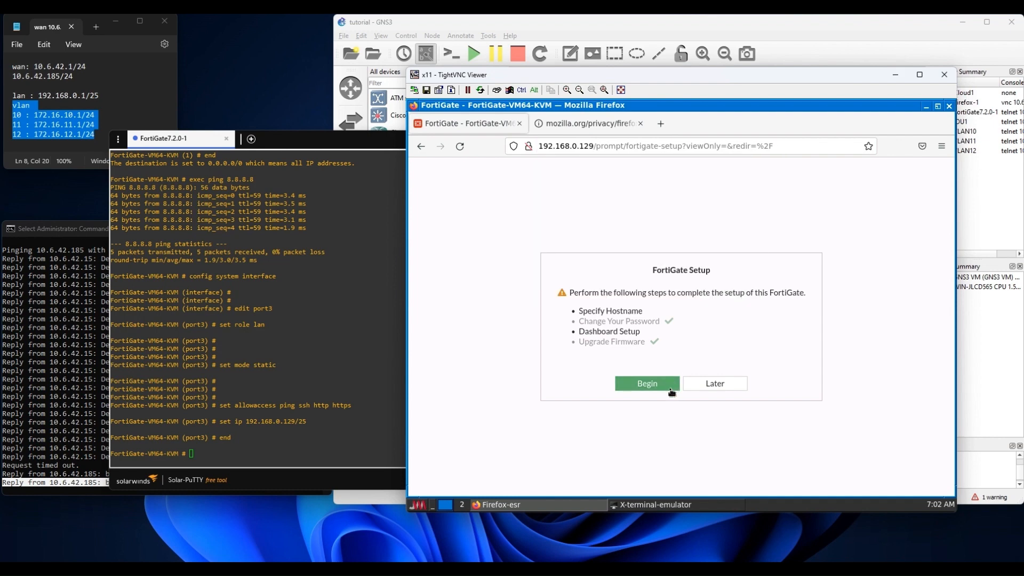
Complete the FortiGate setup with the existing hostname and the Optimal dashboard, and dismiss the FortiOS 7.2.0 overview with Don't show again enabled.
left_click(665, 389)
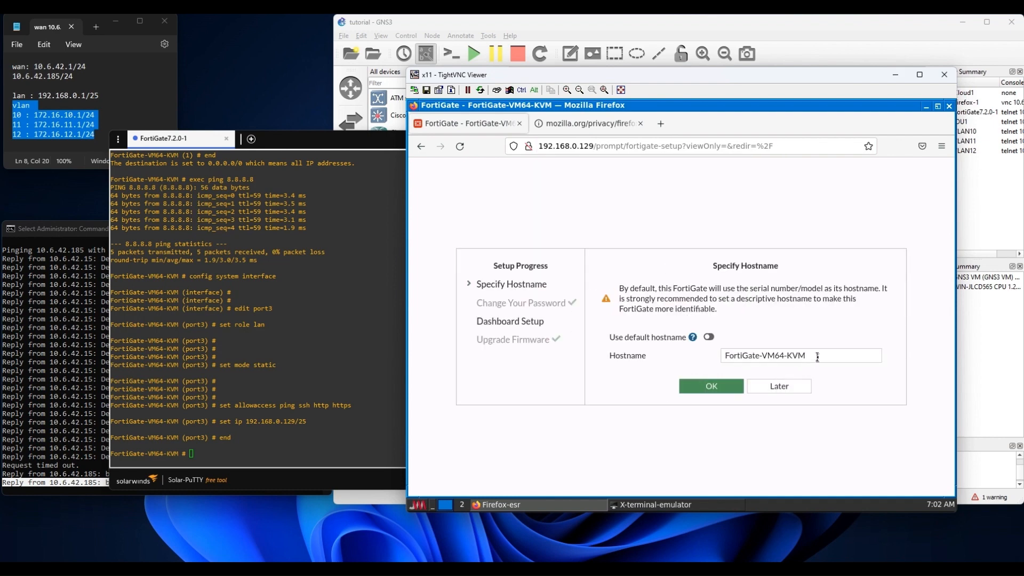
left_click_drag(817, 357, 703, 359)
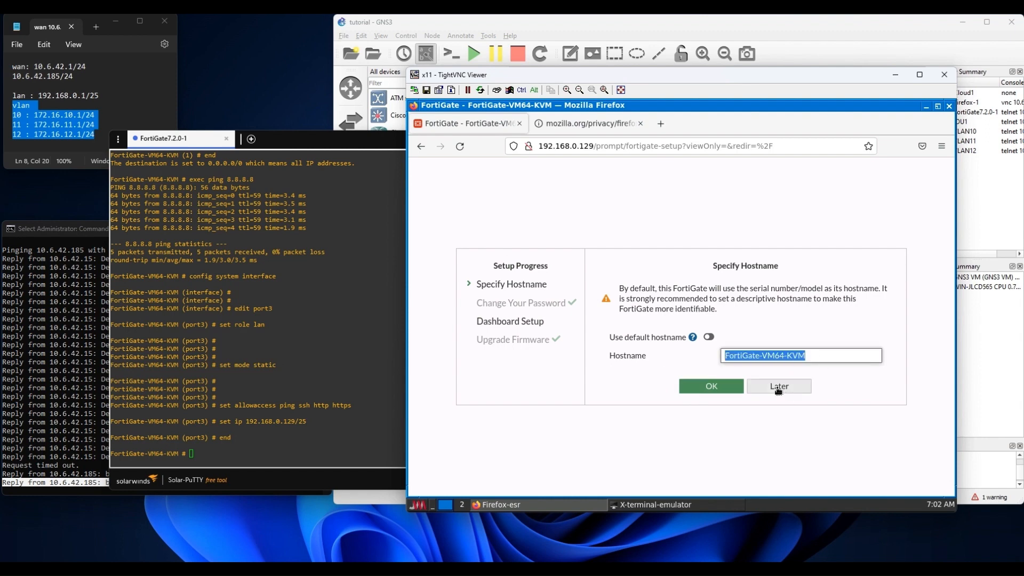
left_click(711, 386)
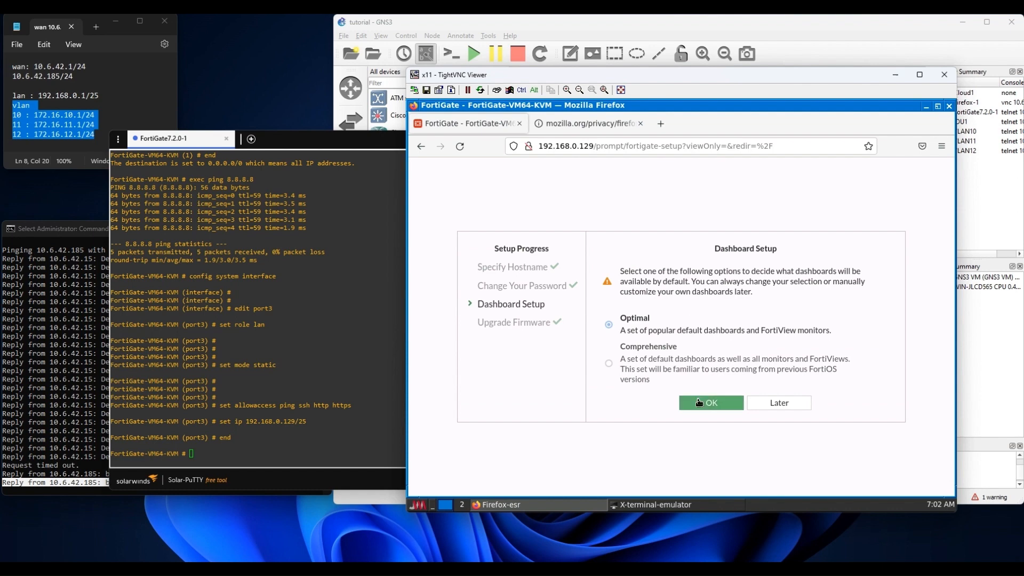
left_click(699, 402)
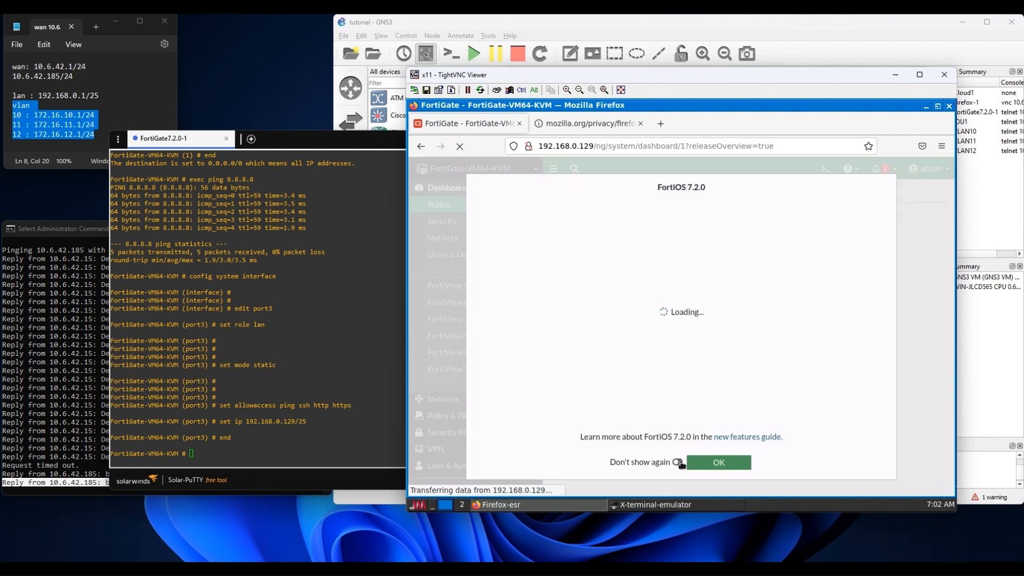
left_click(678, 462)
left_click_drag(673, 437, 691, 437)
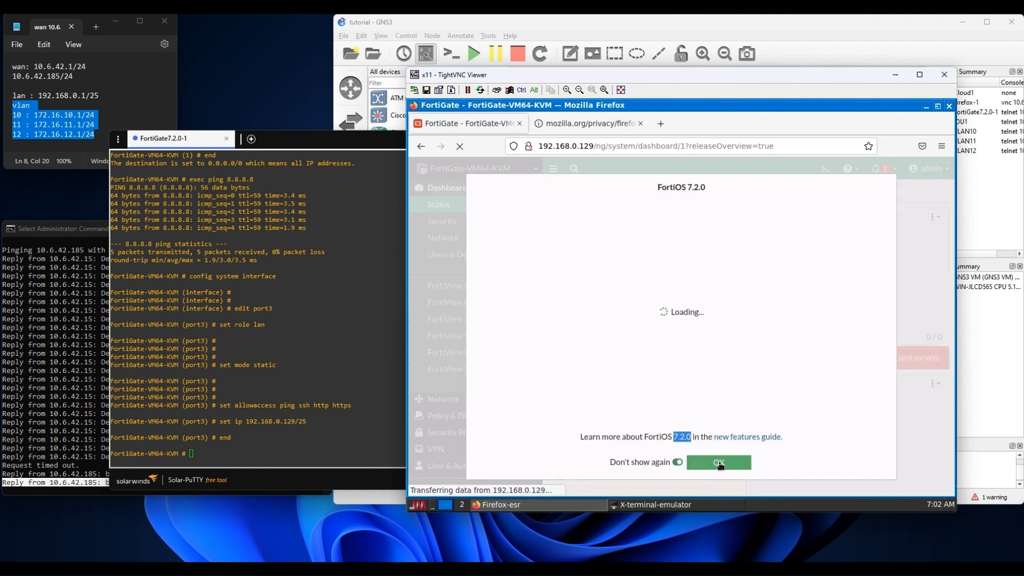
left_click(720, 463)
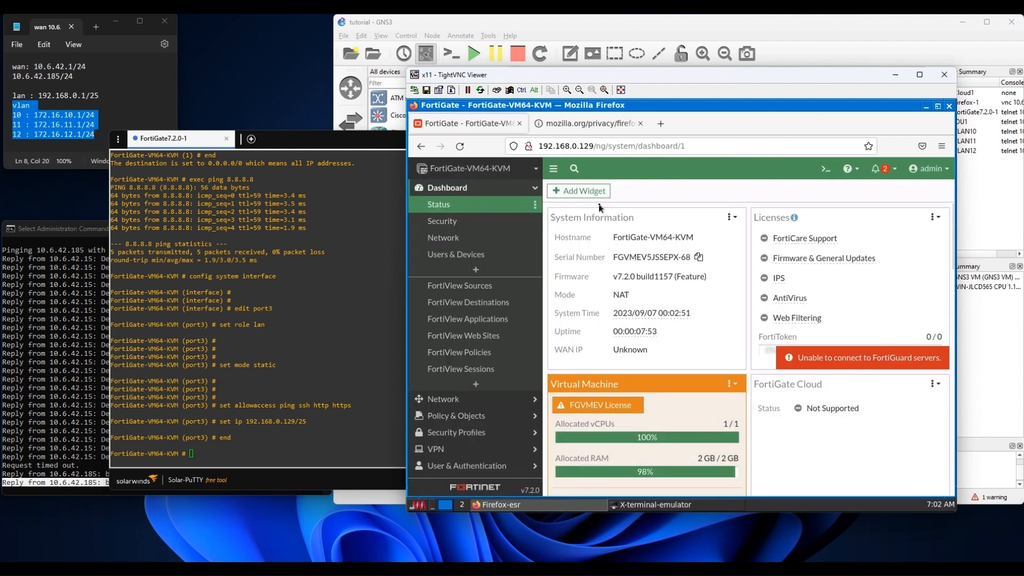
Arrange the windows so the VNC viewer with the FortiGate dashboard sits beside the visible GNS3 topology.
left_click_drag(686, 75, 294, 74)
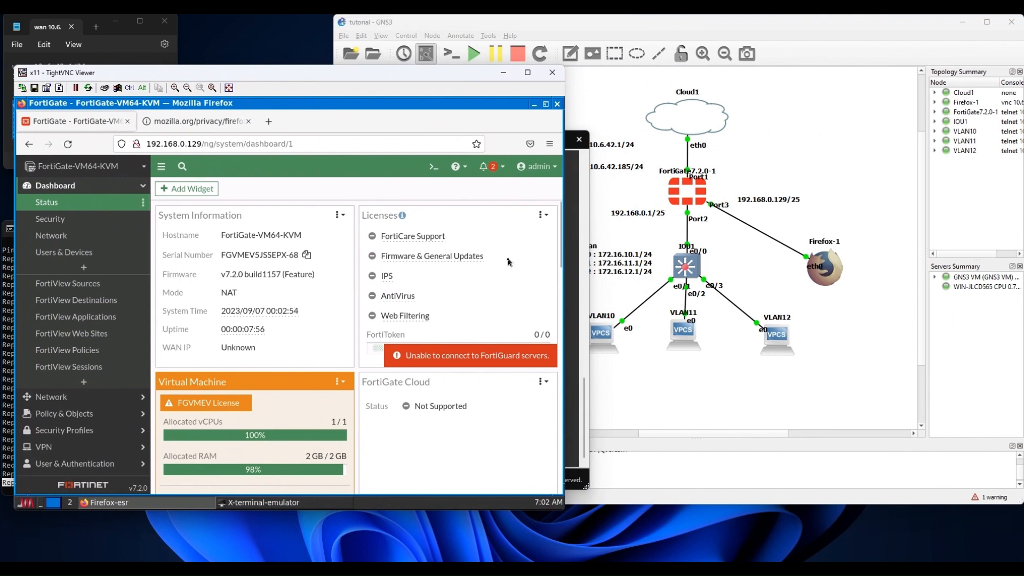
left_click(585, 291)
left_click(410, 79)
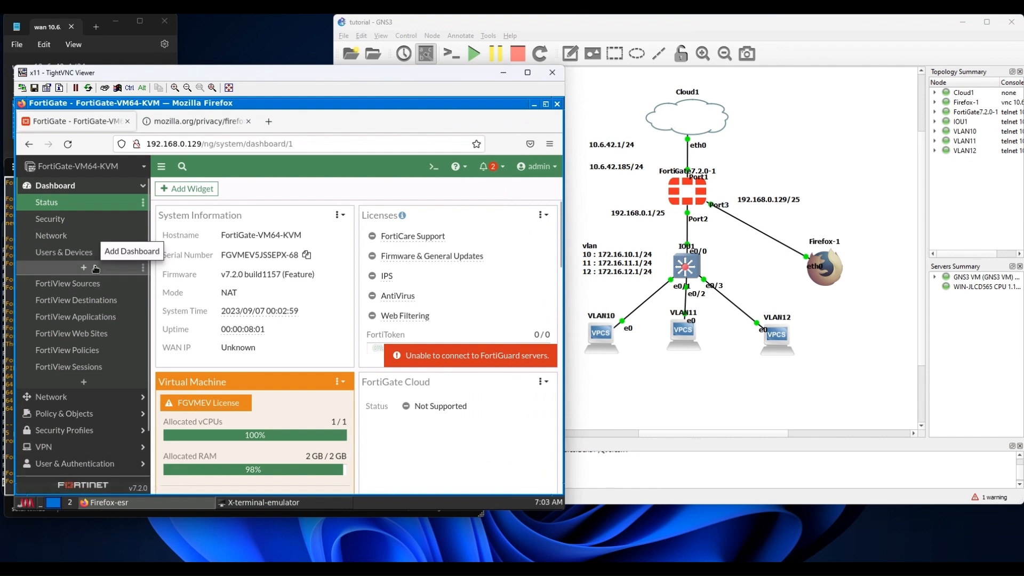
Open the FortiGate's network interfaces, give port1 the alias WAN and save it.
left_click(70, 397)
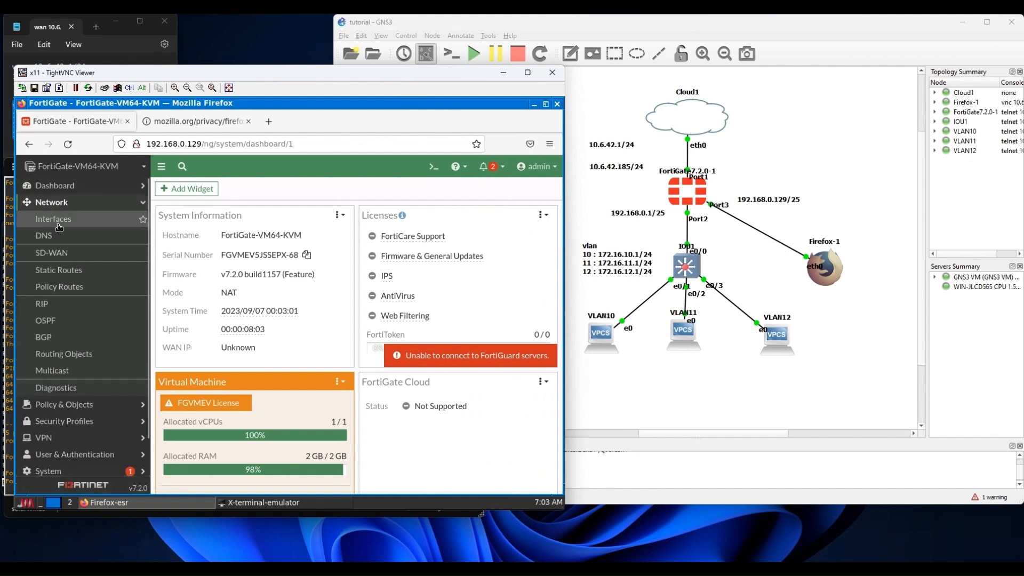
left_click(59, 224)
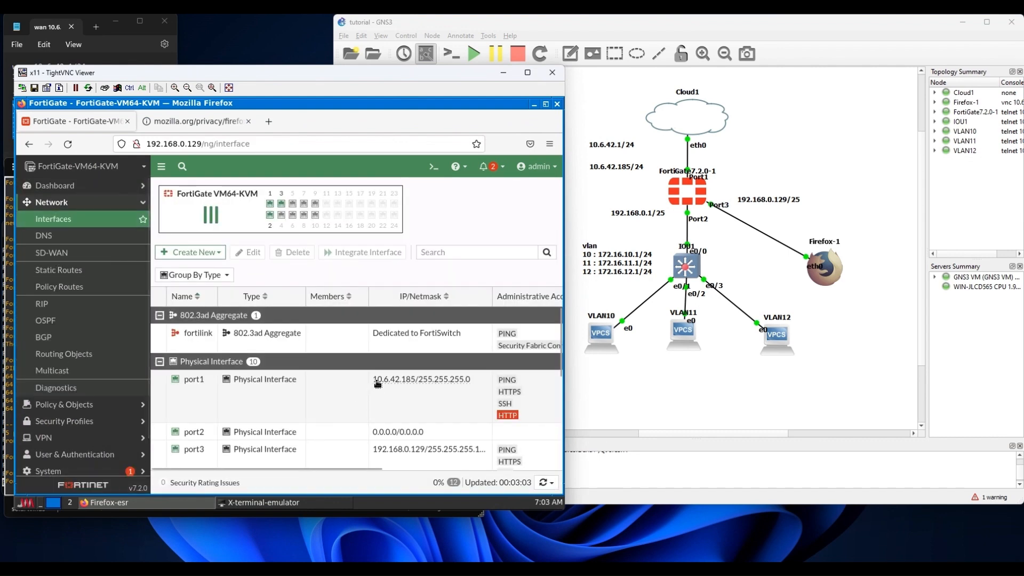
mouse_move(378, 382)
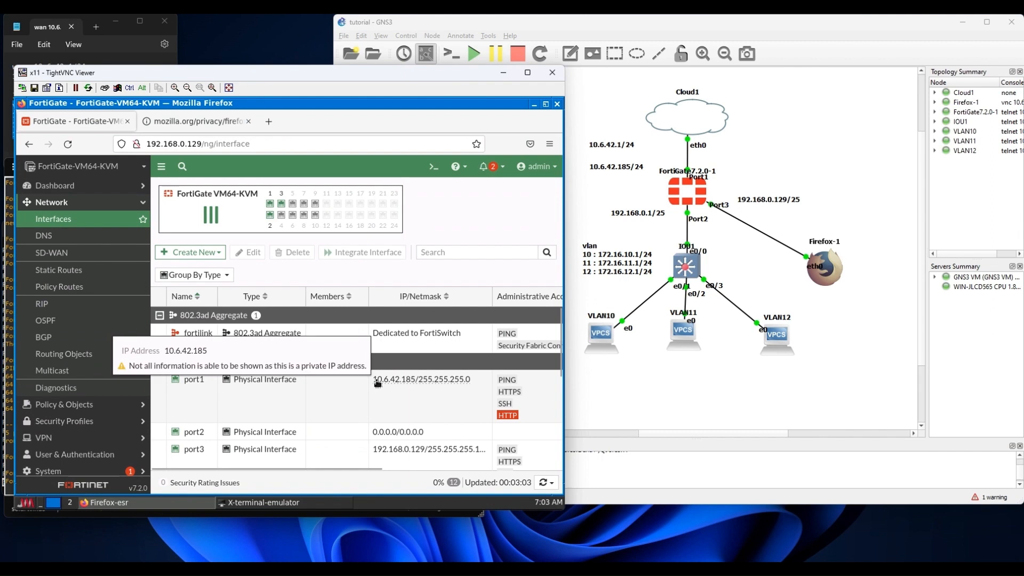
left_click(266, 408)
double_click(267, 407)
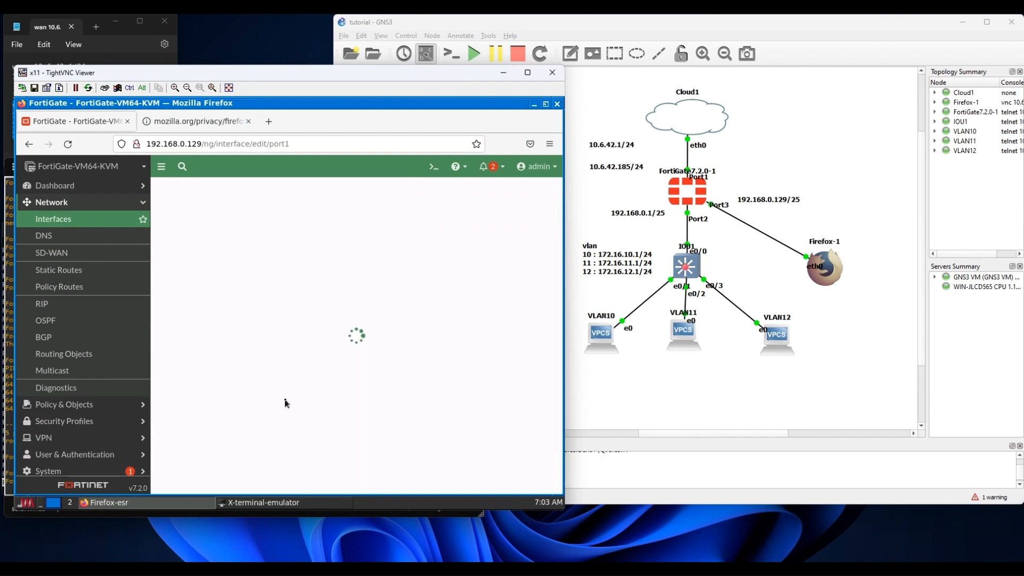
left_click(274, 229)
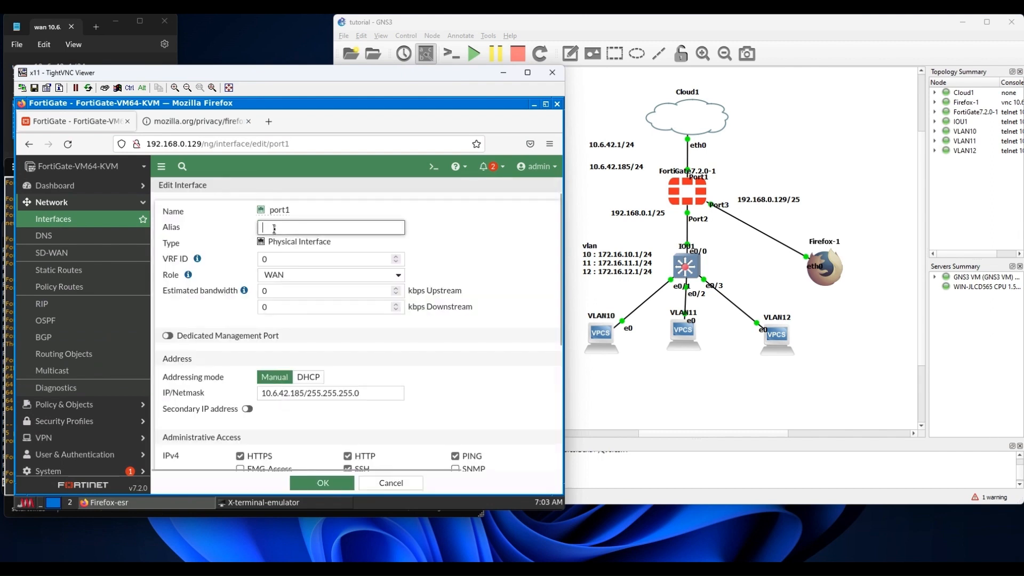
type("WAN")
left_click(322, 484)
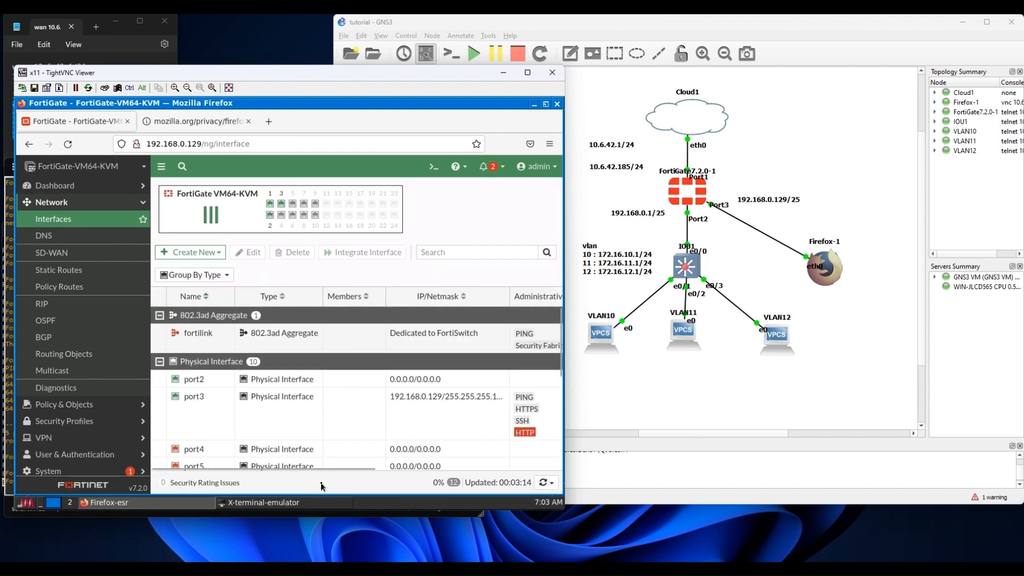
Reduce the page zoom to 90%, open port2 for editing and set both its alias and its role to LAN.
key("ctrl+minus")
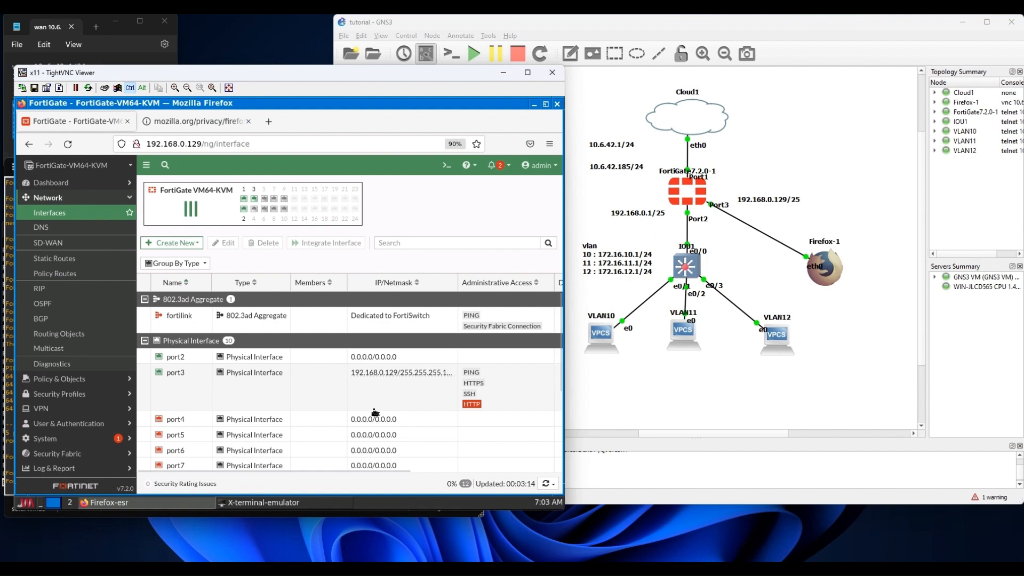
double_click(191, 361)
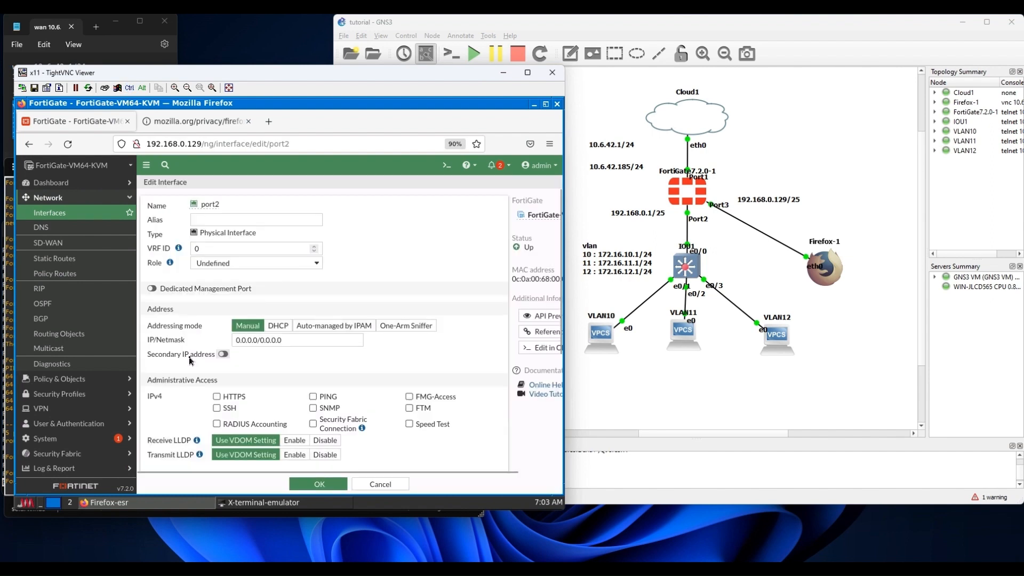
left_click(214, 220)
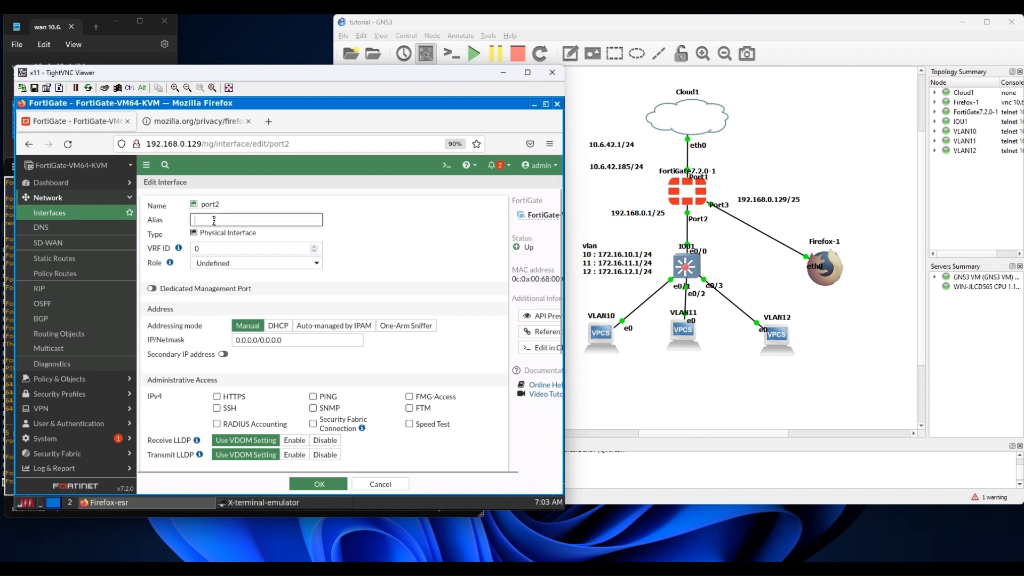
type("LAN")
left_click(237, 264)
left_click(203, 276)
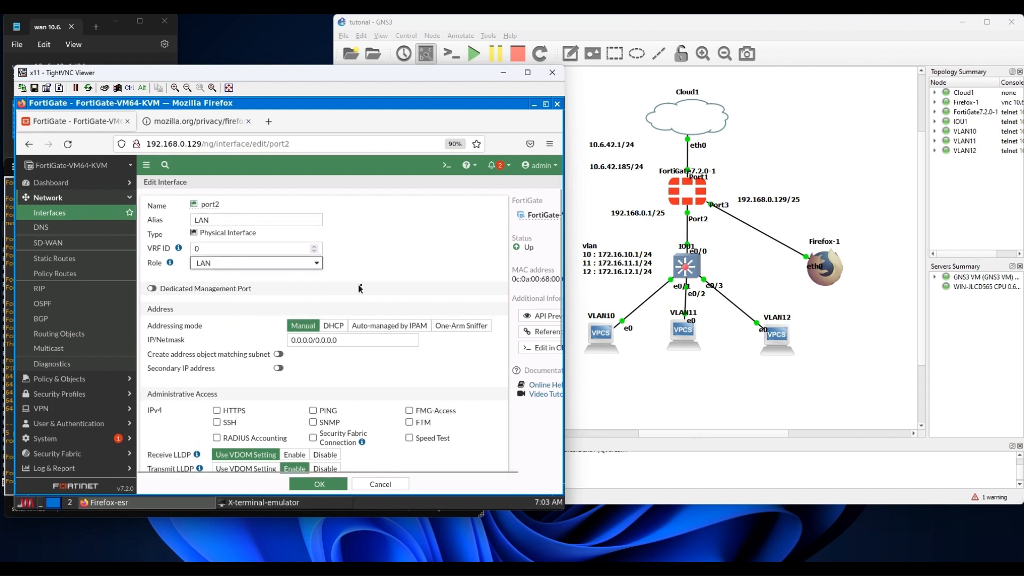
Set port2's IP/Netmask to 192.168.0.1/25 and allow PING, SSH and HTTPS administrative access over IPv4.
triple_click(340, 341)
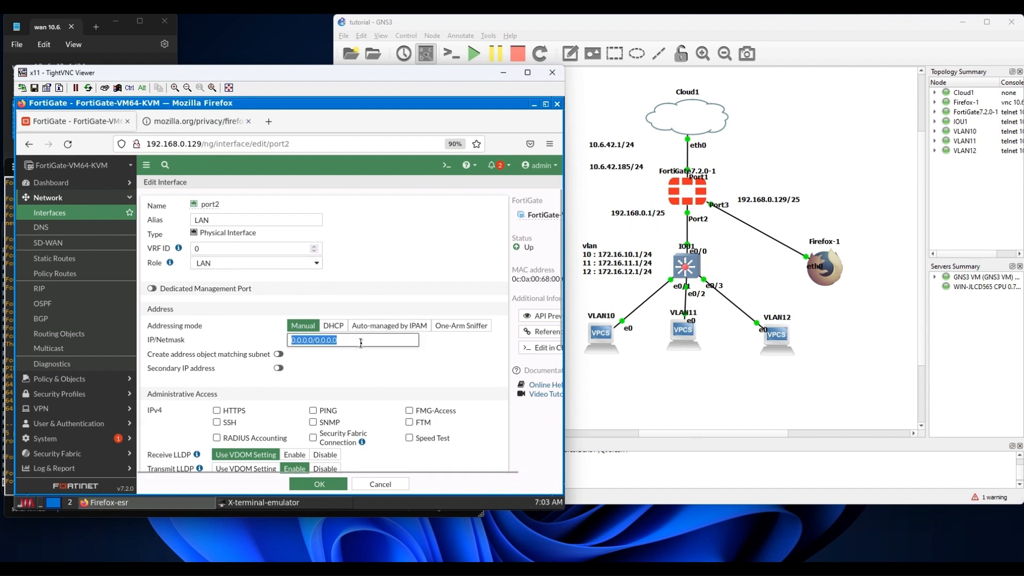
type("192.168.")
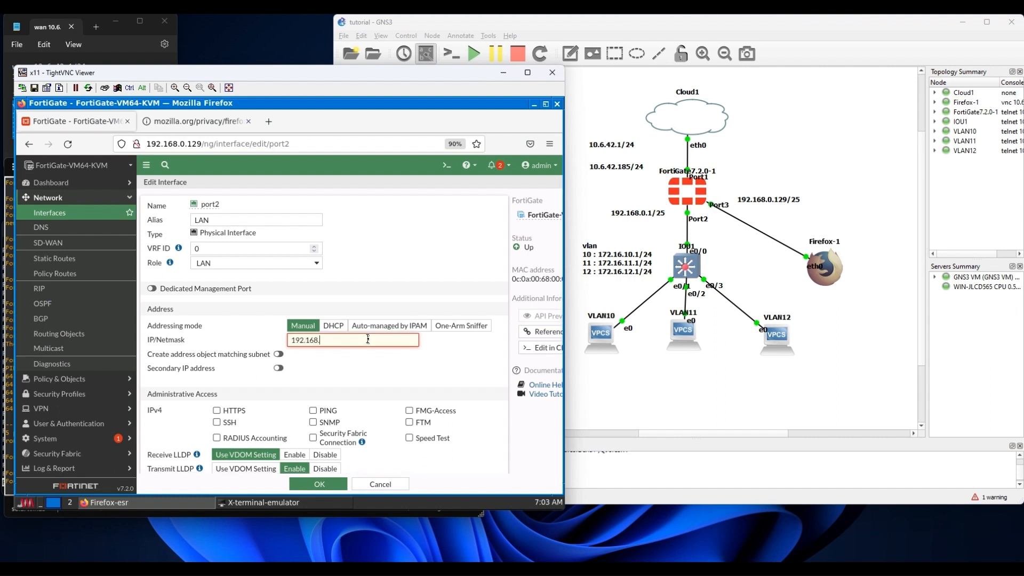
type("0.1/25")
left_click(314, 411)
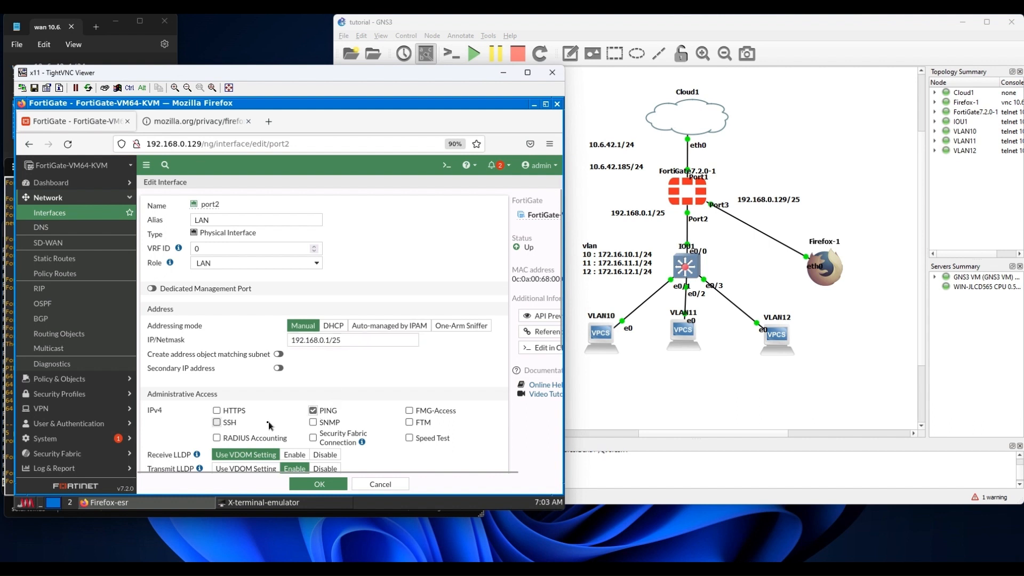
left_click(217, 423)
left_click(216, 409)
Enable port2's DHCP server with the address range 192.168.0.11-192.168.0.126 and save the interface.
scroll(382, 411, "down", 3)
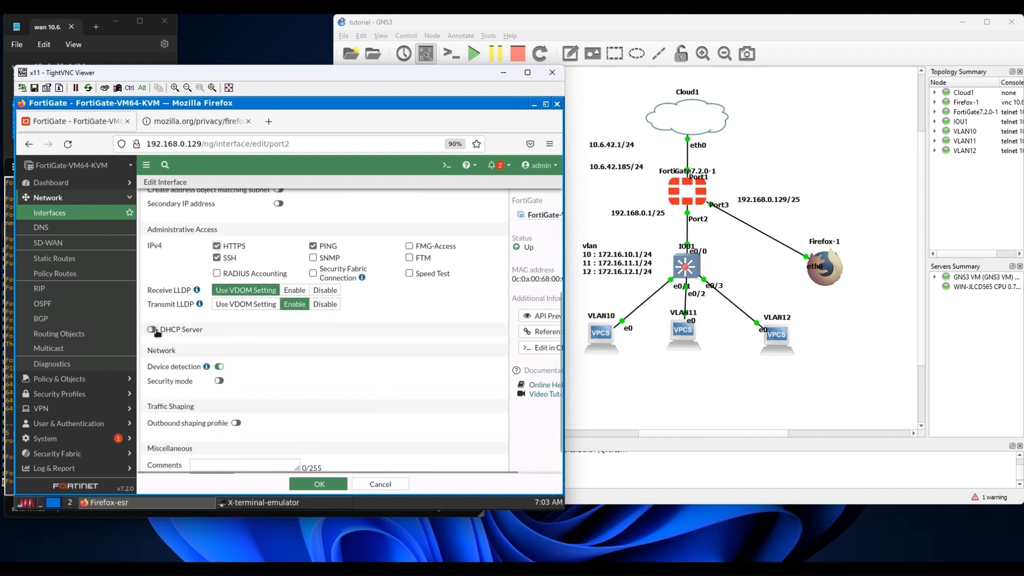
left_click(154, 329)
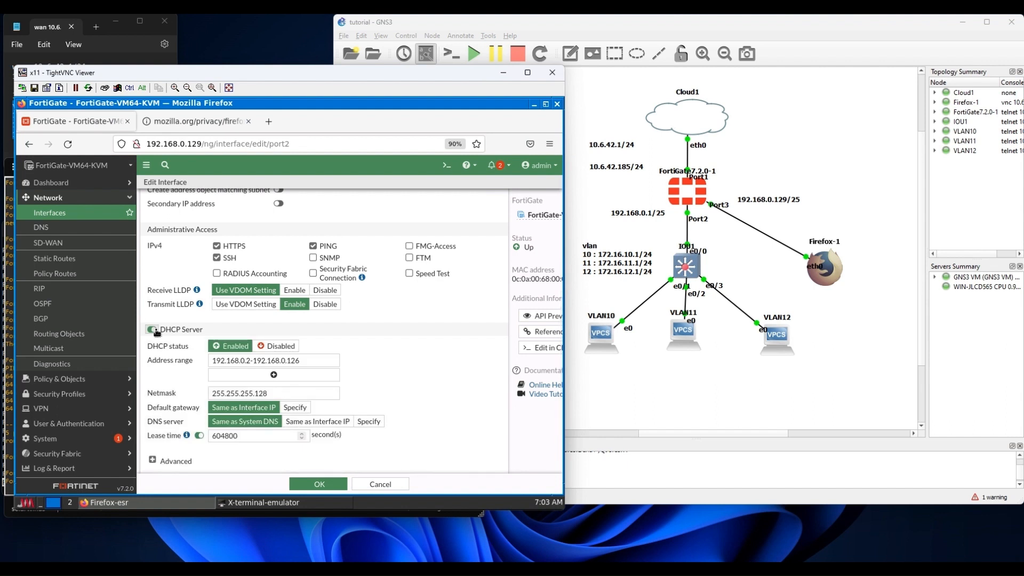
left_click(250, 360)
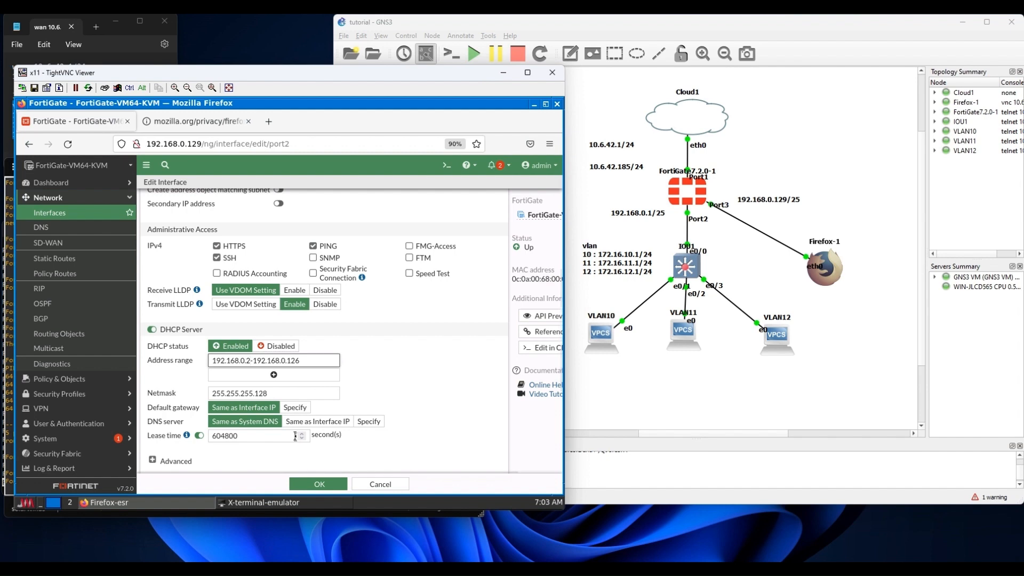
key("BackSpace")
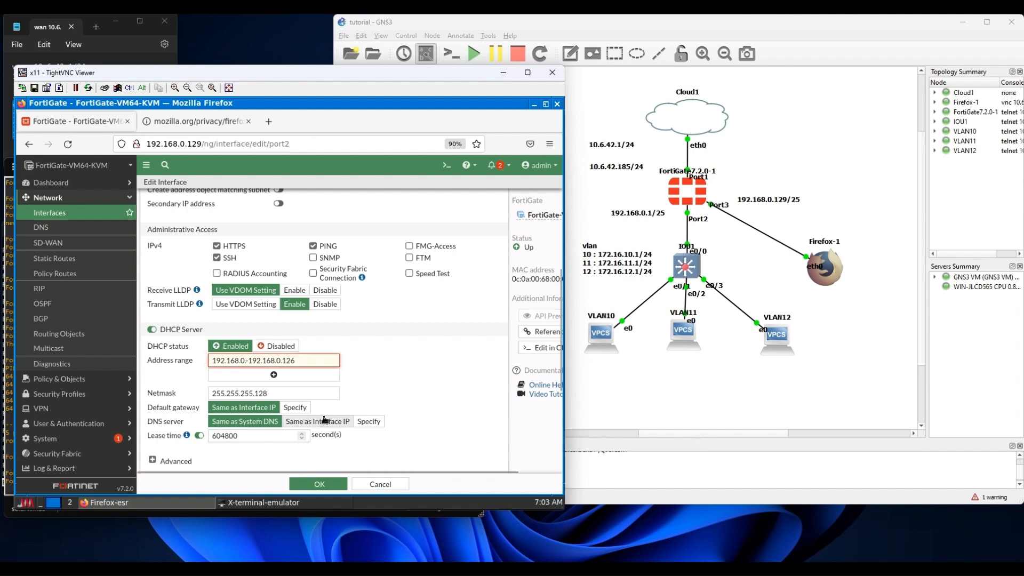
type("11")
left_click(400, 374)
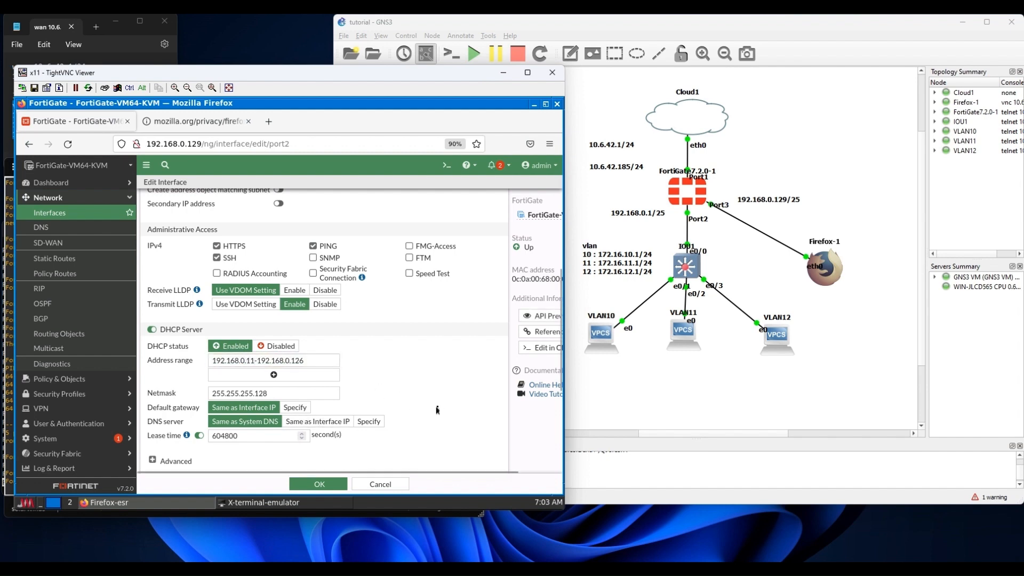
scroll(438, 410, "down", 4)
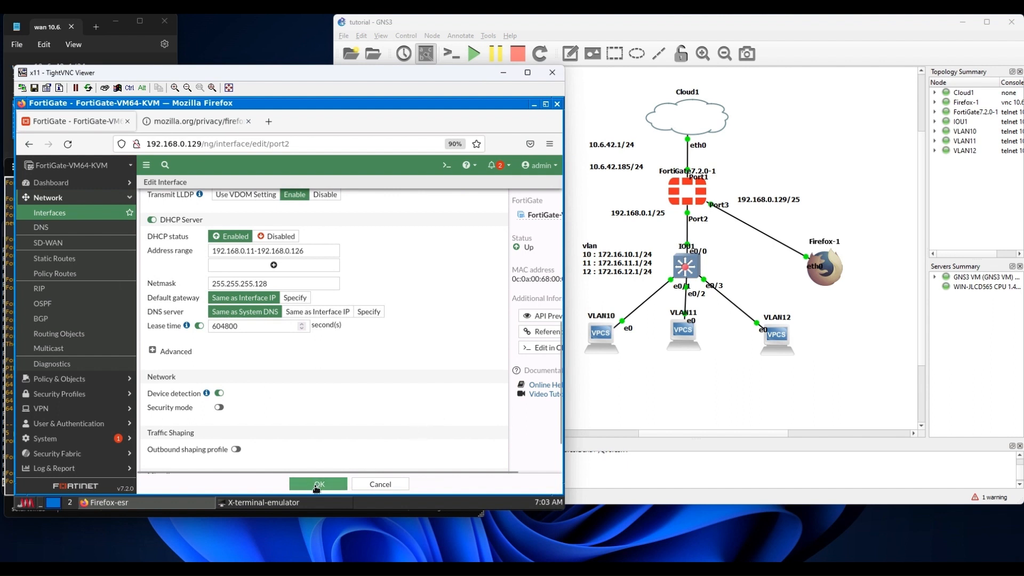
left_click(342, 479)
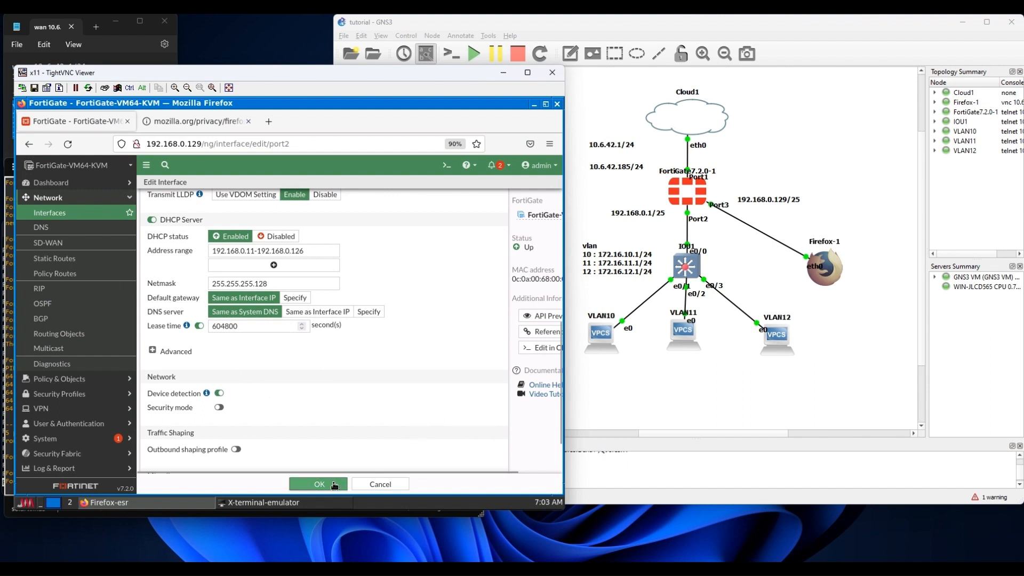
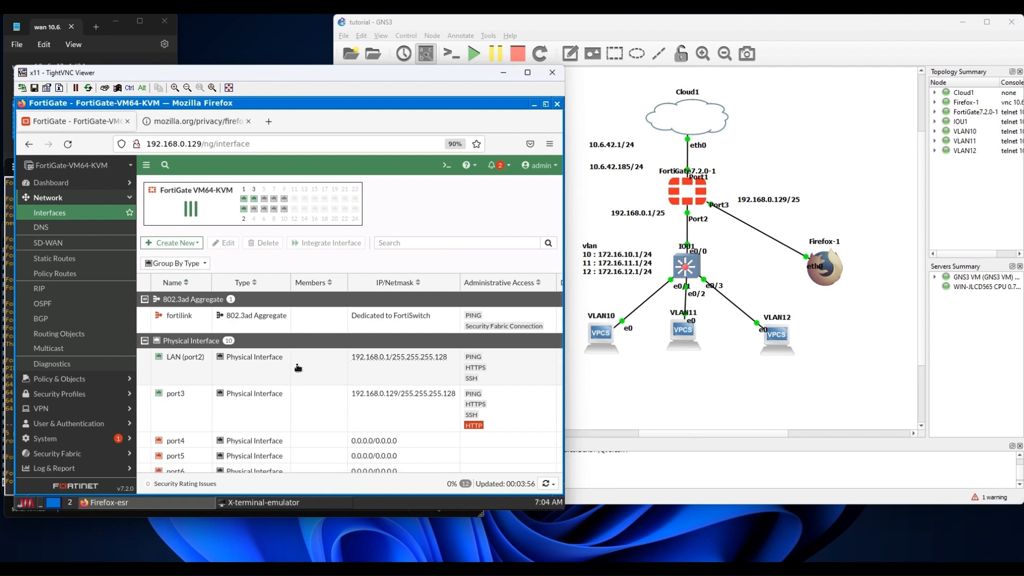
Create a new VLAN interface named VLAN10 with alias IT on LAN (port2), using VLAN ID 10.
left_click(172, 243)
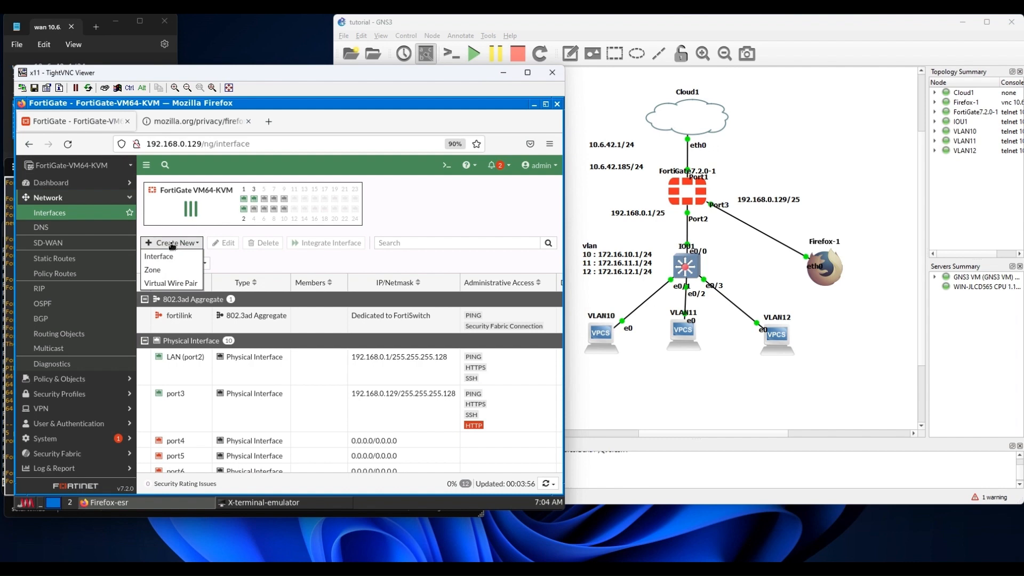
left_click(171, 257)
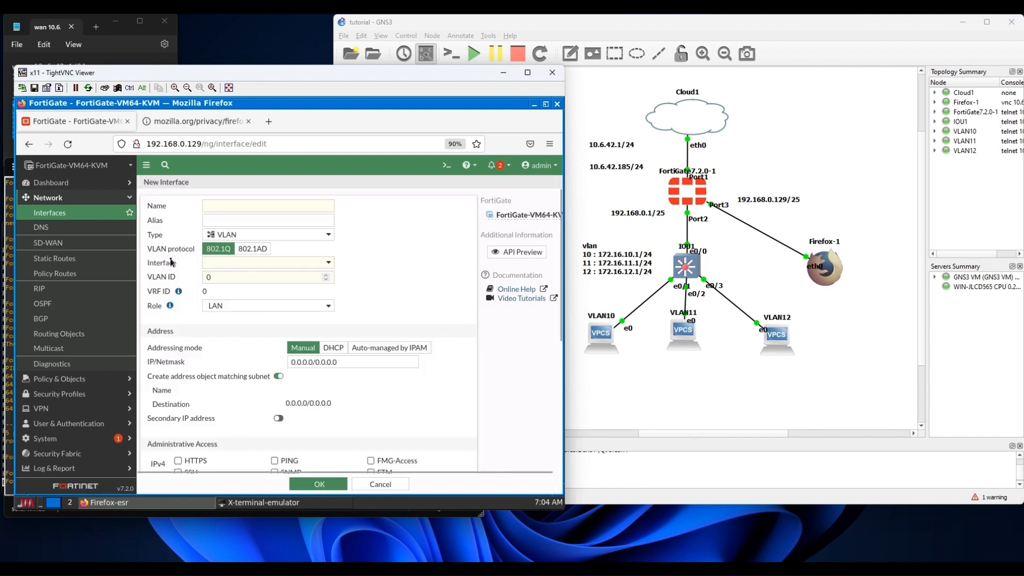
left_click(233, 205)
type("VLAN10")
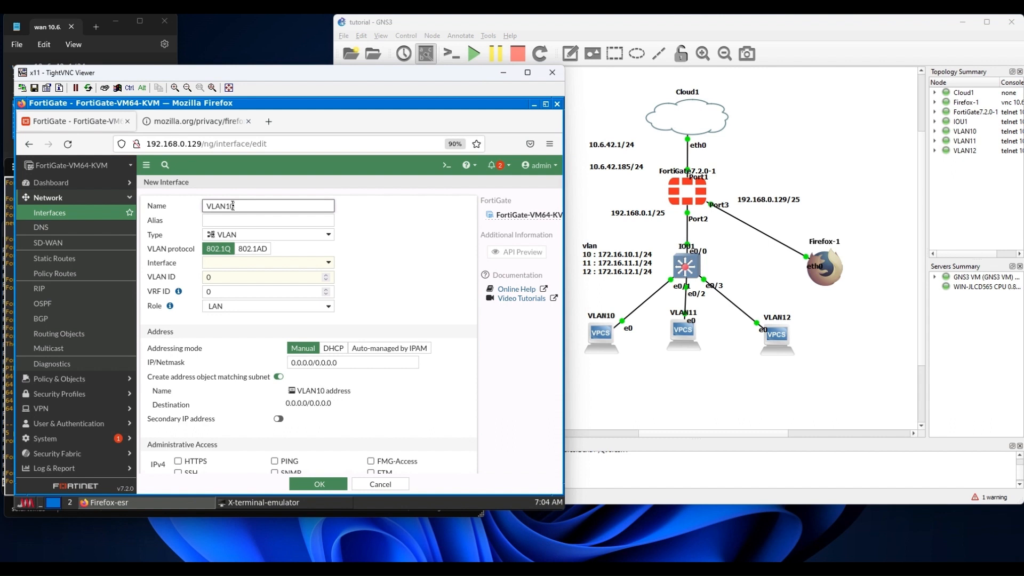
key("Tab")
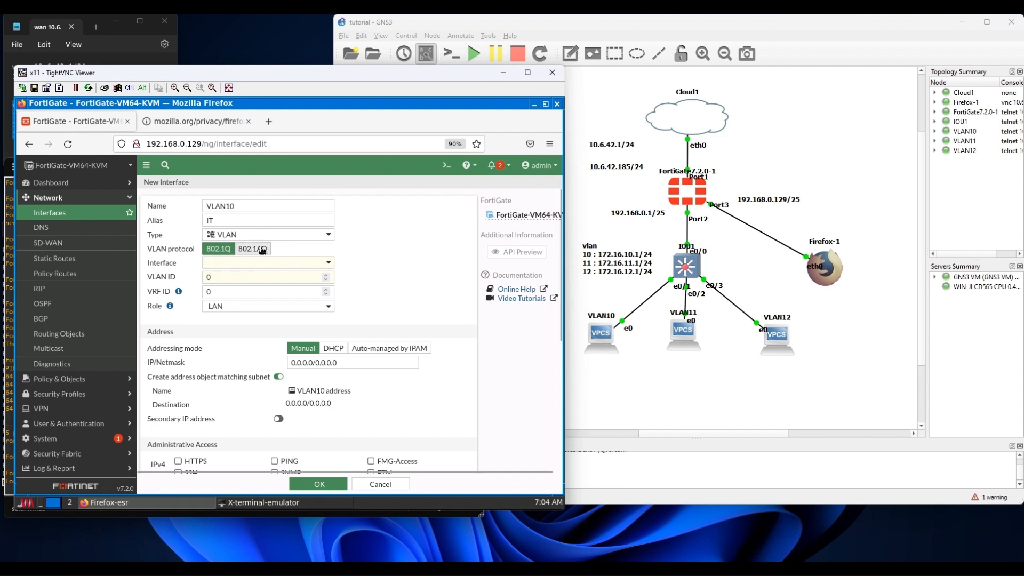
left_click(260, 264)
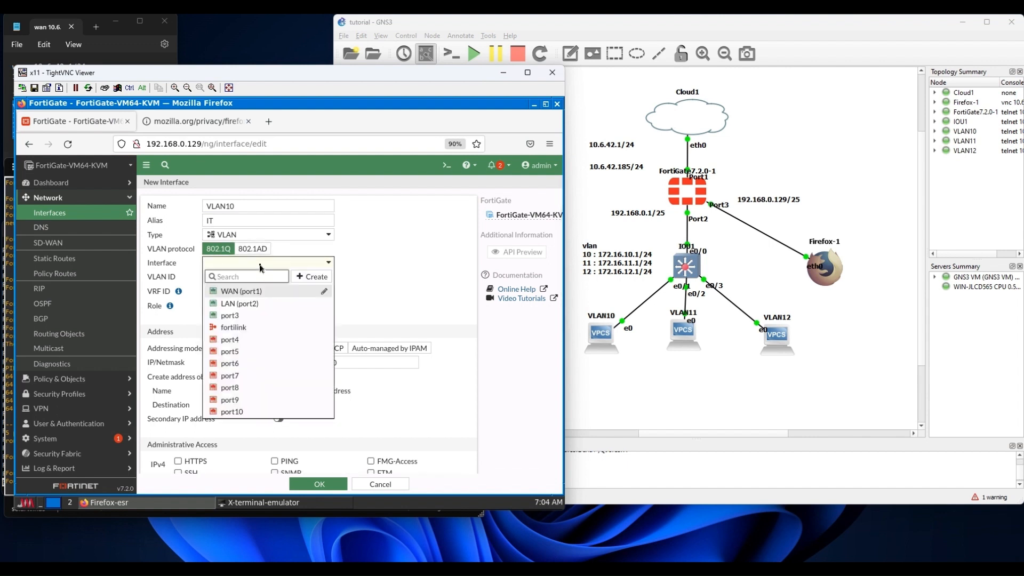
left_click(253, 307)
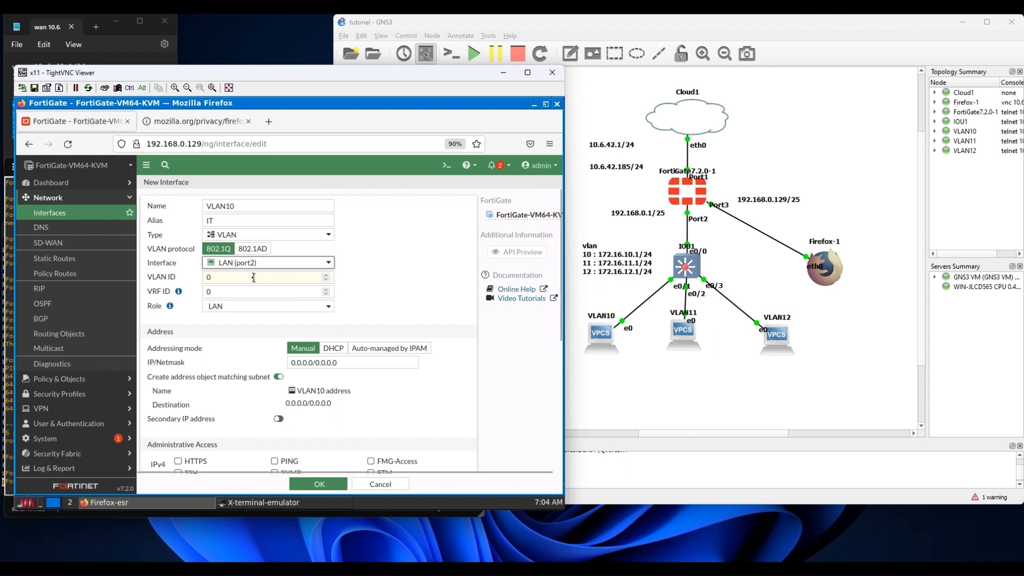
double_click(213, 281)
type("1")
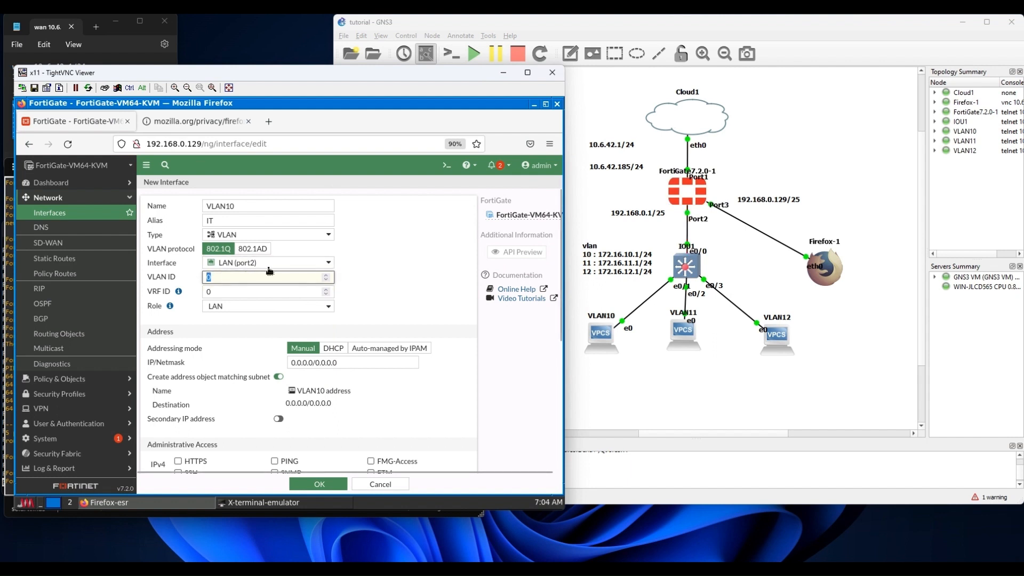
type("0")
Set VLAN10's IP/Netmask to 172.16.10.1/24 and allow PING, HTTPS and SSH administrative access over IPv4.
left_click(349, 362)
type("17")
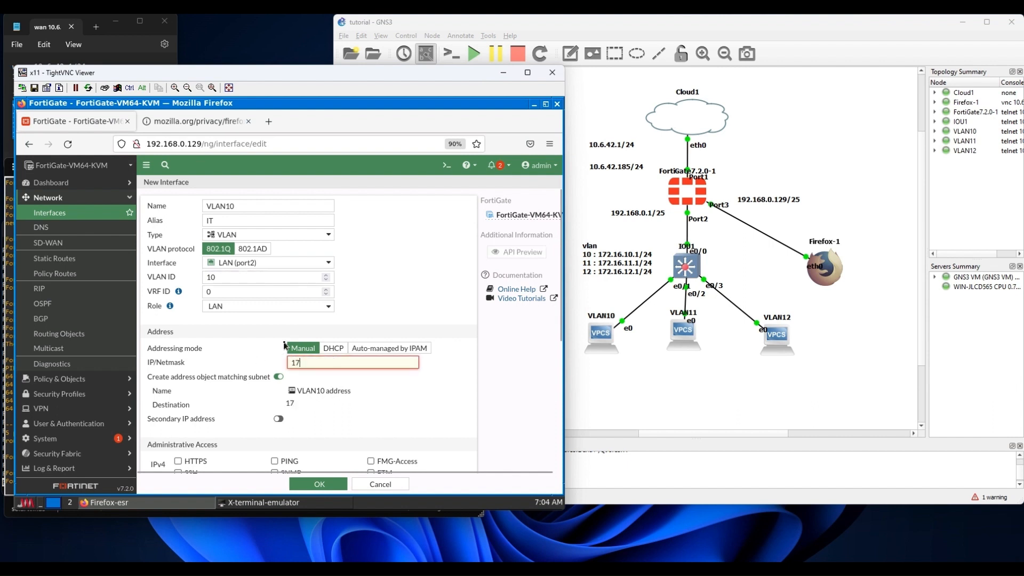
type("2.16.10.")
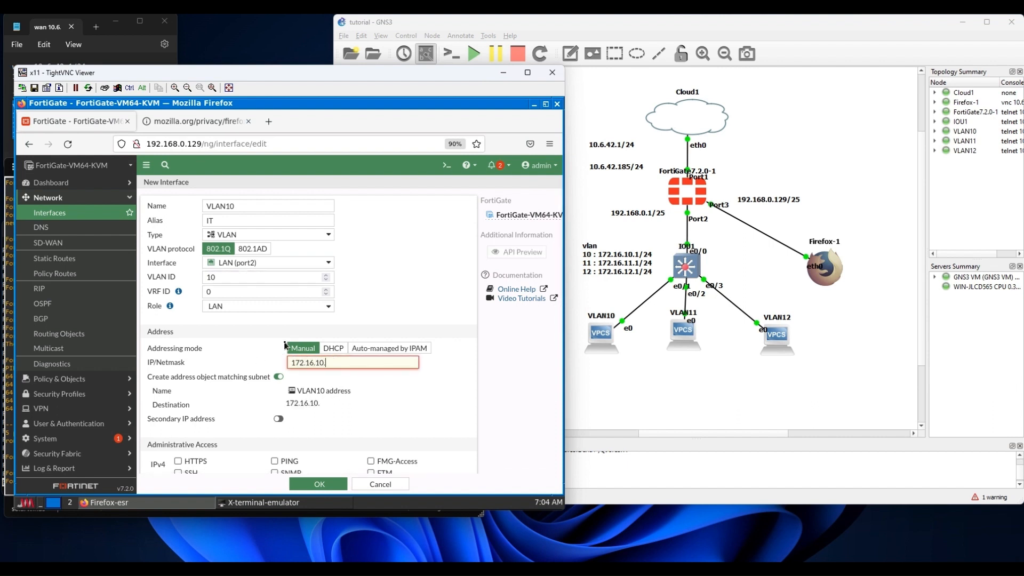
type("1/24")
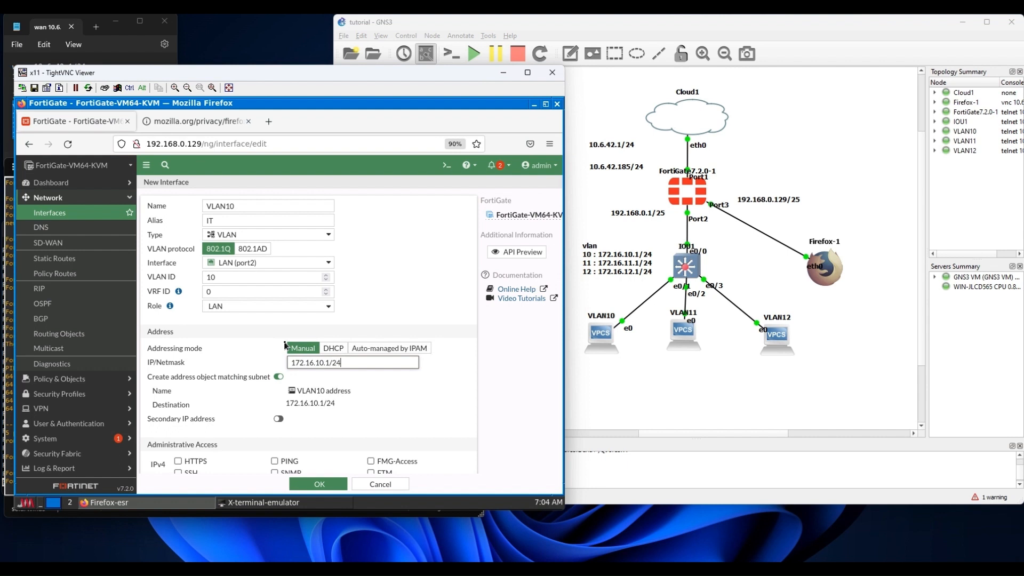
scroll(284, 409, "down", 2)
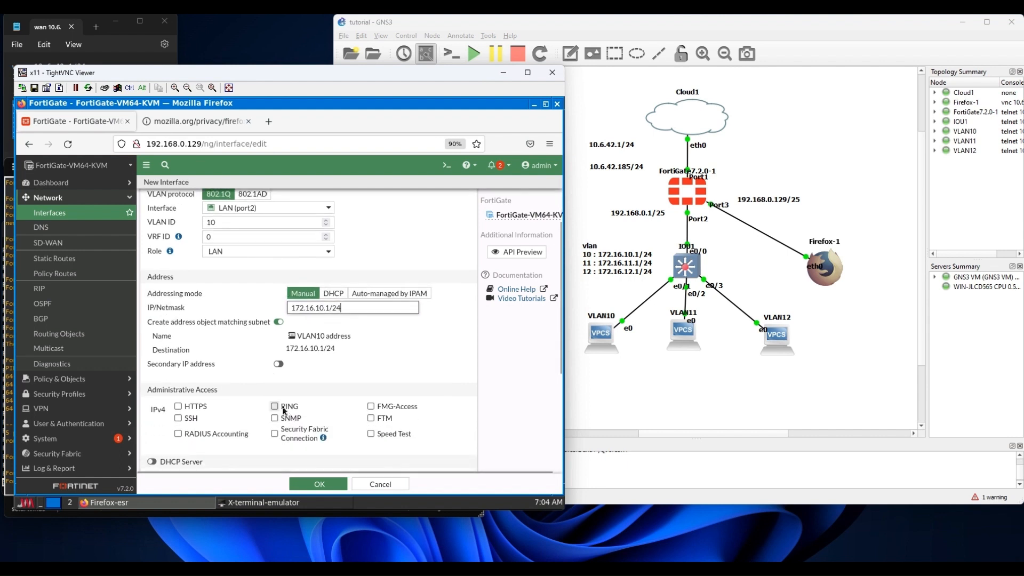
left_click(275, 406)
left_click(178, 406)
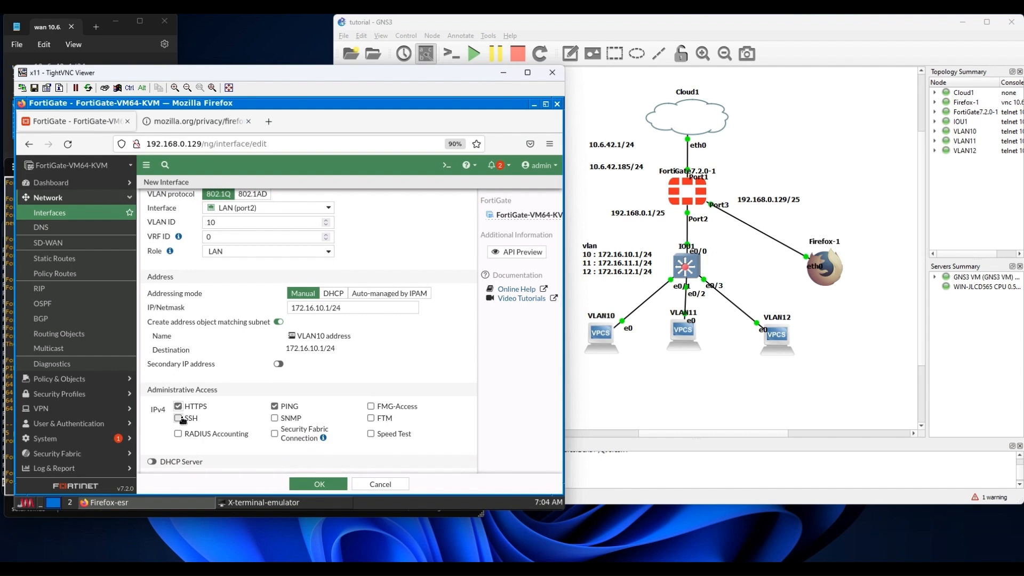
left_click(179, 418)
Enable VLAN10's DHCP server with the proposed address range, save the interface and expand LAN (port2) in the interface list.
scroll(250, 393, "down", 4)
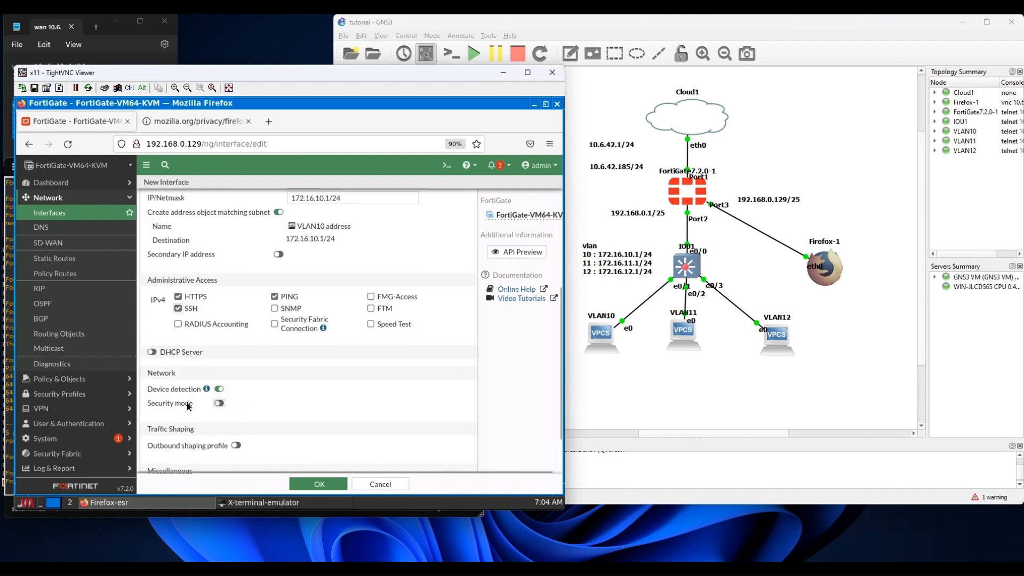
left_click(152, 351)
left_click(249, 383)
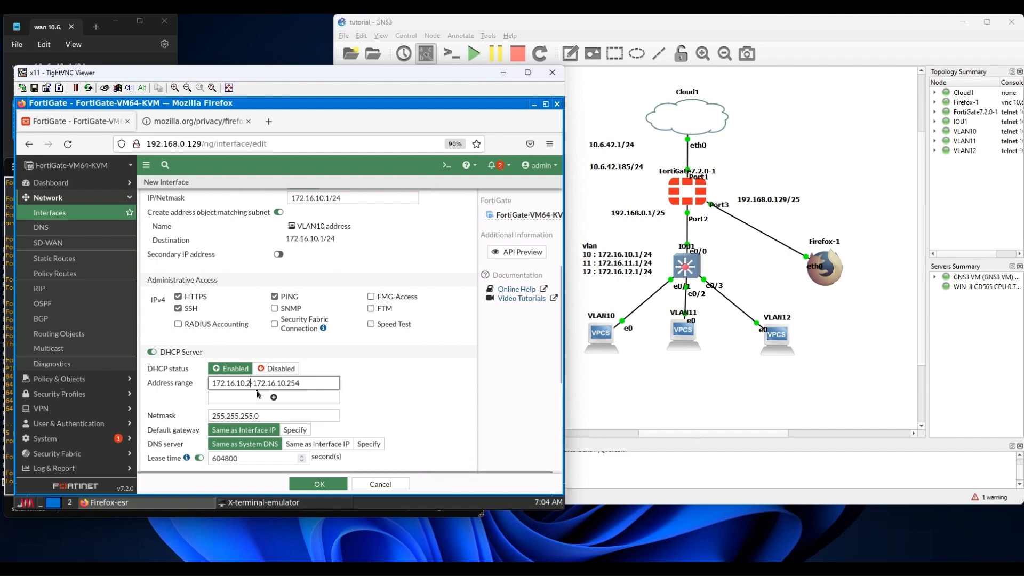
scroll(339, 460, "down", 4)
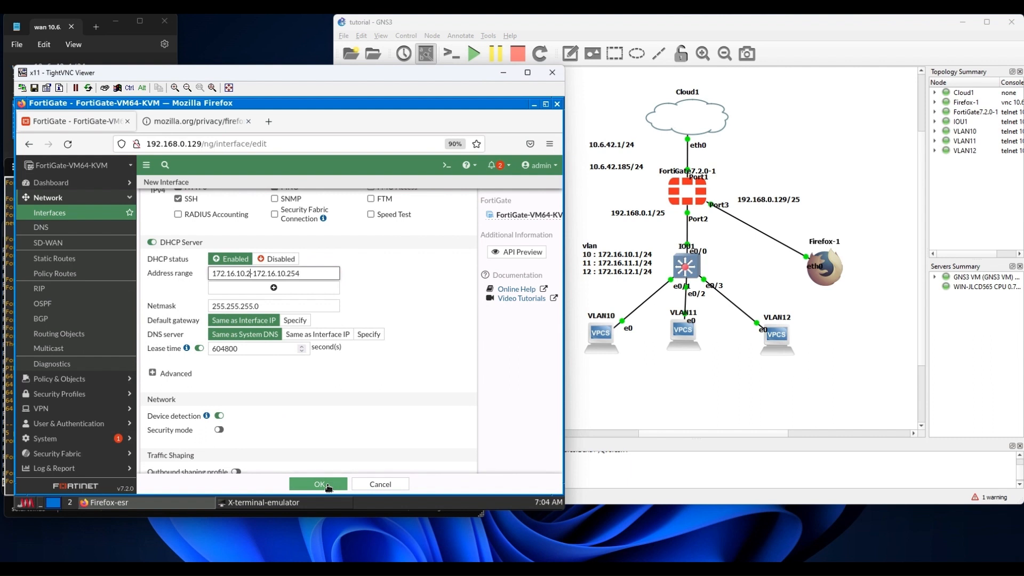
left_click(327, 485)
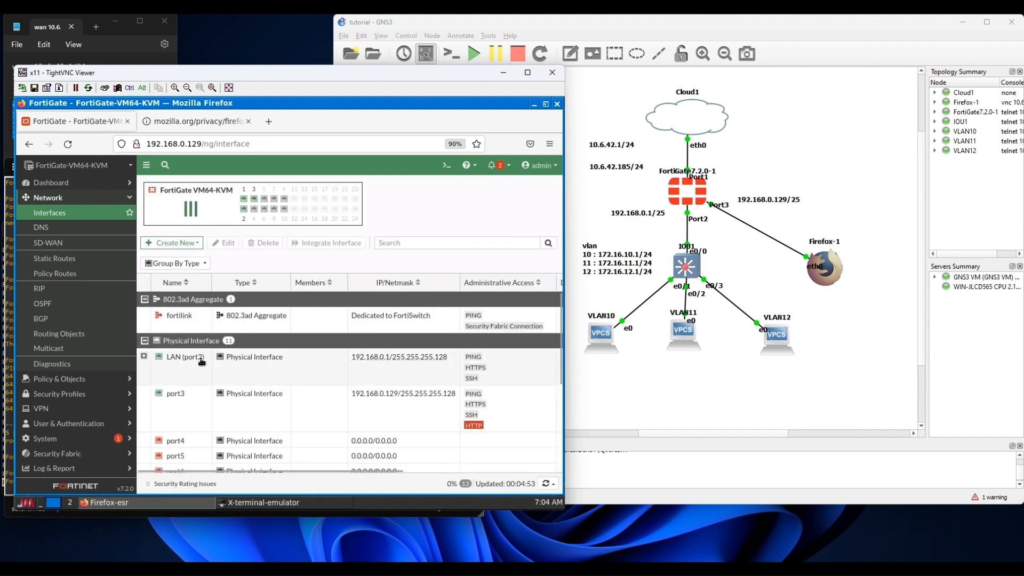
left_click(144, 357)
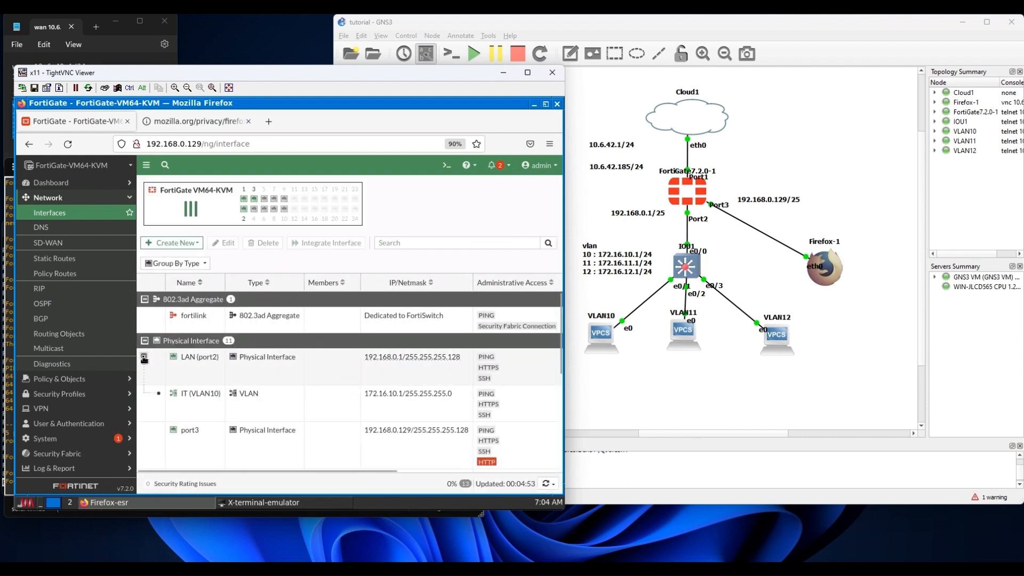
Create a new VLAN interface named VLAN11 with alias HR on LAN (port2), using VLAN ID 11.
left_click(170, 243)
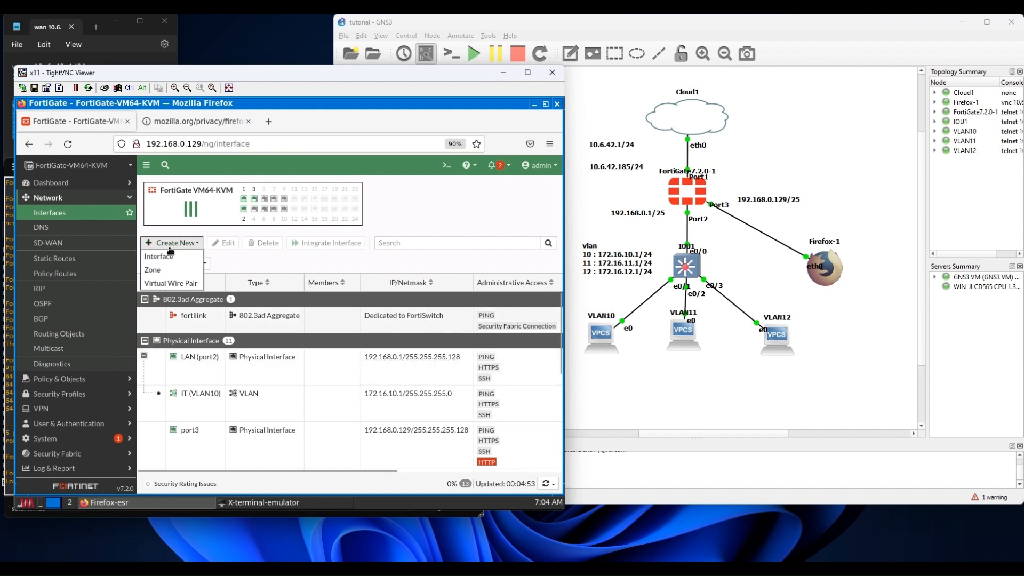
left_click(159, 257)
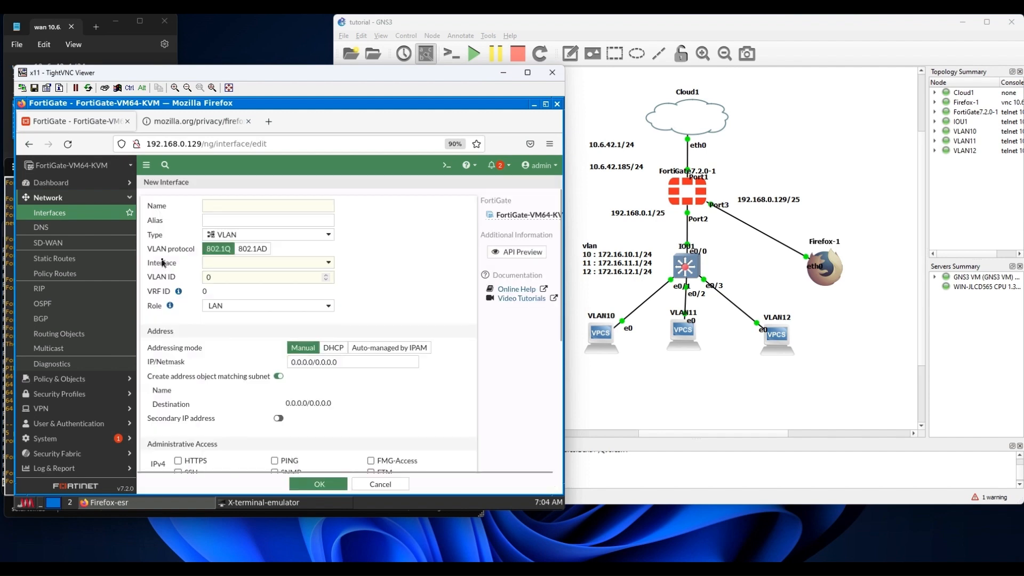
left_click(240, 208)
type("VLAN11")
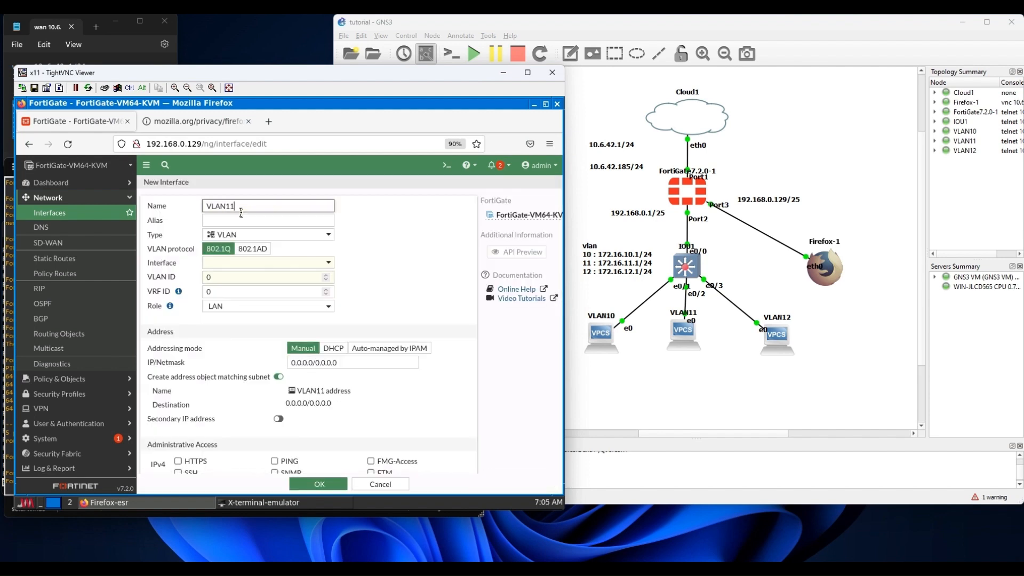
left_click(238, 218)
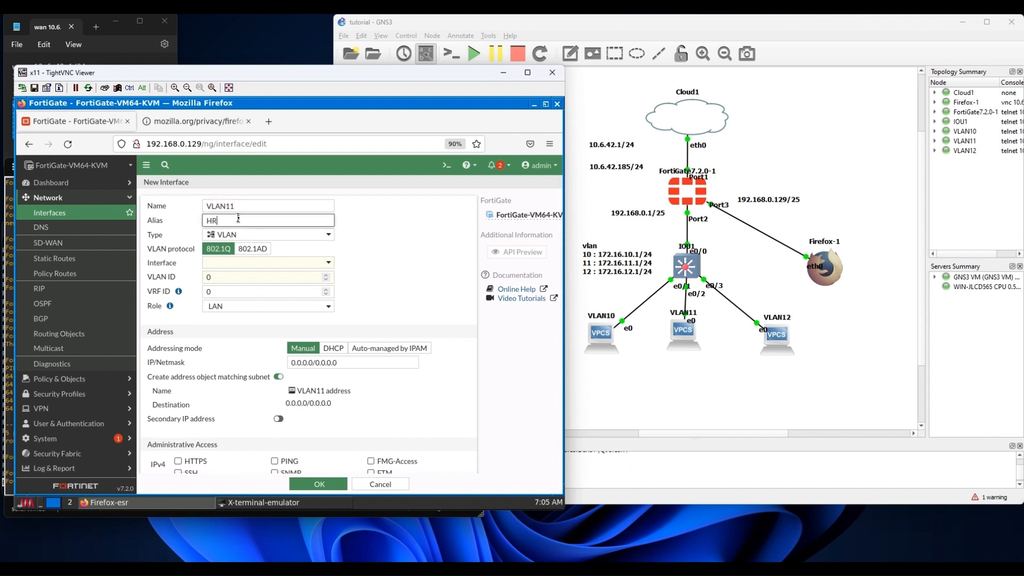
left_click(245, 263)
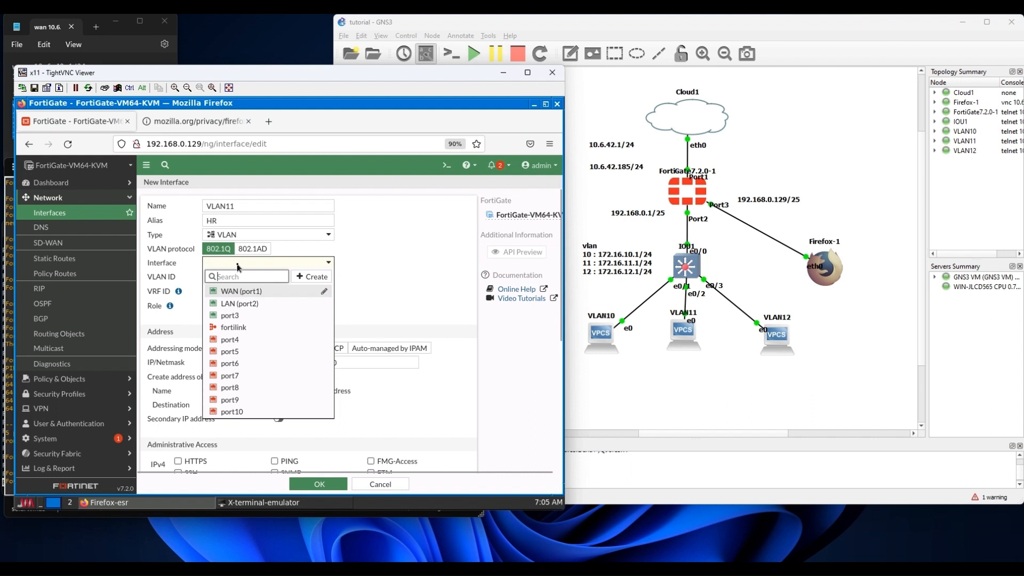
left_click(245, 304)
left_click(217, 278)
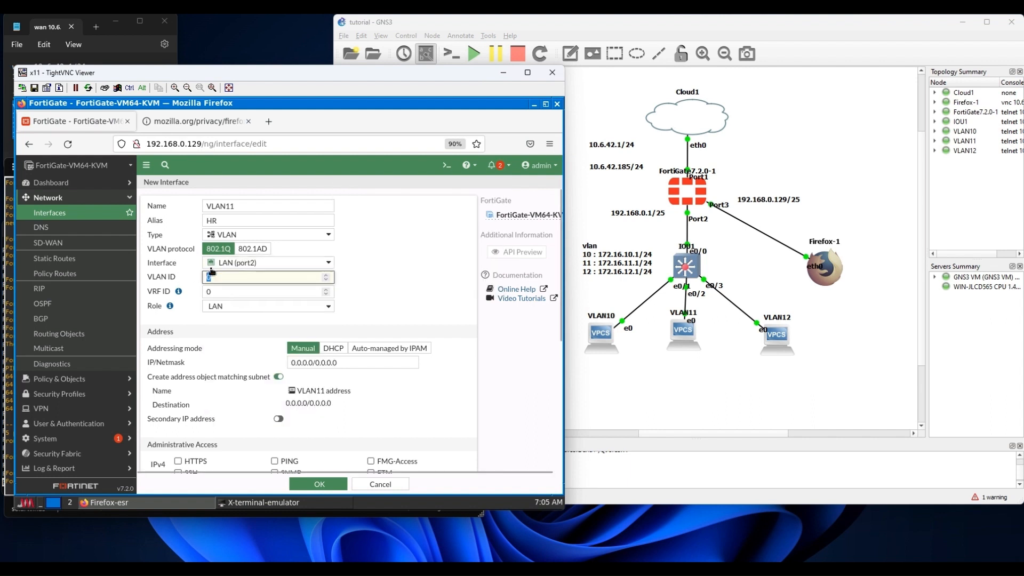
type("11")
Set VLAN11's IP/Netmask to 172.16.11.1/24 and allow PING, HTTPS and SSH administrative access over IPv4.
left_click(350, 363)
key("ctrl+a")
type("172.")
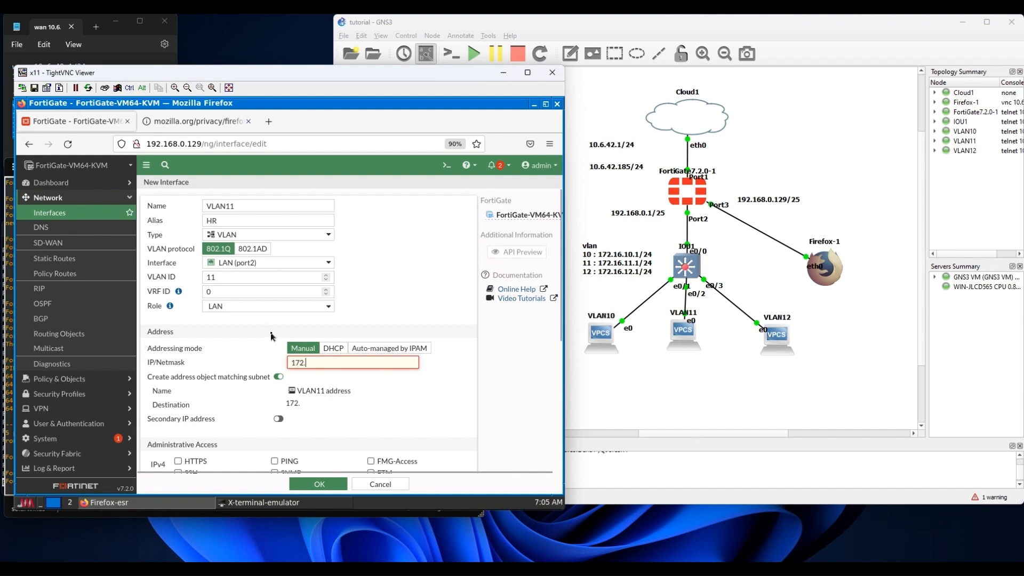
type("16.11.")
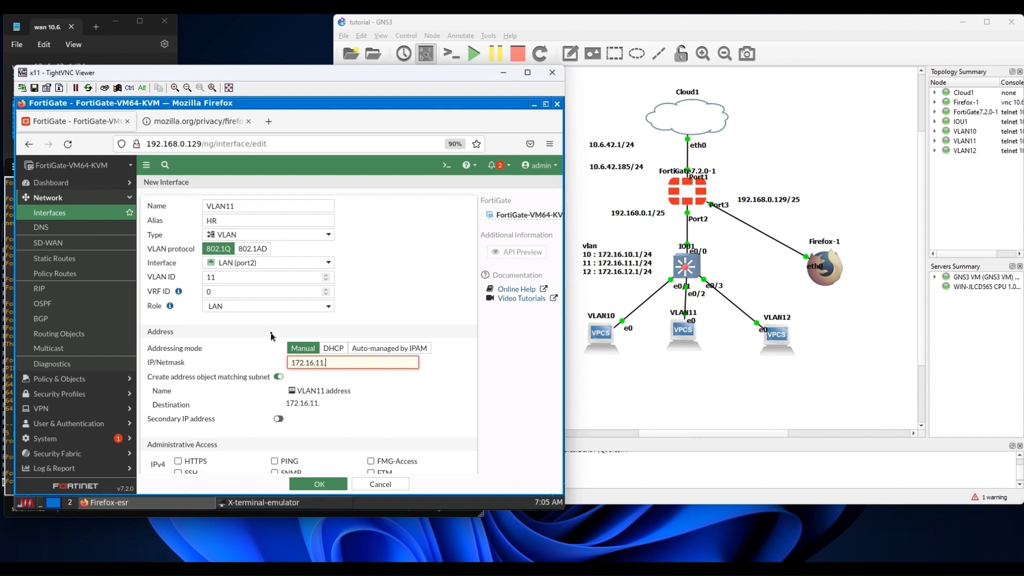
type("1/24")
scroll(323, 358, "down", 2)
scroll(323, 358, "down", 2)
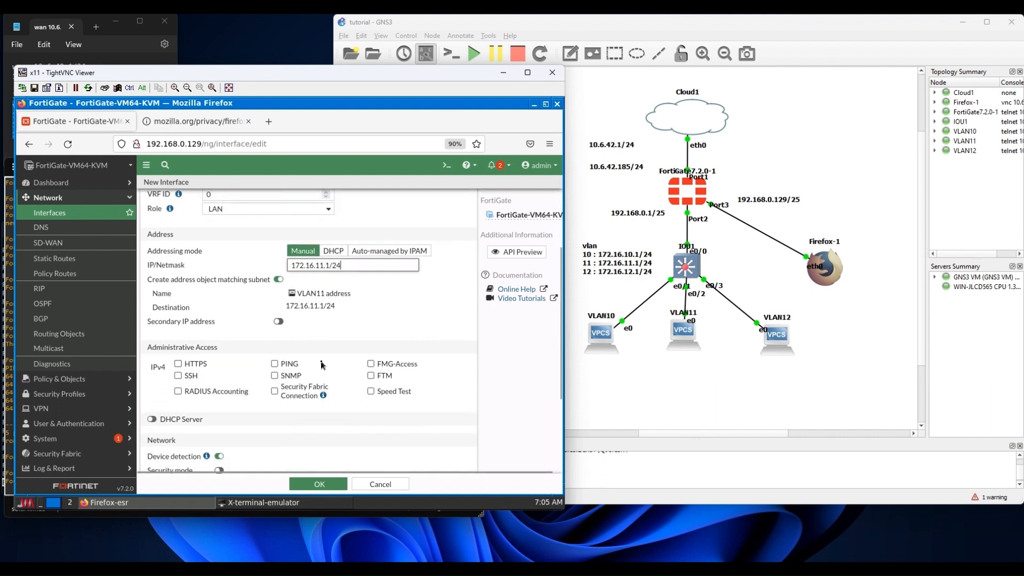
left_click(274, 351)
left_click(195, 353)
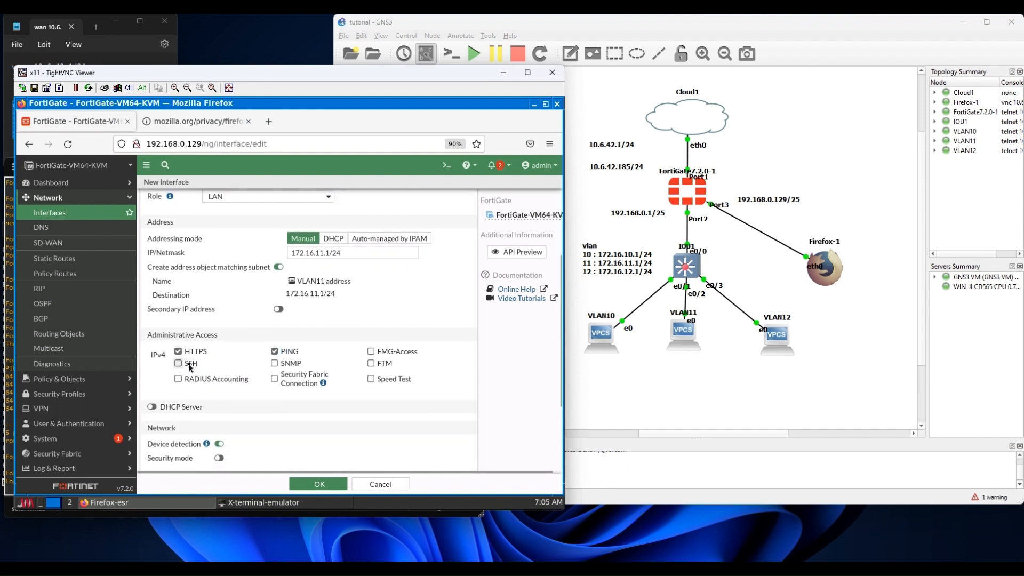
left_click(178, 363)
Enable VLAN11's DHCP server with the proposed address range, save the interface and expand LAN (port2) in the interface list.
scroll(171, 368, "down", 2)
left_click(152, 352)
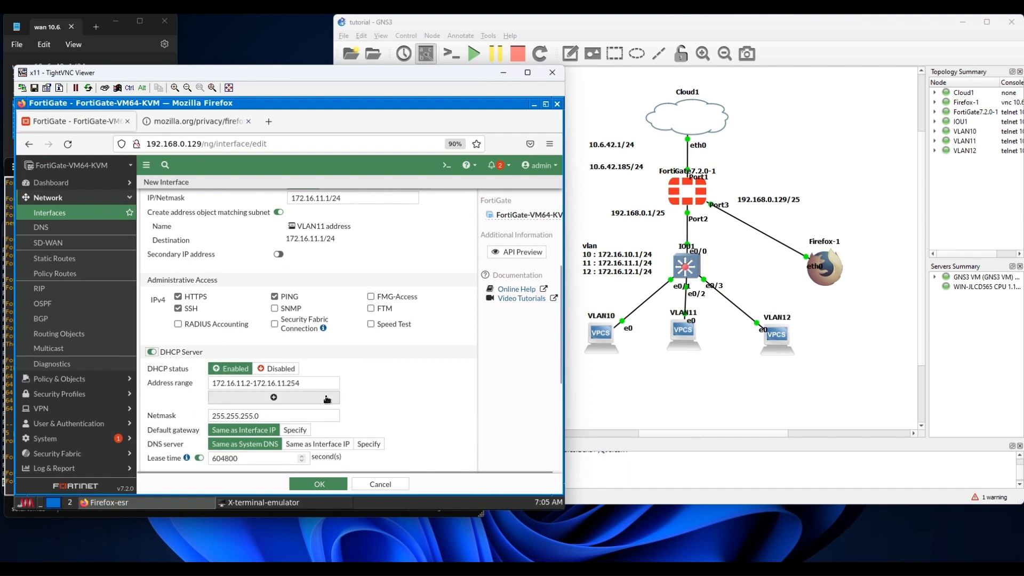
scroll(327, 399, "down", 2)
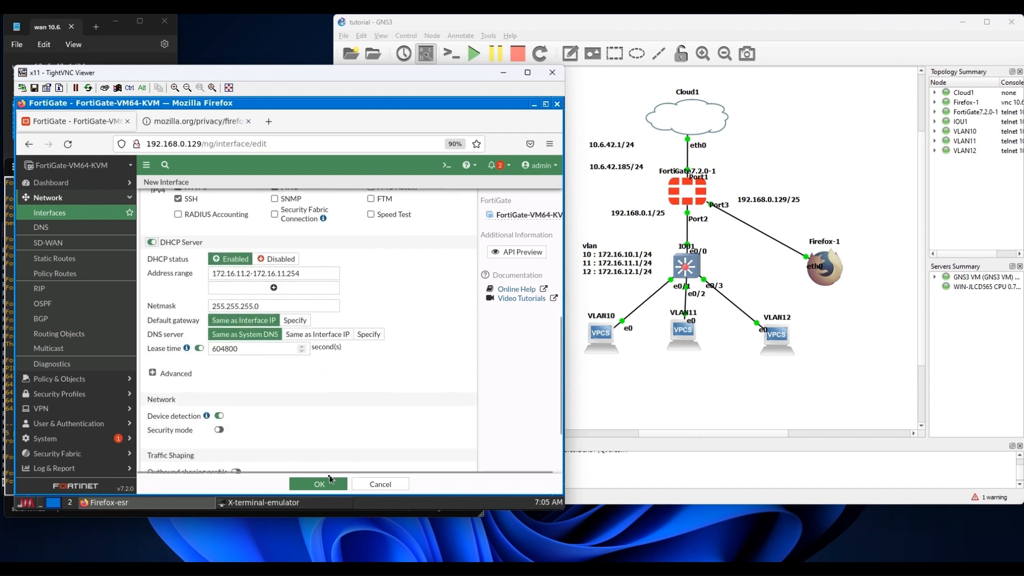
left_click(327, 483)
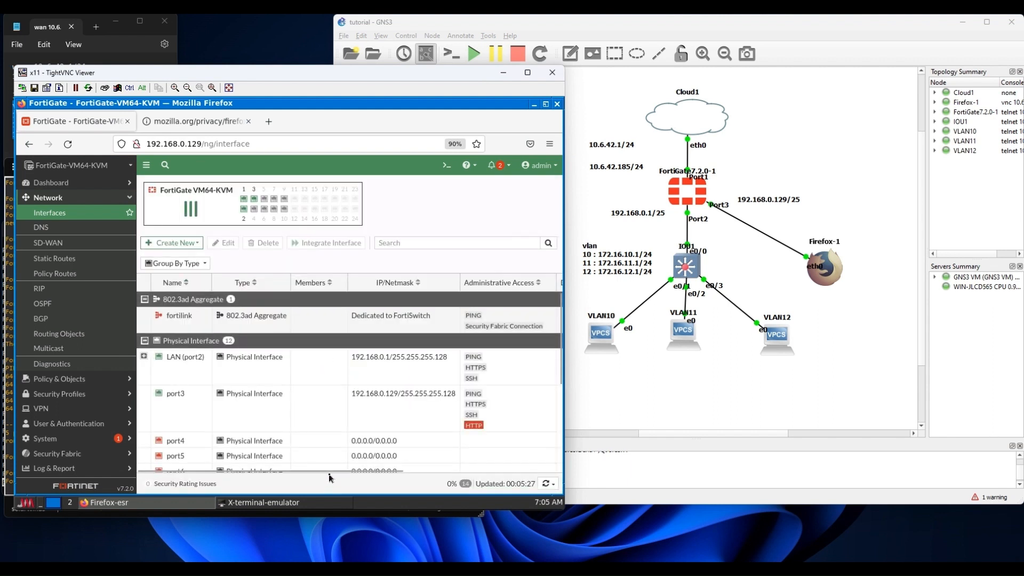
left_click(144, 356)
scroll(336, 401, "down", 2)
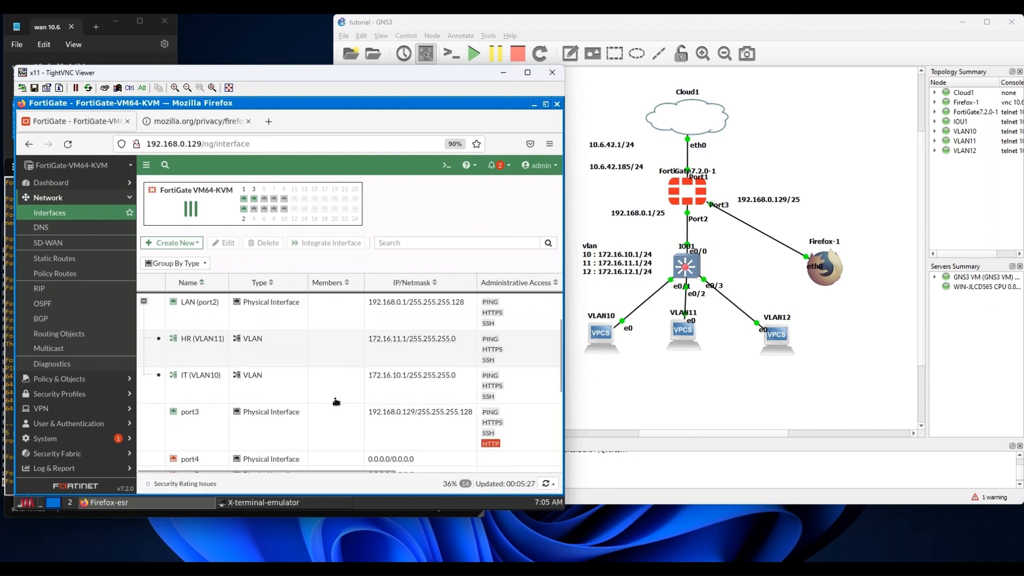
Create a new VLAN interface named VLAN12 with alias ADMIN on LAN (port2), using VLAN ID 12.
left_click(172, 243)
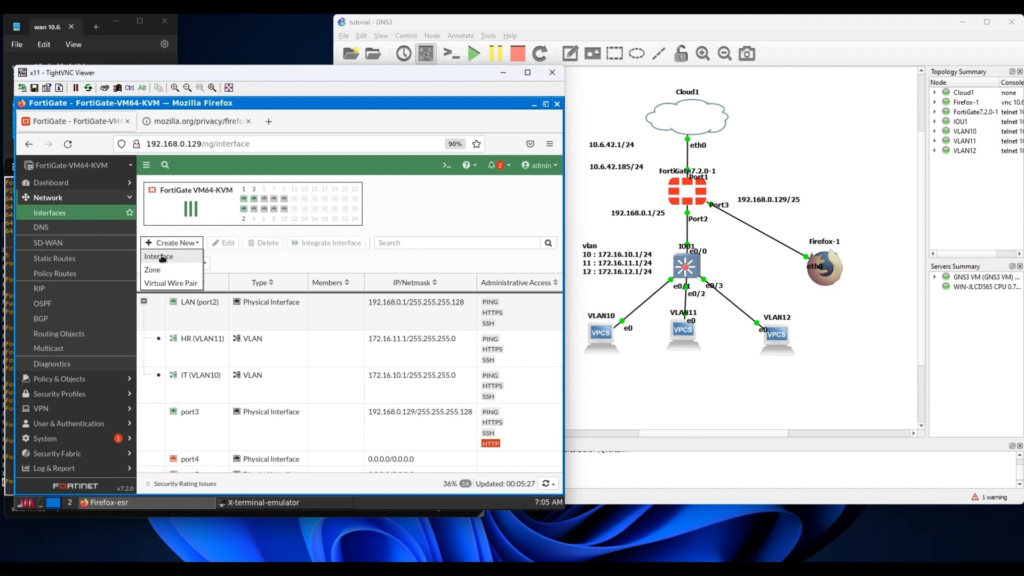
left_click(160, 257)
left_click(269, 208)
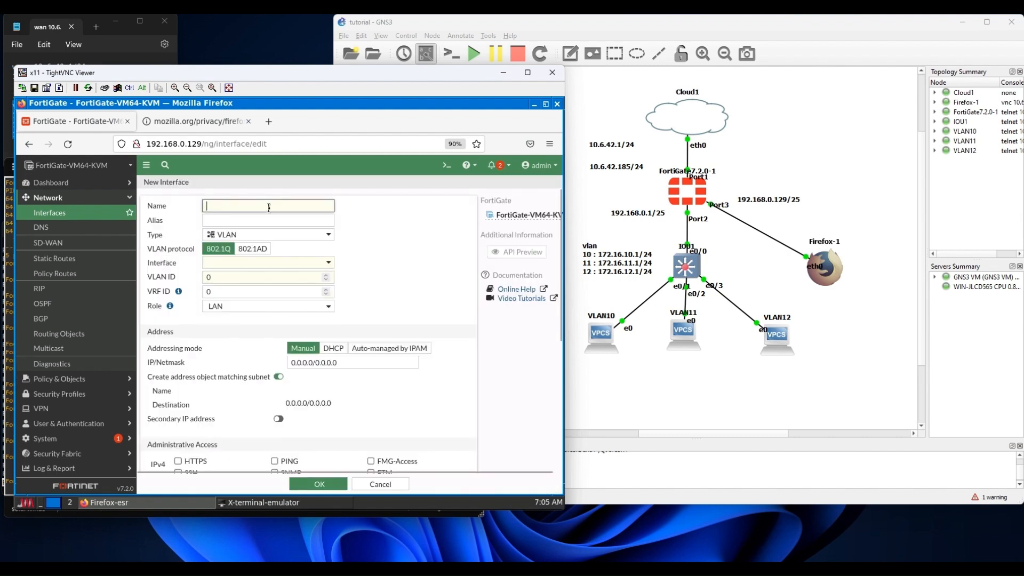
type("VLAN")
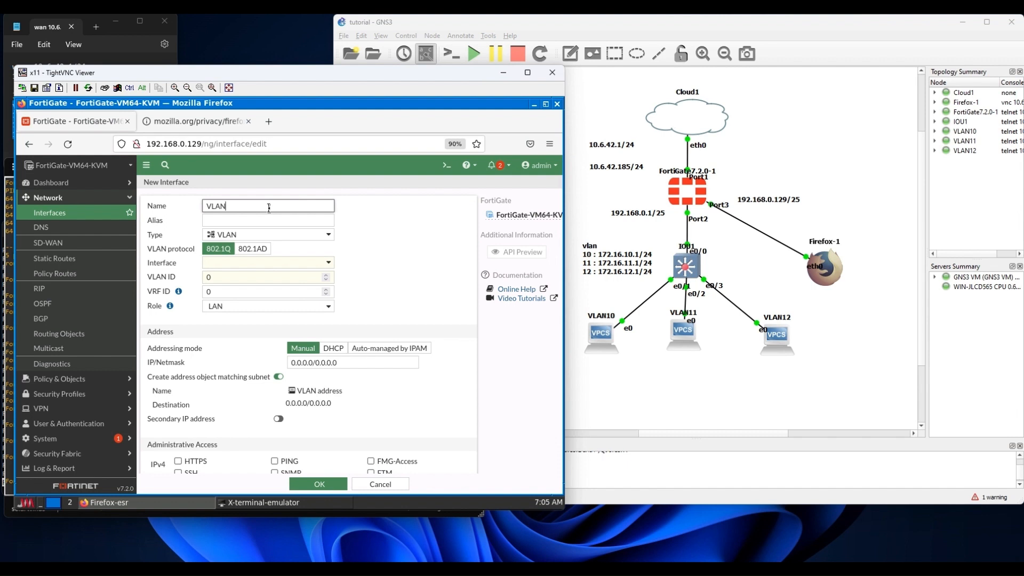
type("12")
key("Tab")
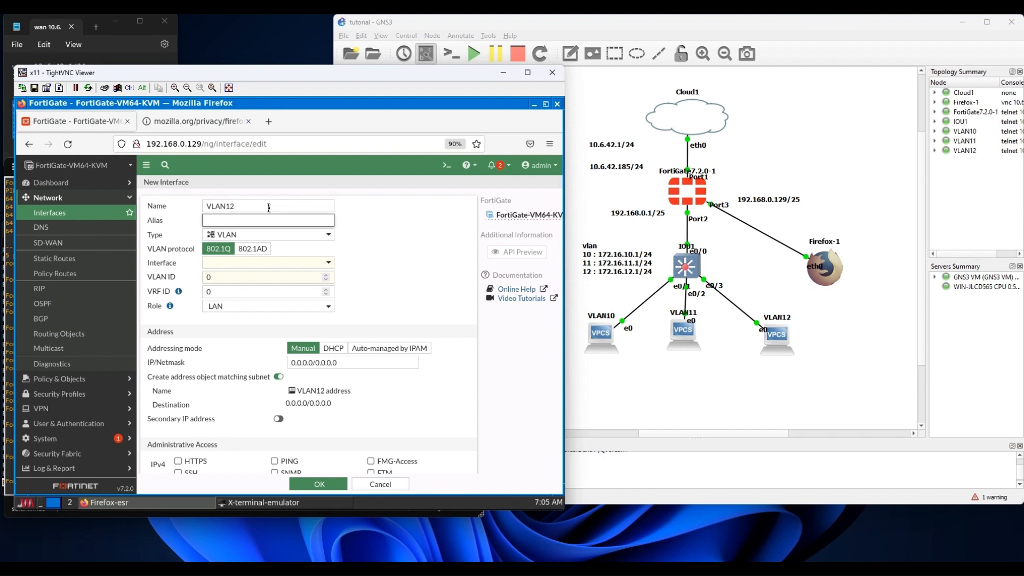
type("ADMIN")
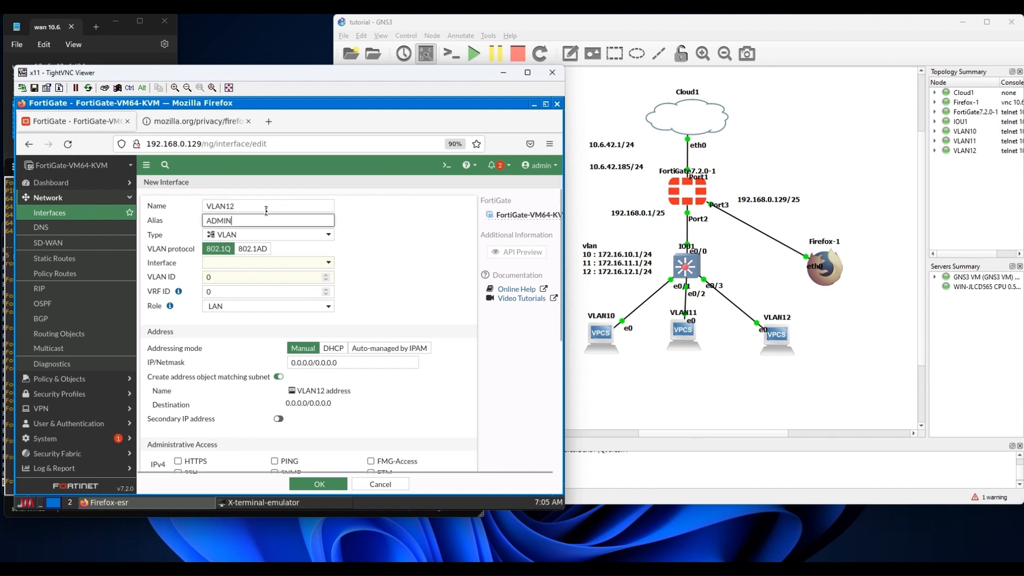
left_click(252, 263)
left_click(239, 303)
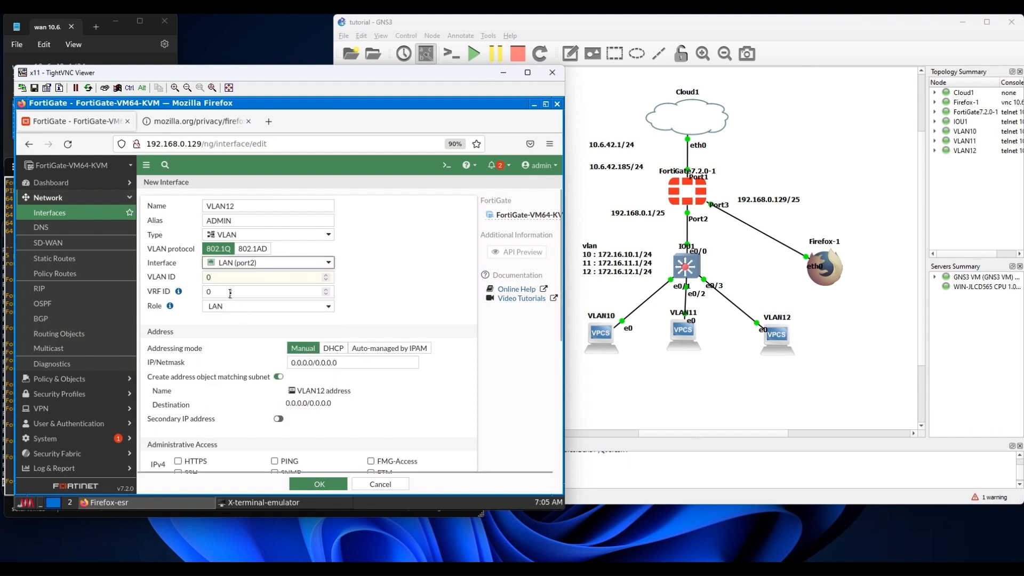
double_click(260, 277)
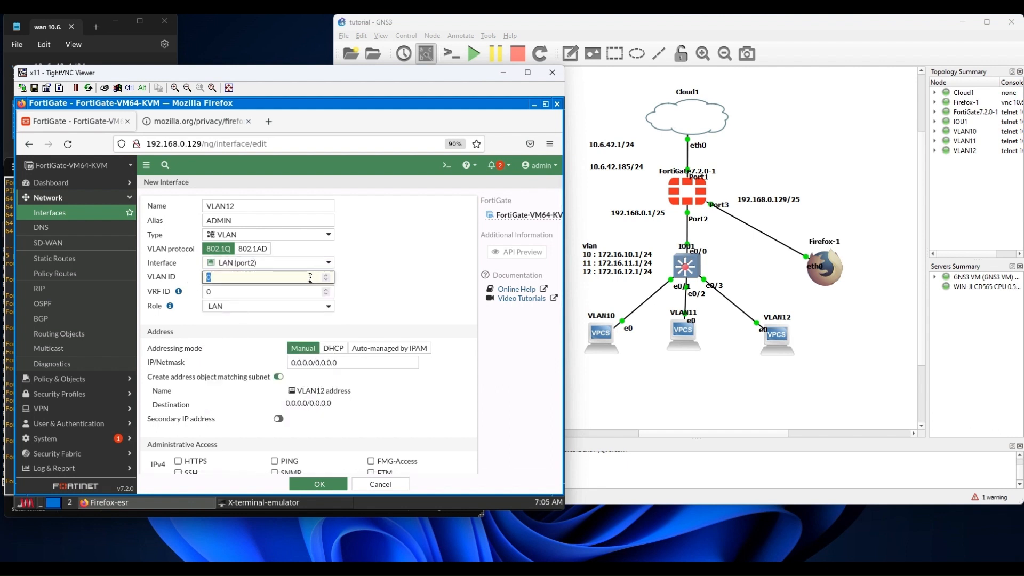
type("12")
Set VLAN12's IP/Netmask to 172.16.12.1/24 and allow PING, SSH and HTTPS administrative access over IPv4.
left_click(347, 362)
key("ctrl+a")
type("17")
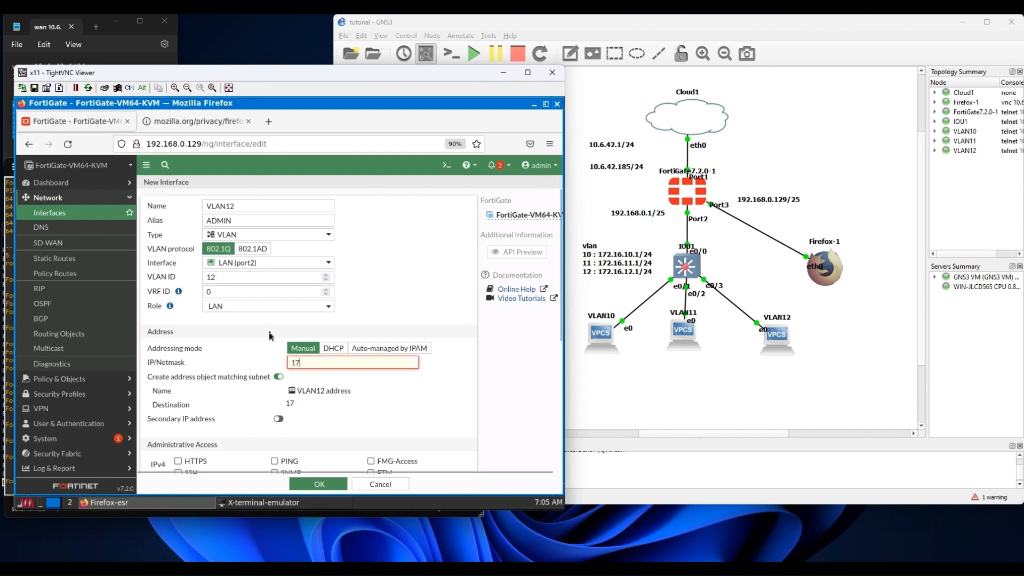
type("2.16.12.1")
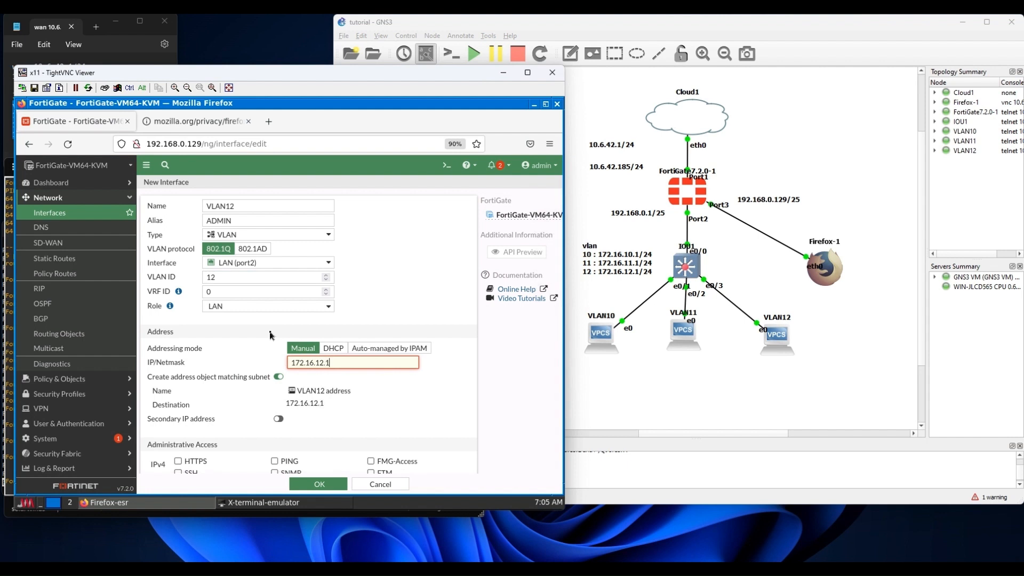
type("/24")
scroll(271, 335, "down", 2)
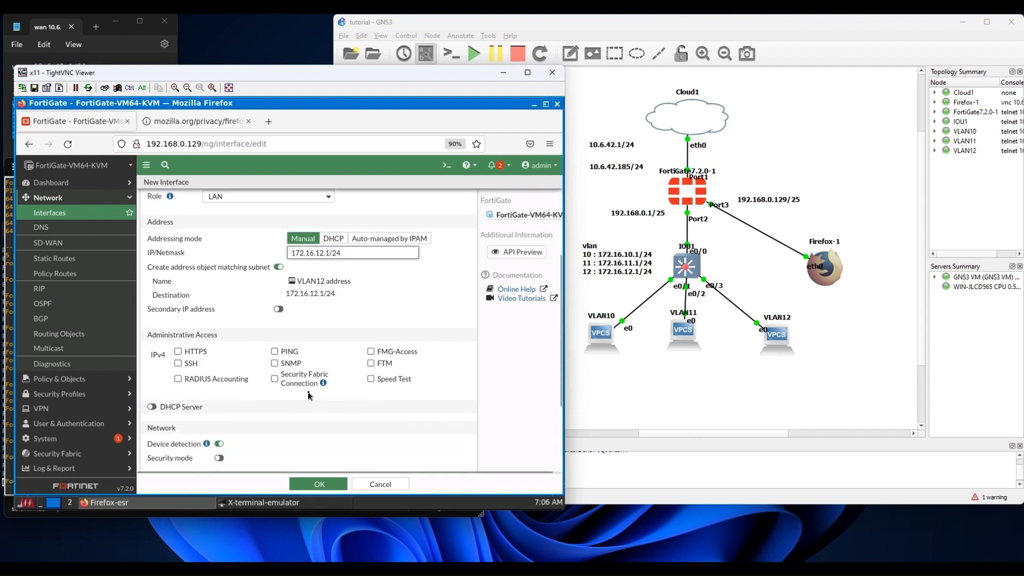
left_click(274, 351)
left_click(178, 363)
left_click(178, 351)
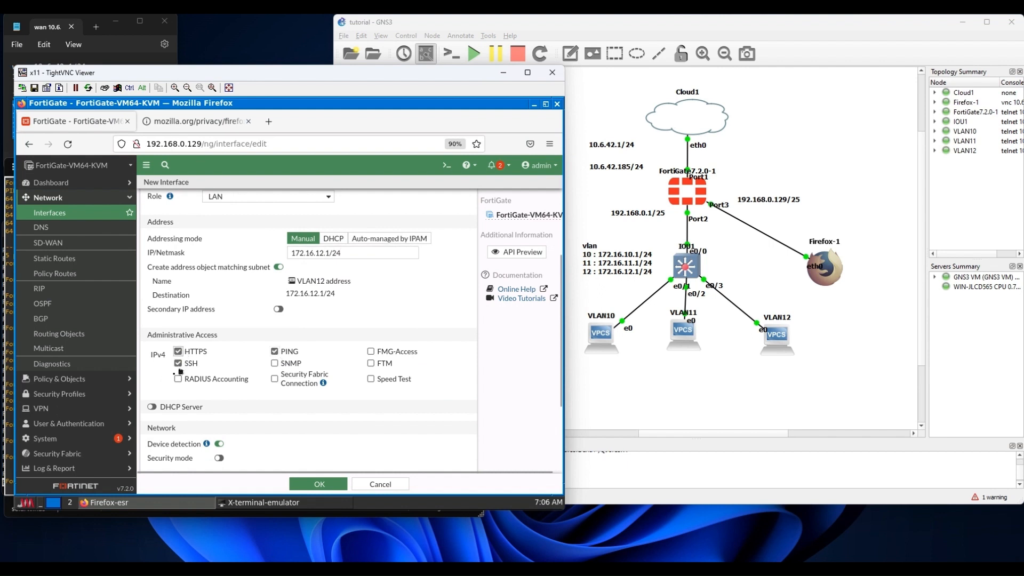
Enable VLAN12's DHCP server with the proposed address range and save the interface.
left_click(152, 406)
scroll(287, 390, "down", 2)
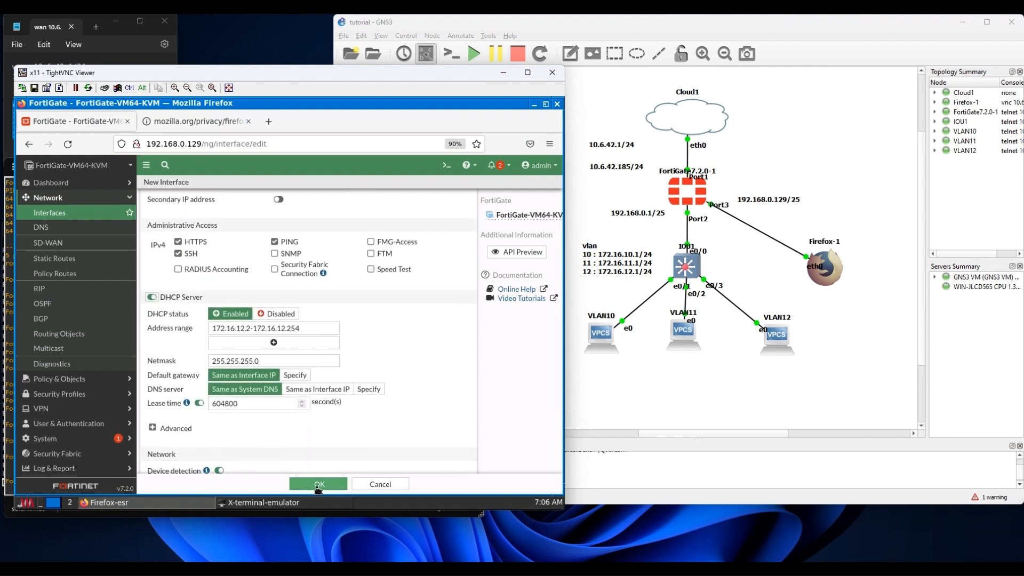
left_click(319, 484)
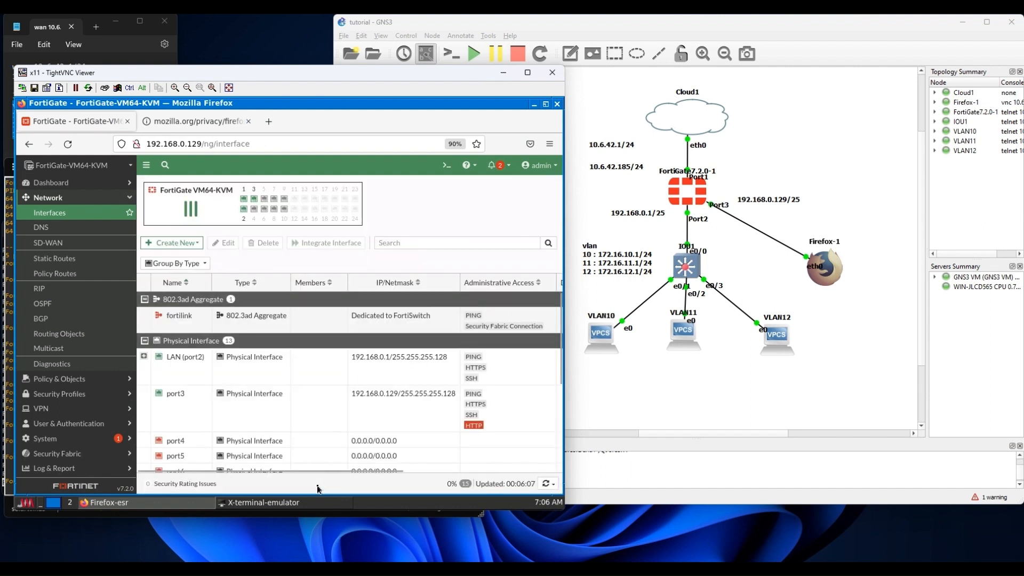
Expand LAN (port2) in the interface list and review the IT, HR and ADMIN VLAN interfaces beneath it.
left_click(144, 356)
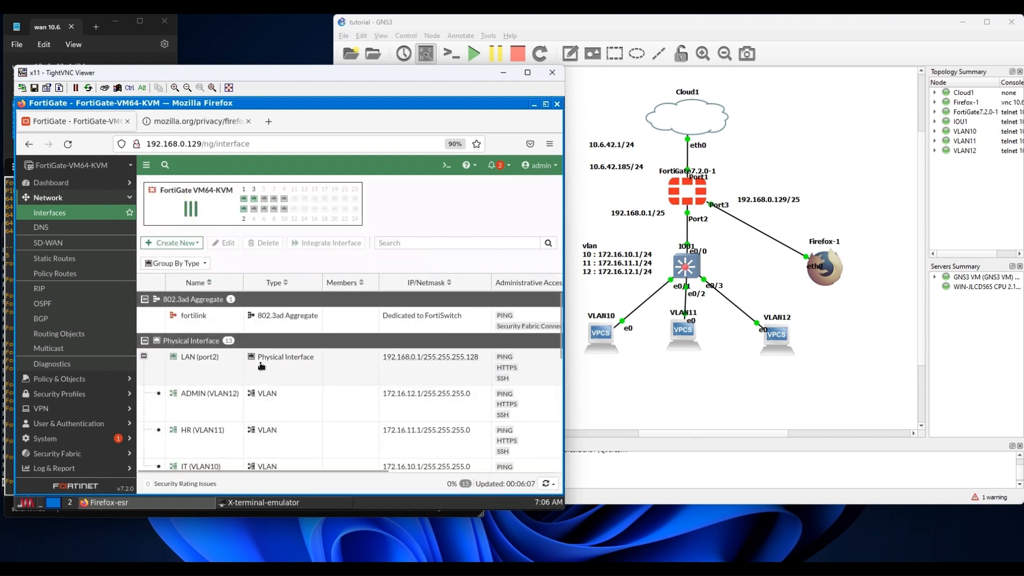
scroll(261, 365, "down", 2)
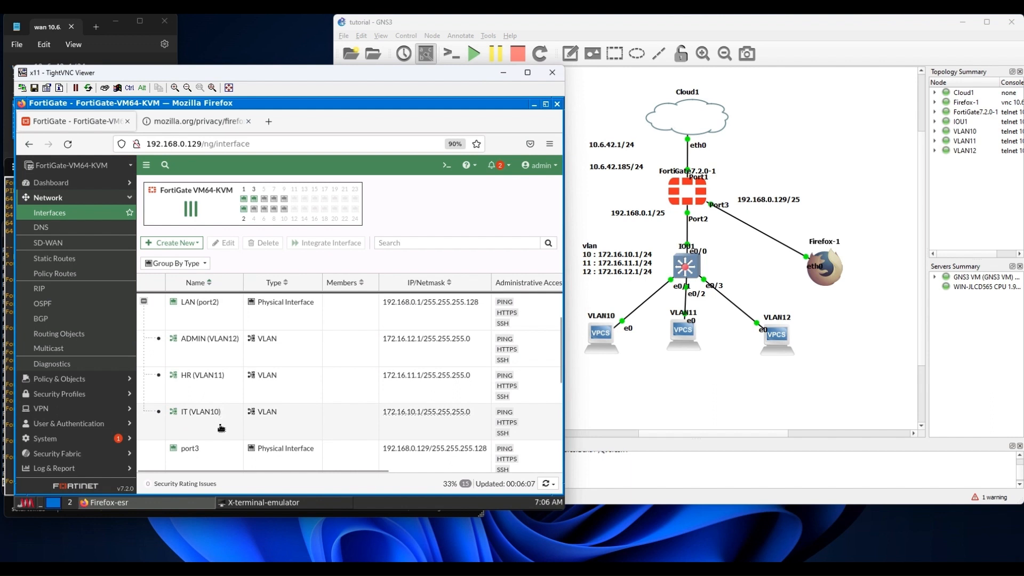
left_click_drag(219, 413, 211, 411)
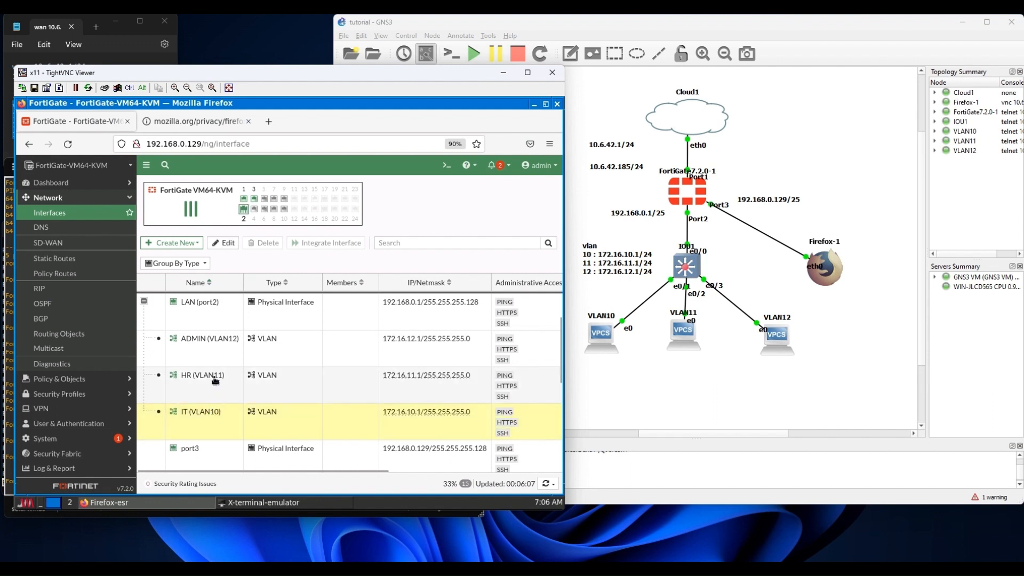
left_click(219, 380)
left_click_drag(229, 344, 217, 342)
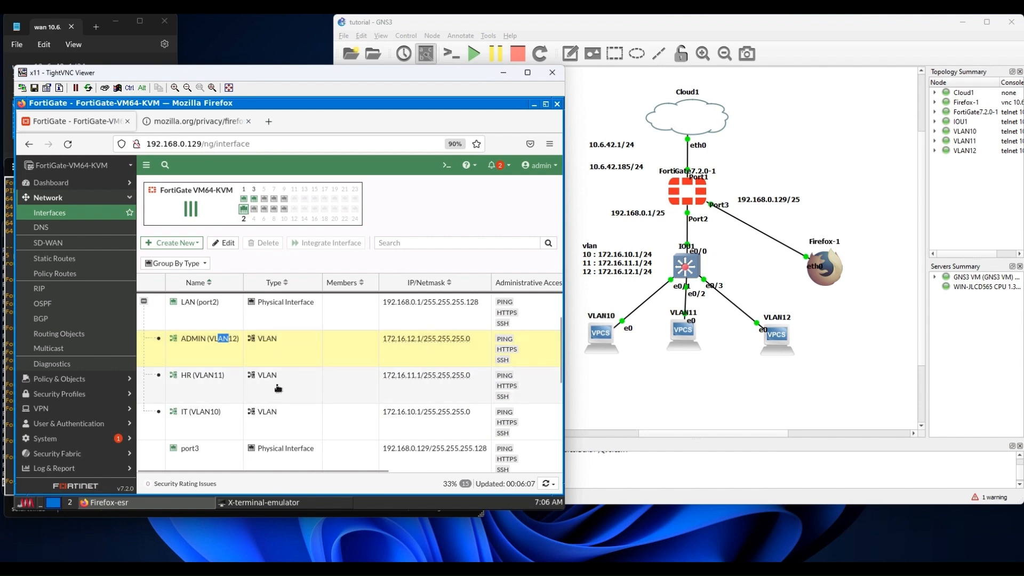
left_click(433, 229)
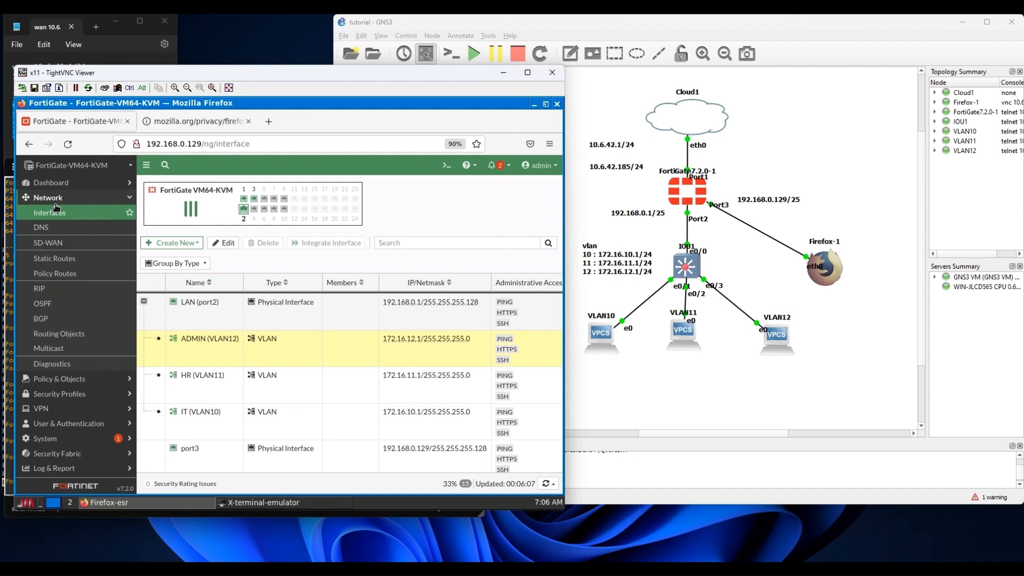
left_click(73, 381)
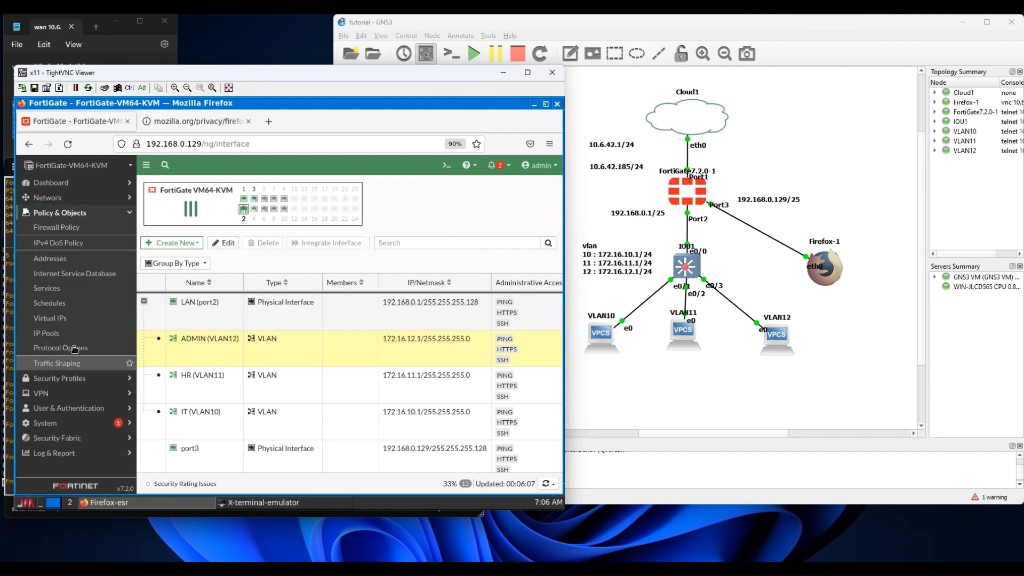
left_click(51, 229)
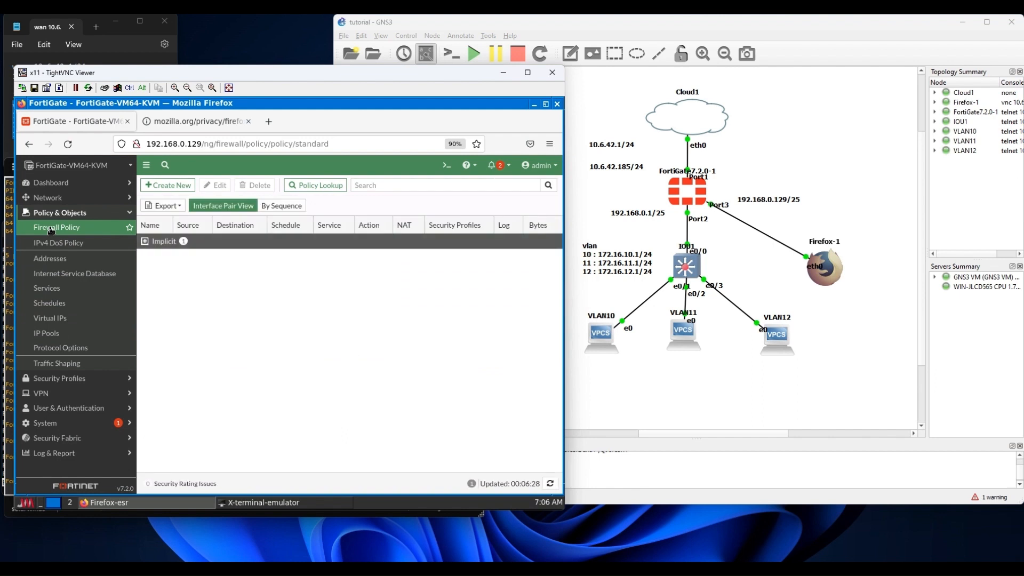
left_click(167, 185)
left_click(249, 214)
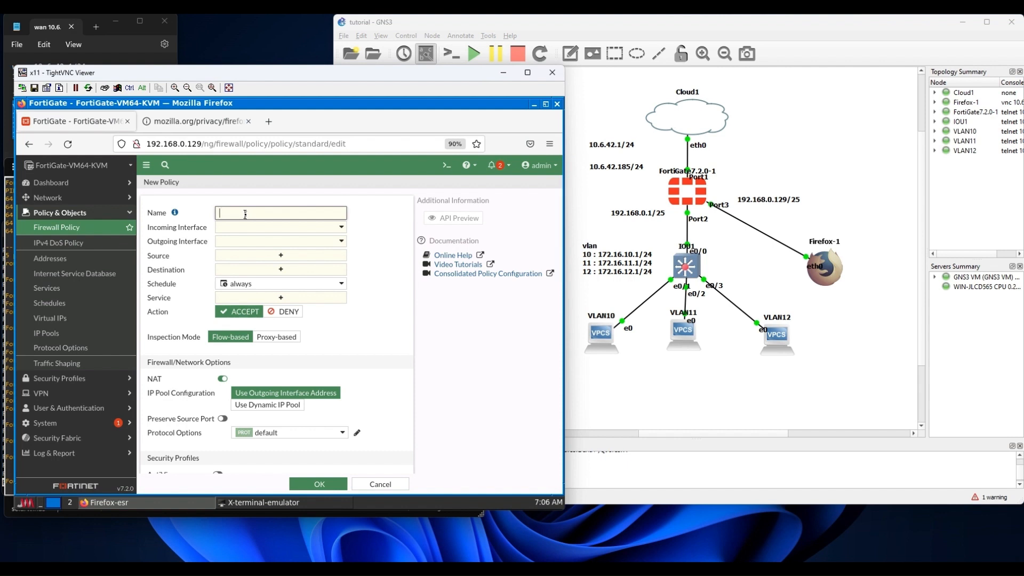
mouse_move(298, 288)
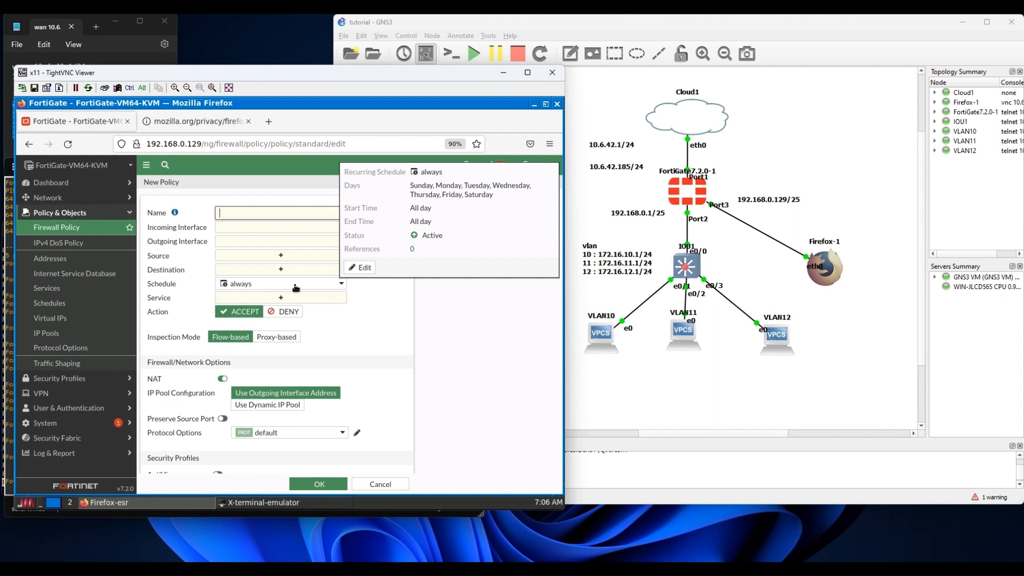
Start a new zone among the network interfaces and name it VLAN_ZONE.
left_click(48, 198)
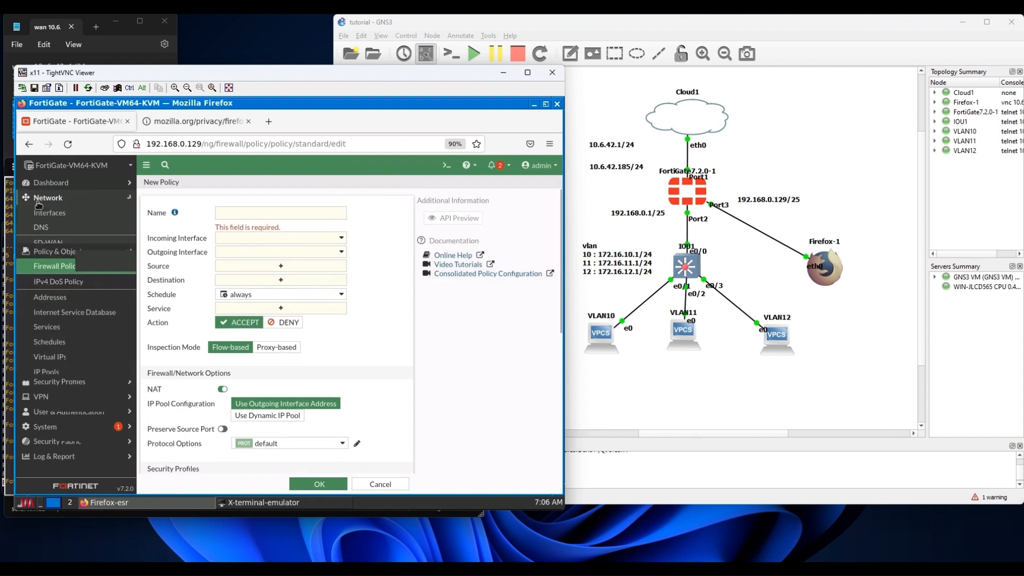
left_click(51, 213)
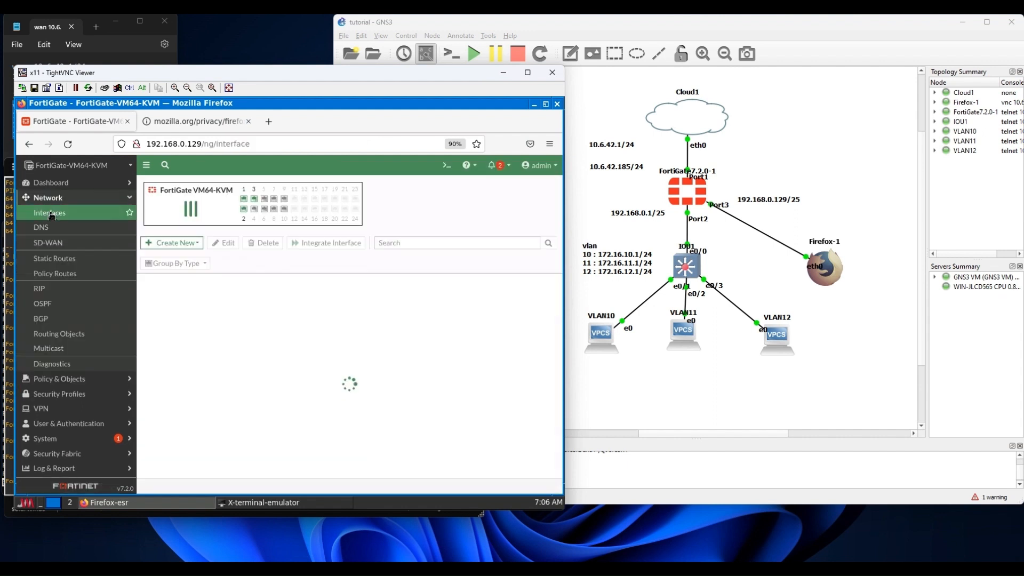
left_click(171, 242)
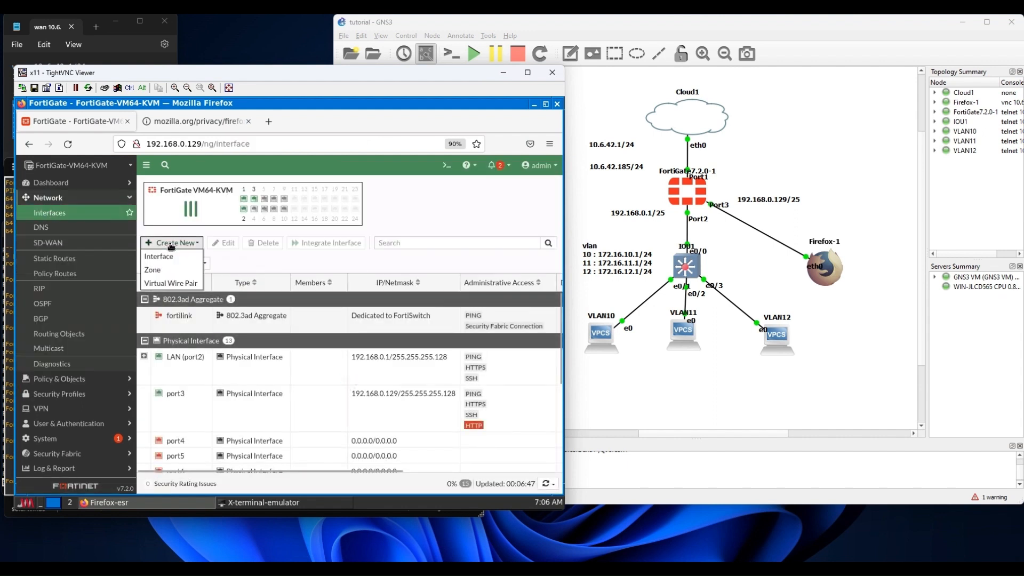
left_click(161, 272)
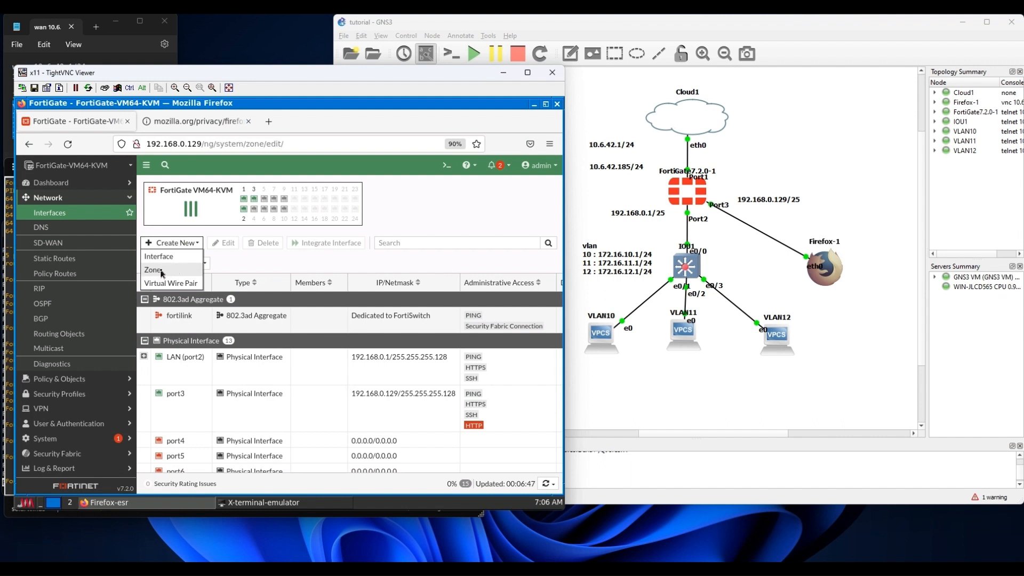
left_click(255, 207)
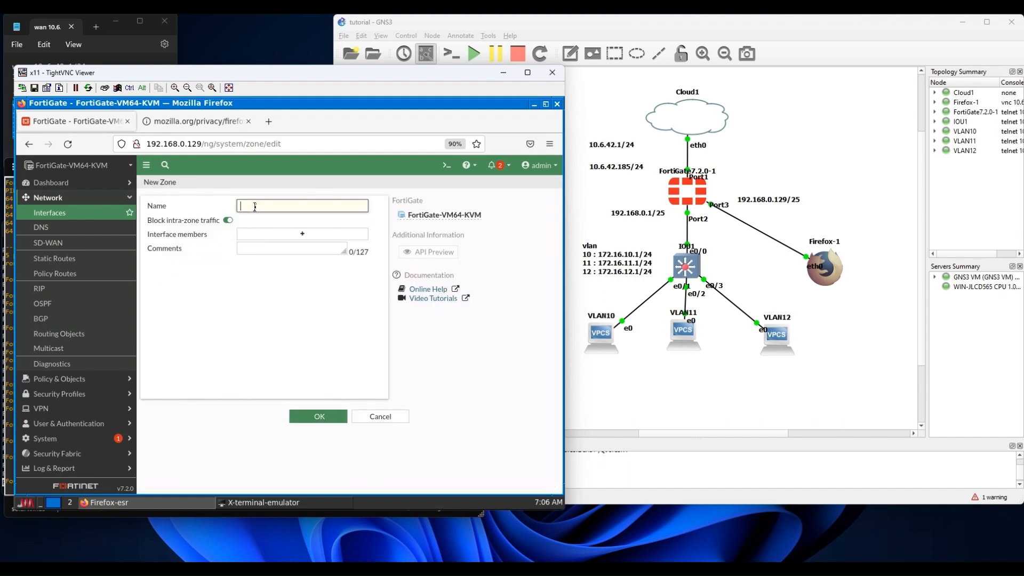
type("VLAN_ZONE")
Add IT (VLAN10), HR (VLAN11) and ADMIN (VLAN12) as interface members of VLAN_ZONE and save the zone.
left_click(307, 237)
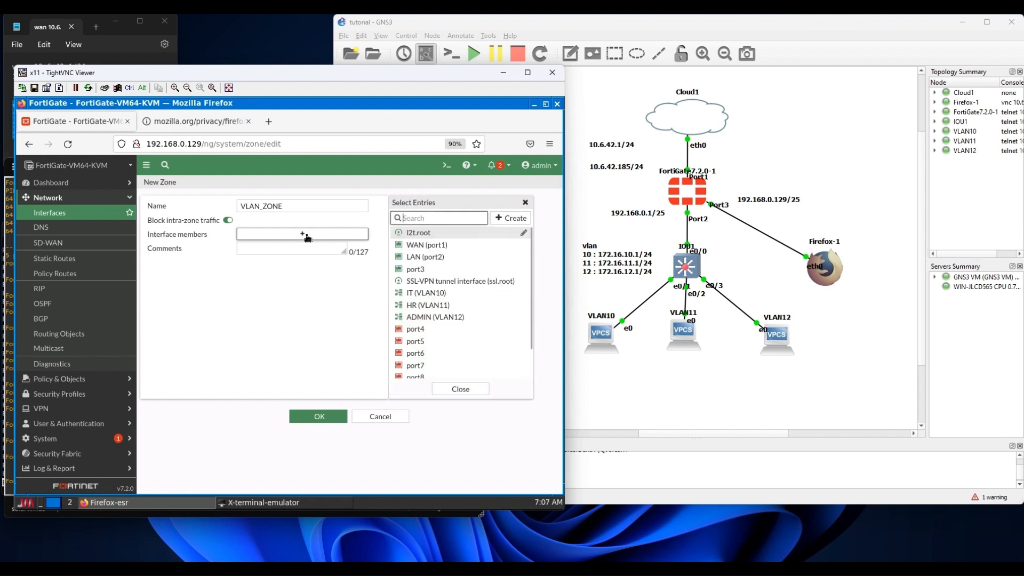
left_click(442, 294)
left_click(436, 307)
left_click(434, 317)
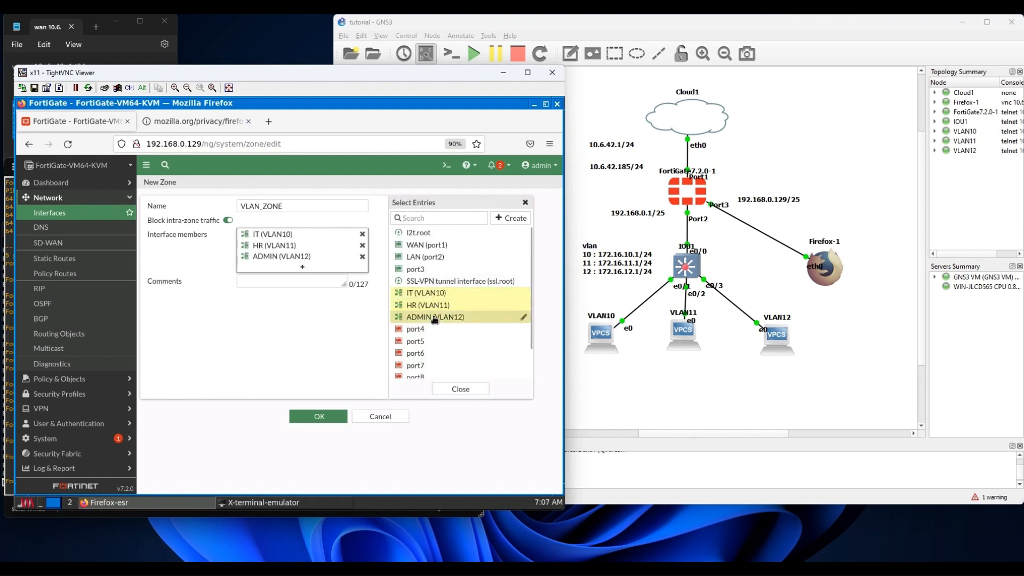
left_click(319, 416)
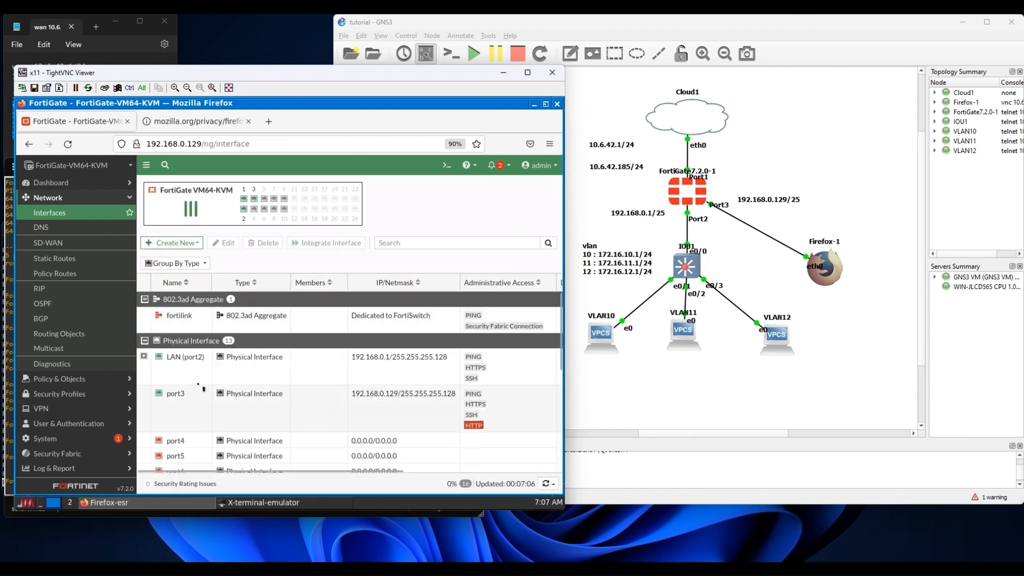
scroll(201, 380, "down", 5)
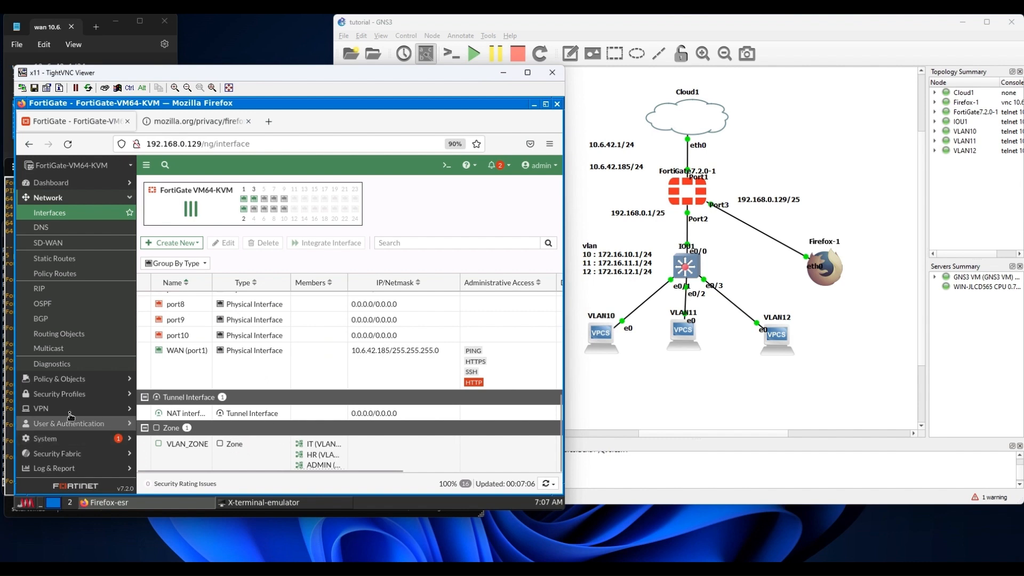
Start a new firewall policy and name it VLAN_ZONE_TO_WAN.
left_click(62, 381)
left_click(55, 229)
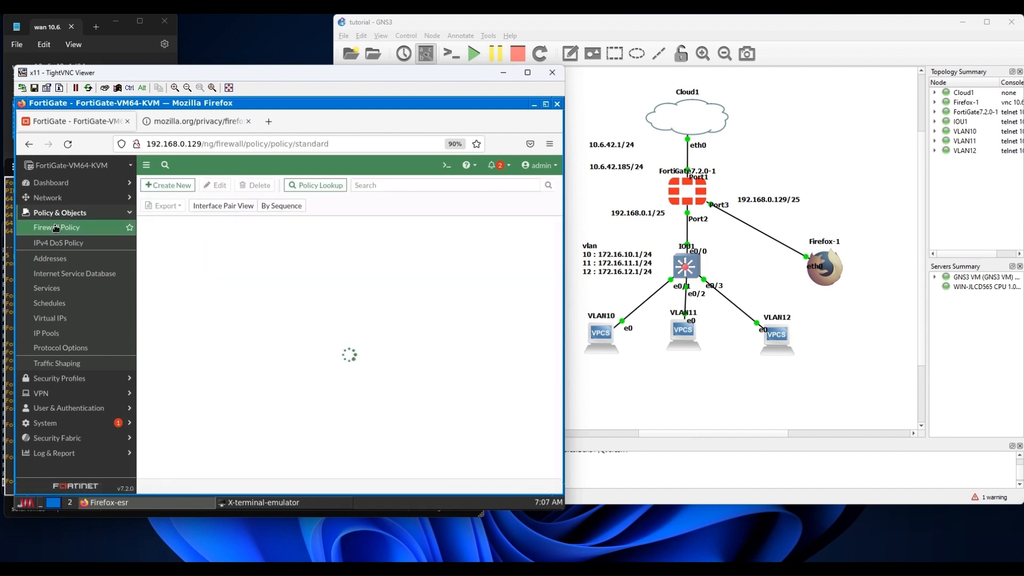
left_click(168, 185)
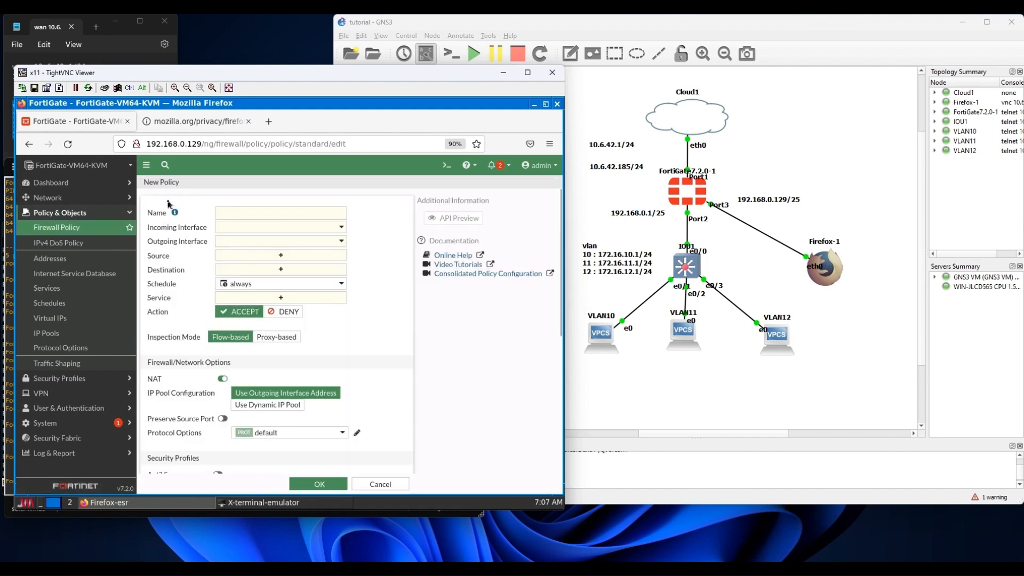
left_click(231, 214)
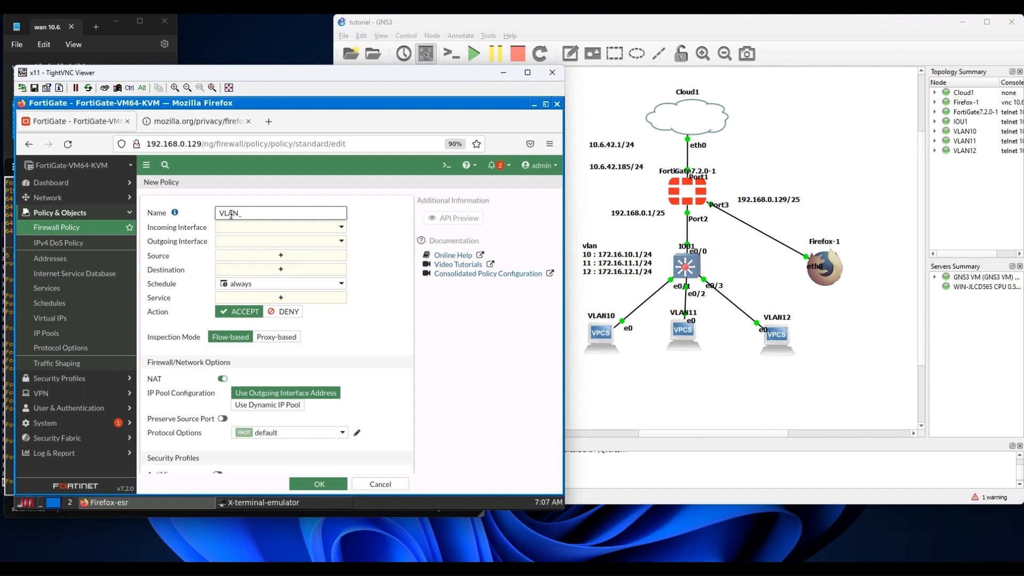
type("VLAN_ZONE_TO_WAN")
Set the policy's incoming interface to VLAN_ZONE and its outgoing interface to WAN (port1).
left_click(246, 228)
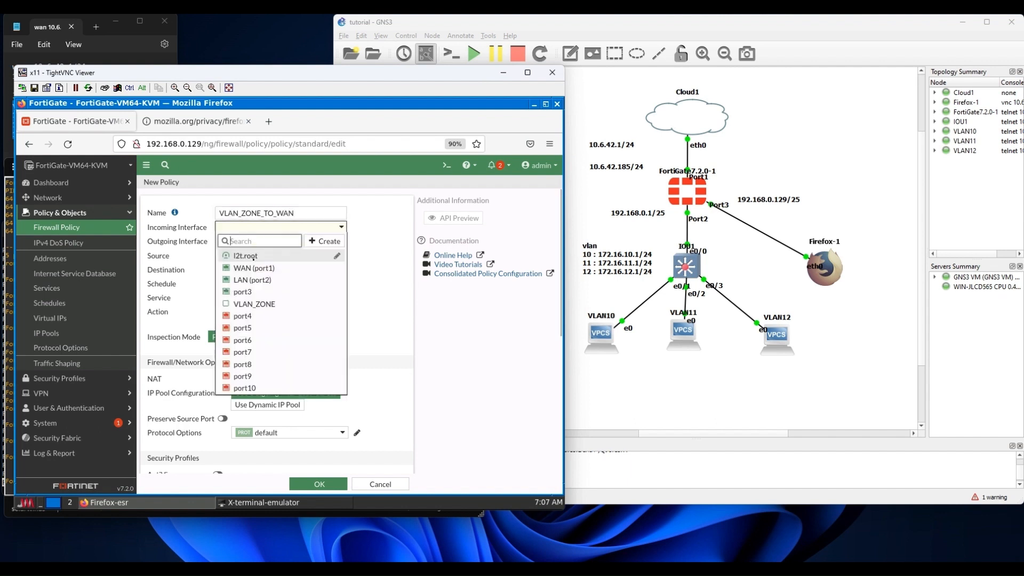
left_click(254, 304)
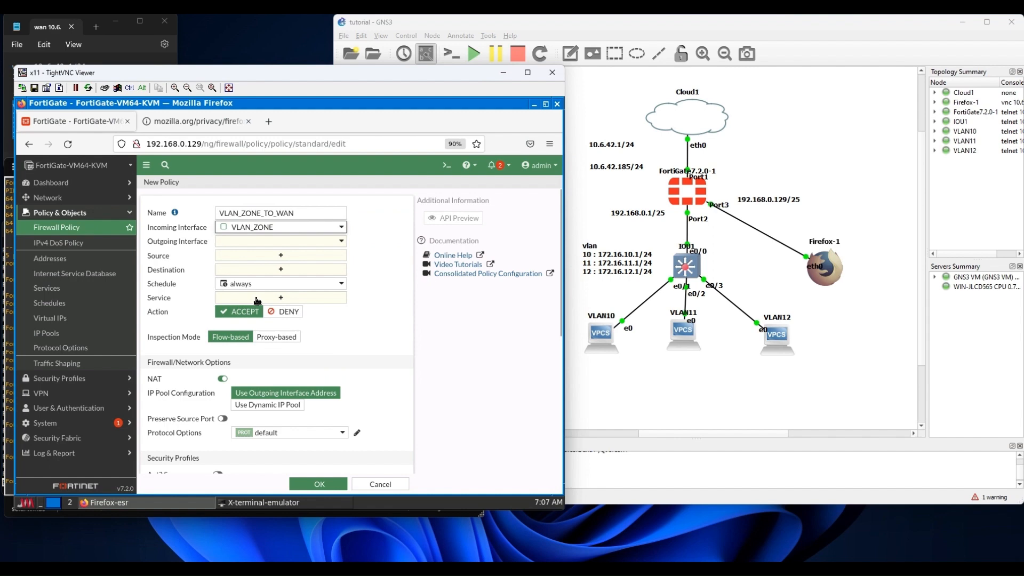
left_click(254, 243)
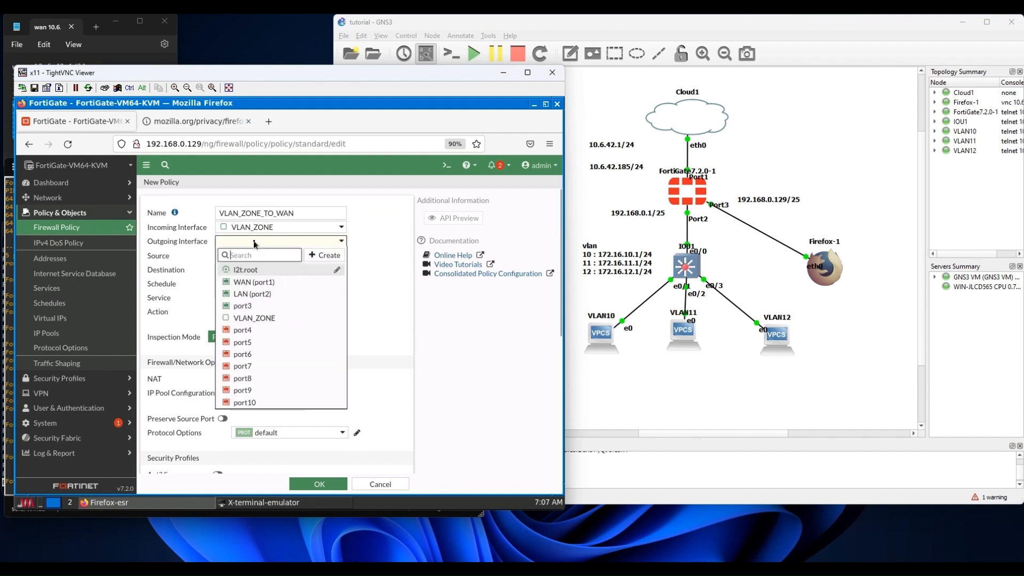
left_click(262, 283)
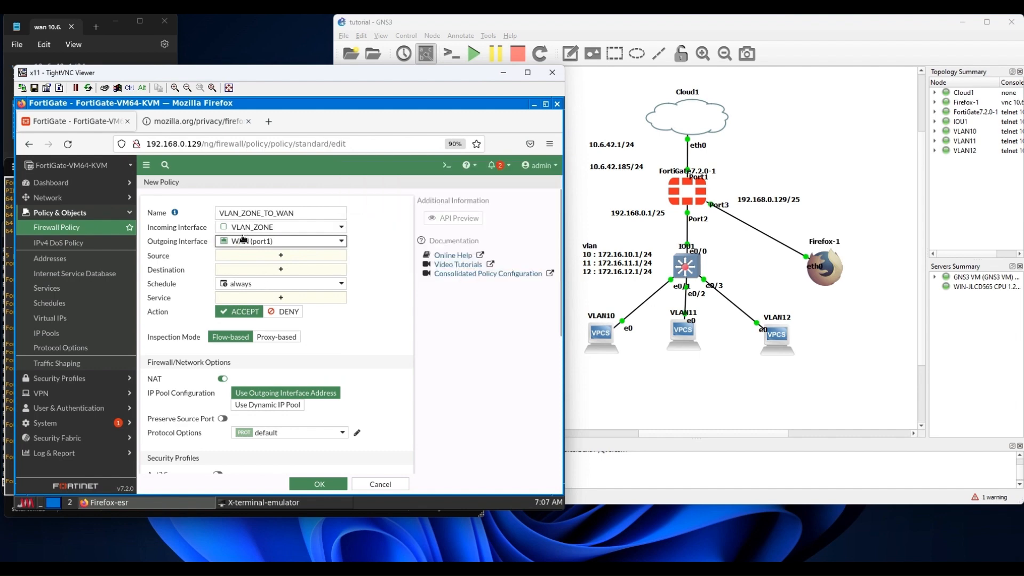
Set the policy's source and destination to all and its service to ALL, and save the policy.
left_click(252, 256)
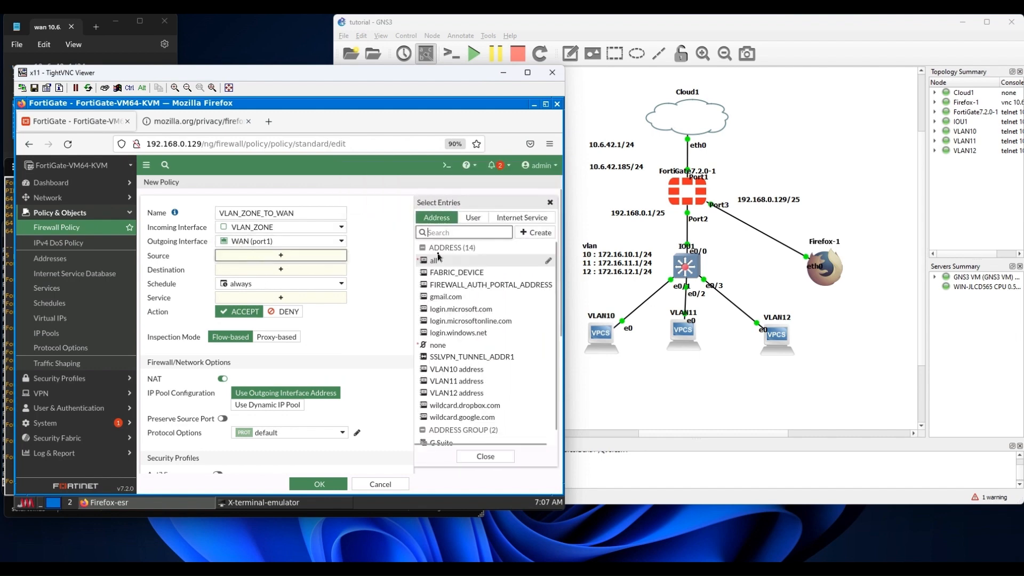
left_click(434, 260)
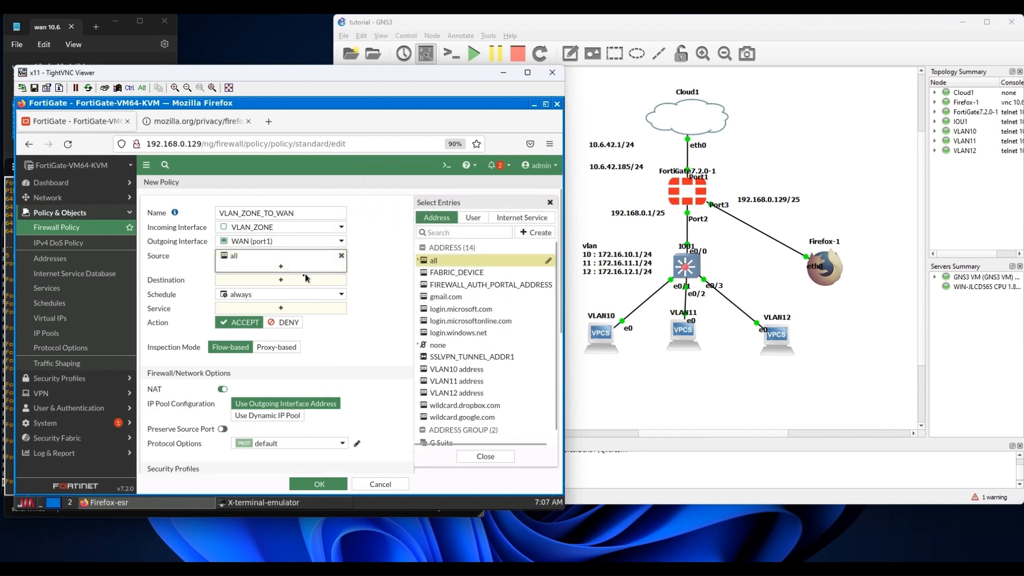
left_click(425, 261)
left_click(281, 318)
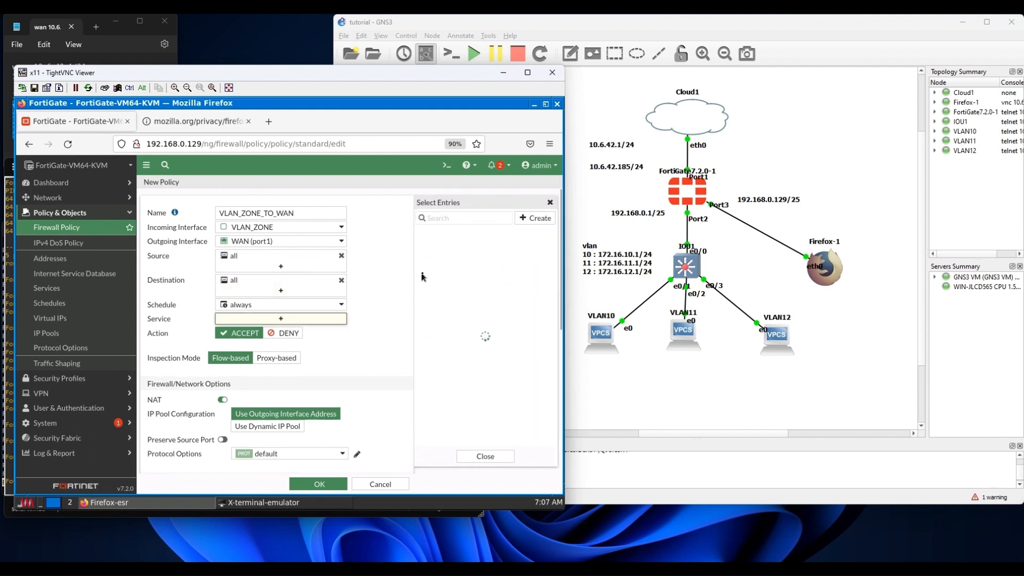
left_click(426, 257)
left_click(357, 368)
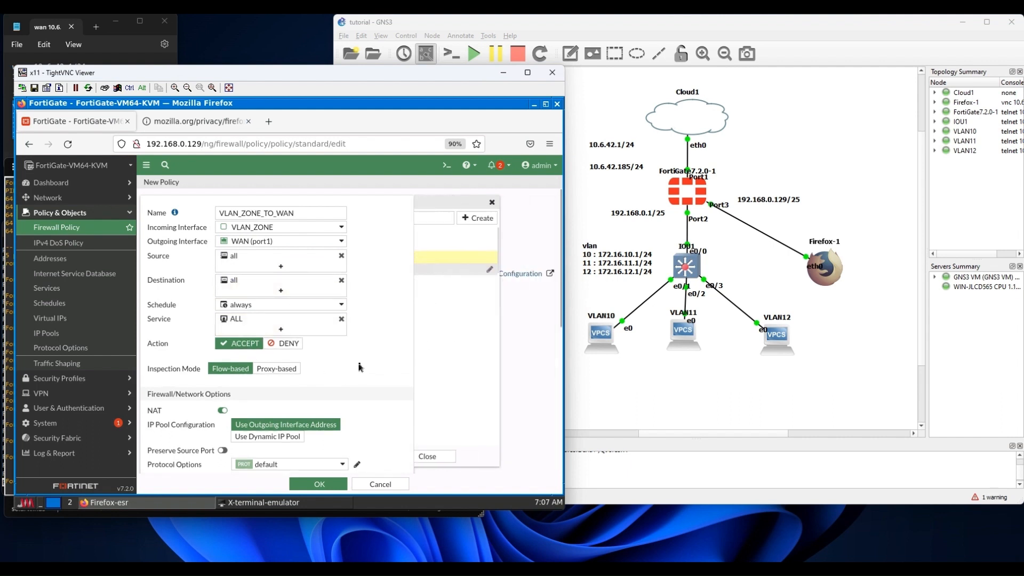
scroll(368, 367, "down", 5)
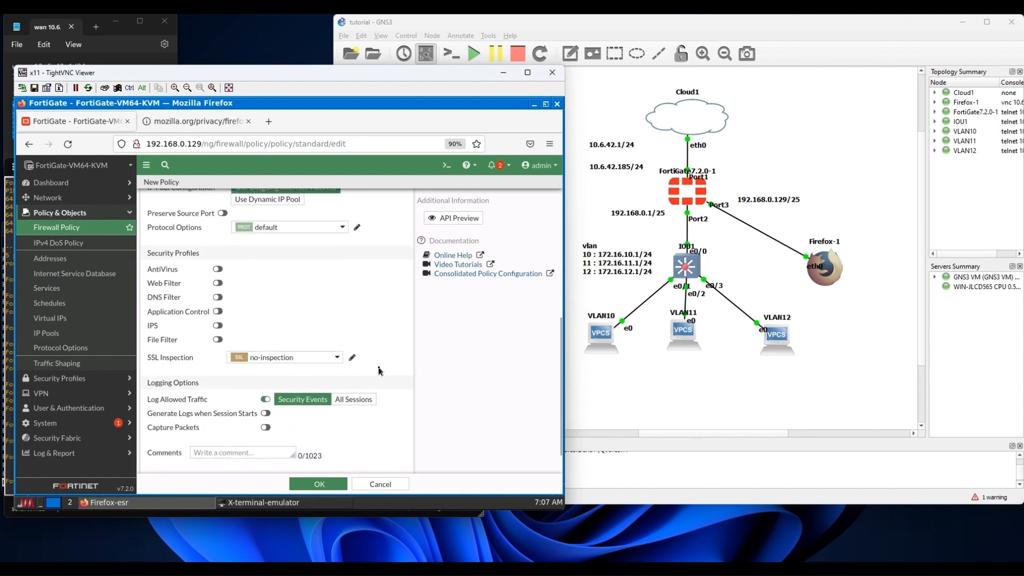
scroll(380, 371, "down", 2)
left_click(330, 482)
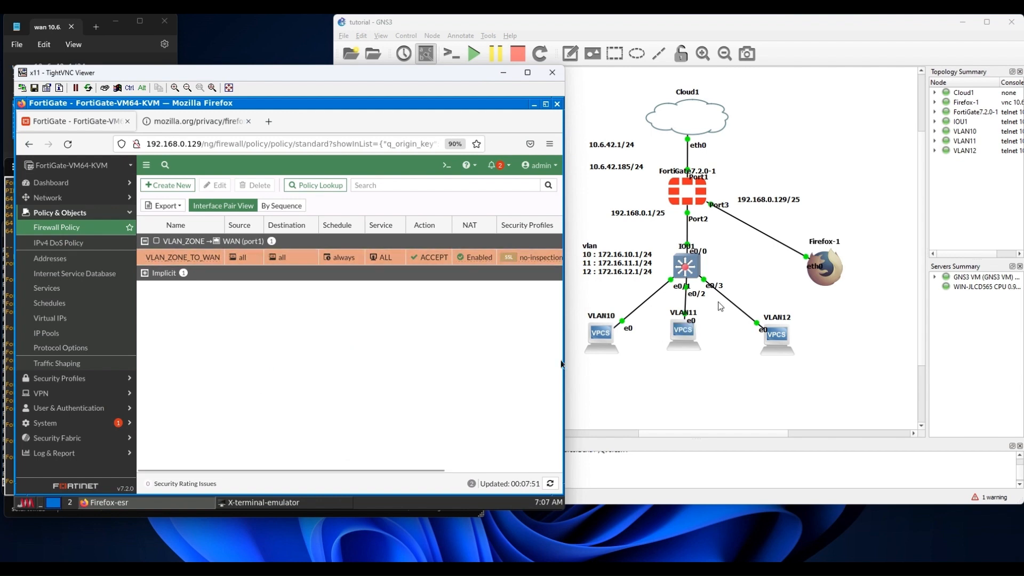
Switch to GNS3, open the console of the IOU1 switch and enter global configuration mode with CONF T.
left_click(686, 268)
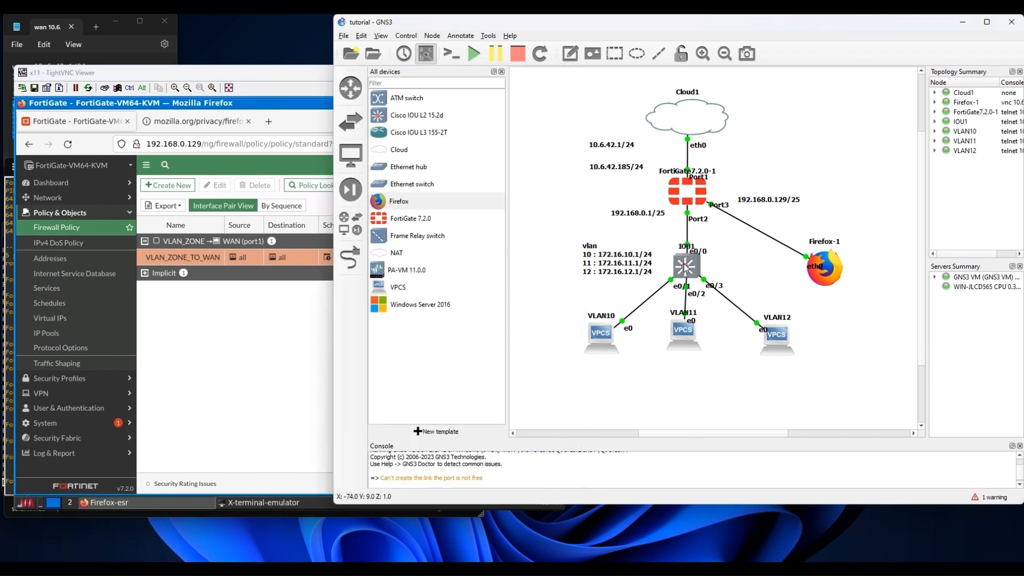
double_click(686, 268)
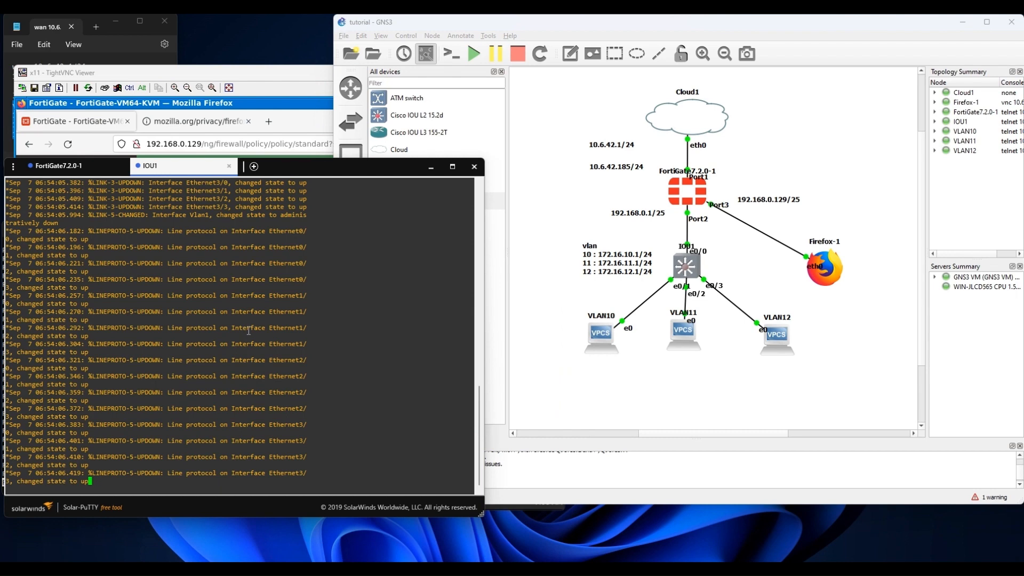
key("Return")
key("Return")
key("Return")
key("Return")
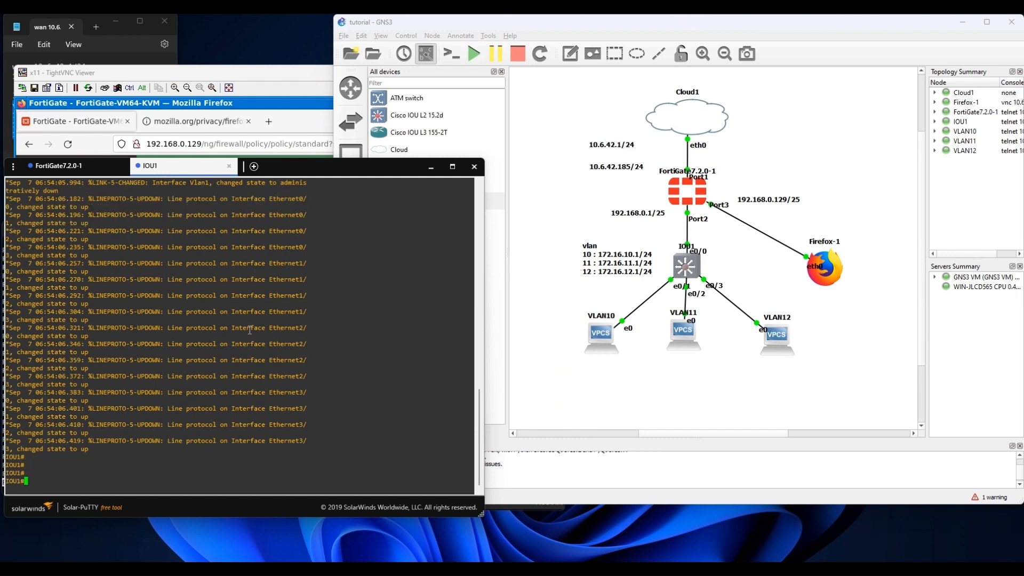
type("CONF T")
key("Return")
key("Return")
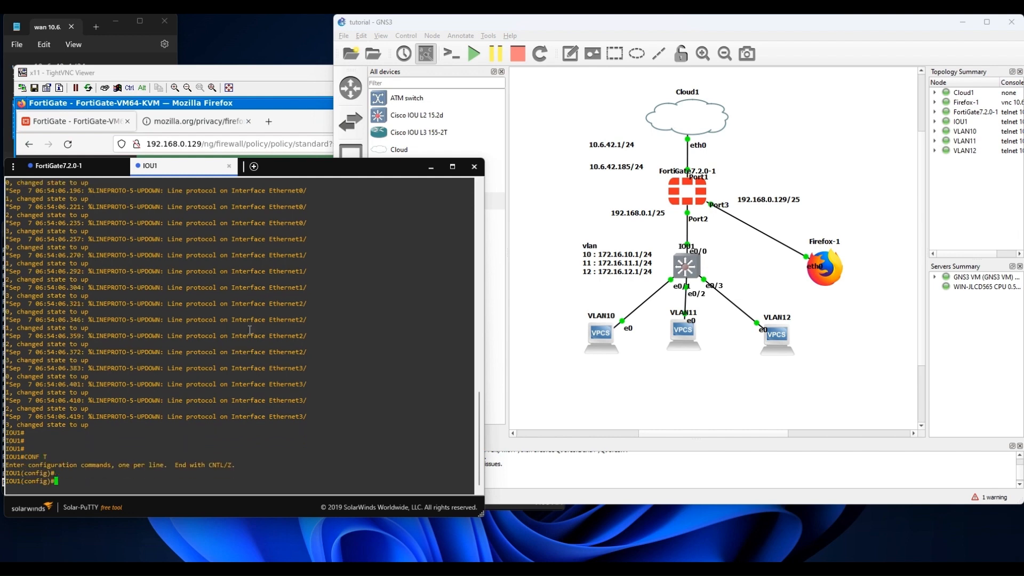
key("Return")
key("Return")
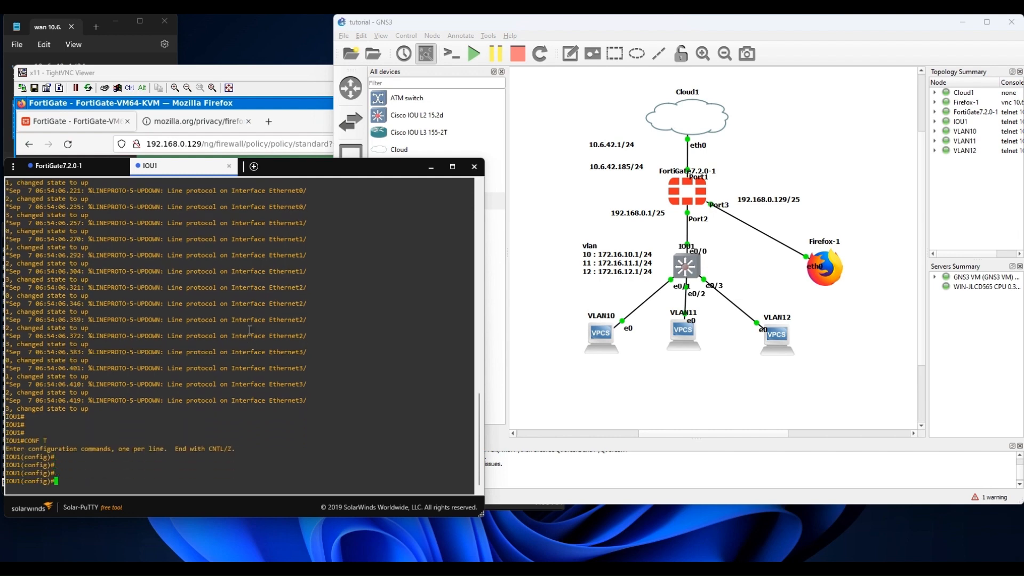
Create VLANs 10, 11 and 12 on IOU1 and exit VLAN configuration mode.
type("vln")
key("BackSpace")
key("BackSpace")
key("BackSpace")
type("vlan 10")
key("Return")
type("vlan ")
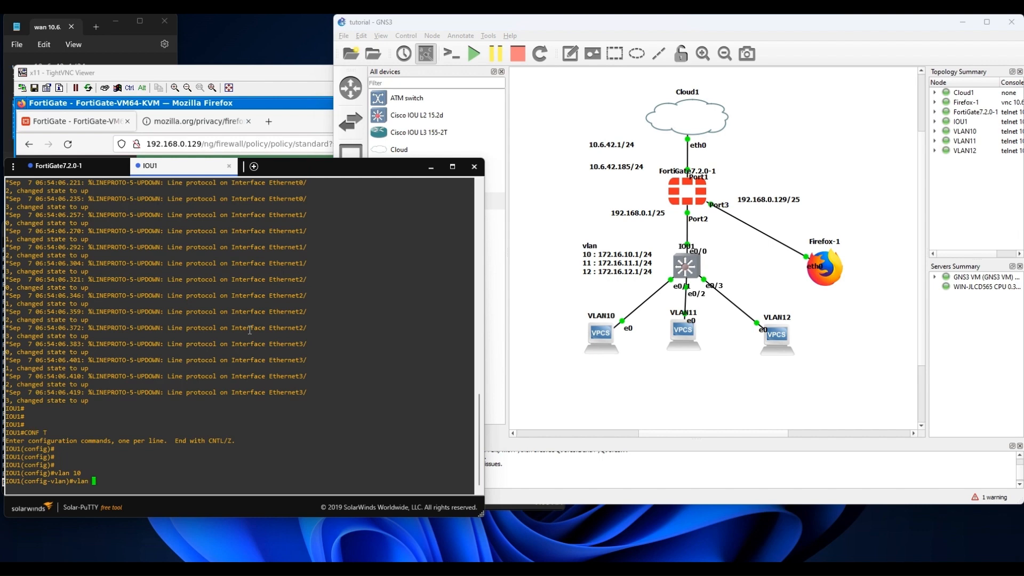
type("11")
key("Return")
type("vlan 12")
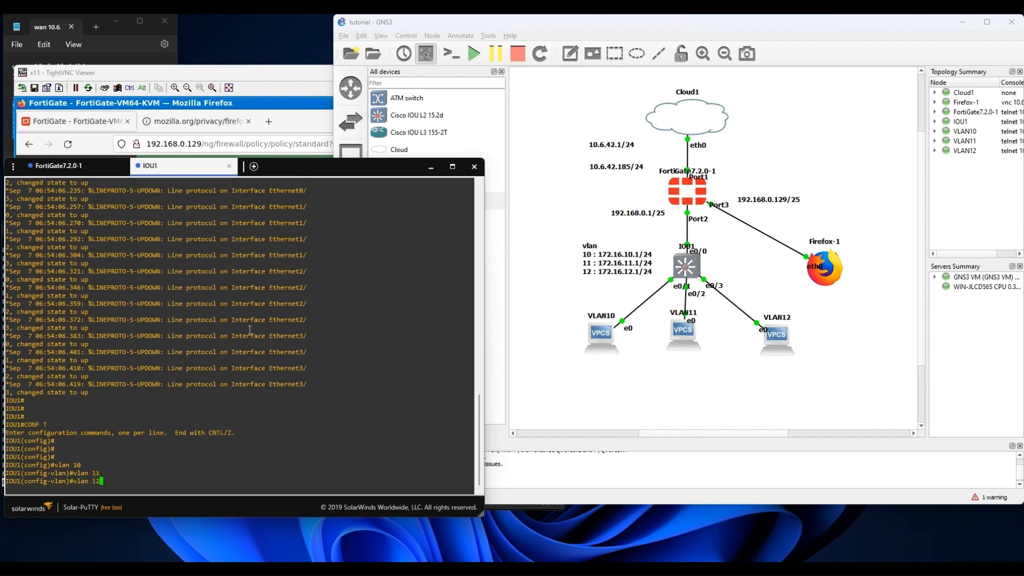
key("Return")
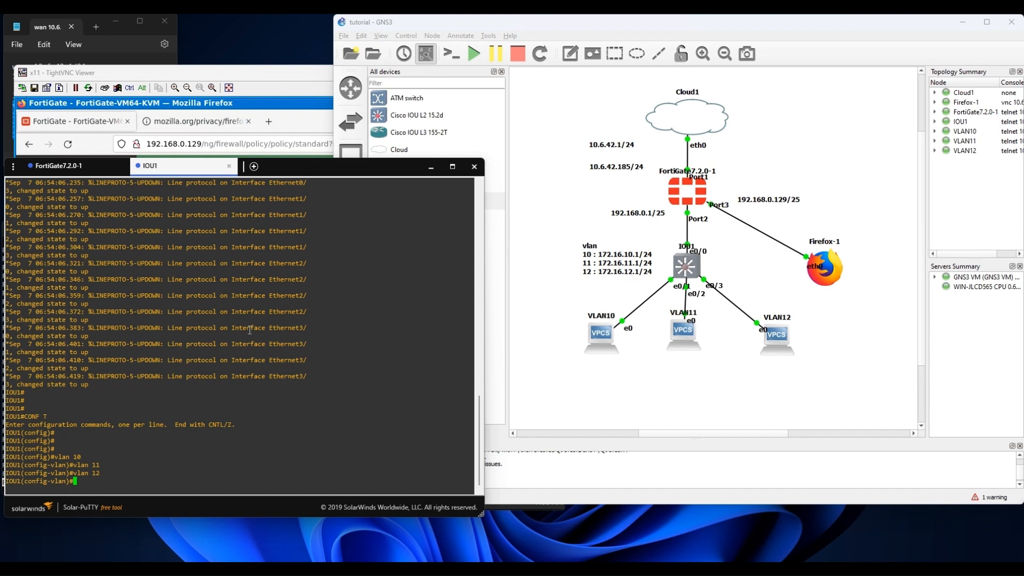
key("Return")
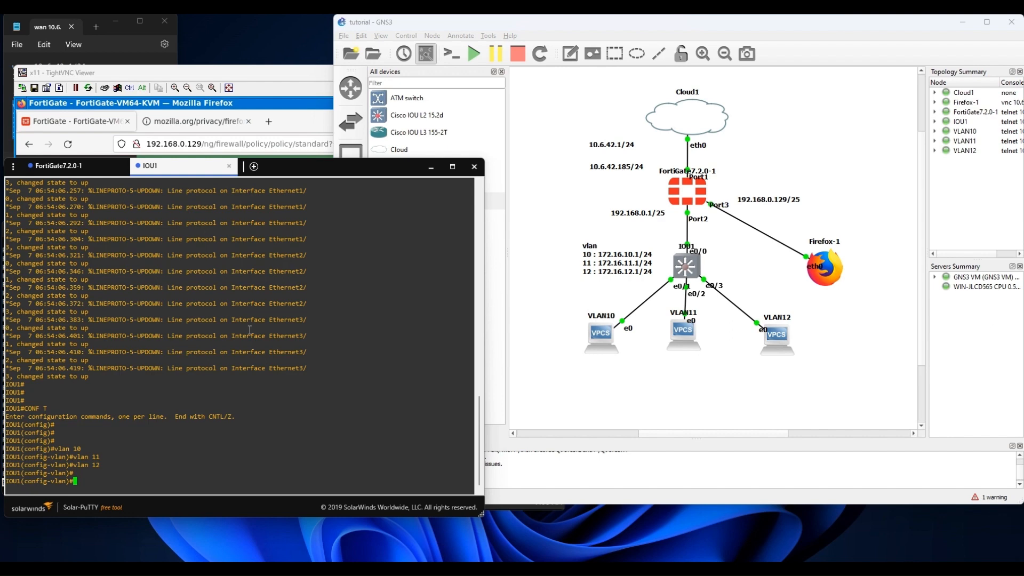
type("exit")
key("Return")
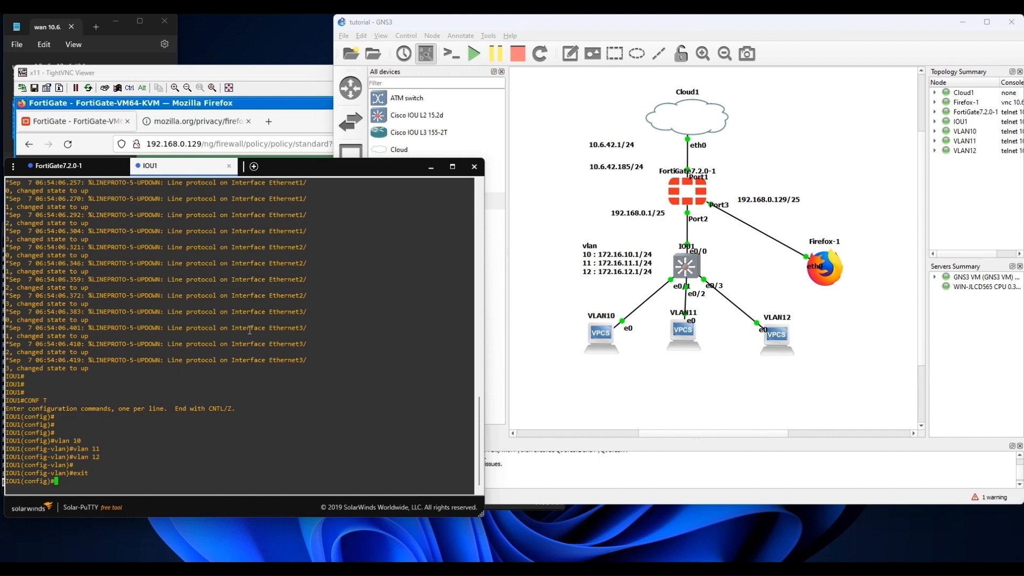
Enter configuration of interface e0/0 on IOU1 and set its trunk encapsulation to dot1q.
type("int")
key("Tab")
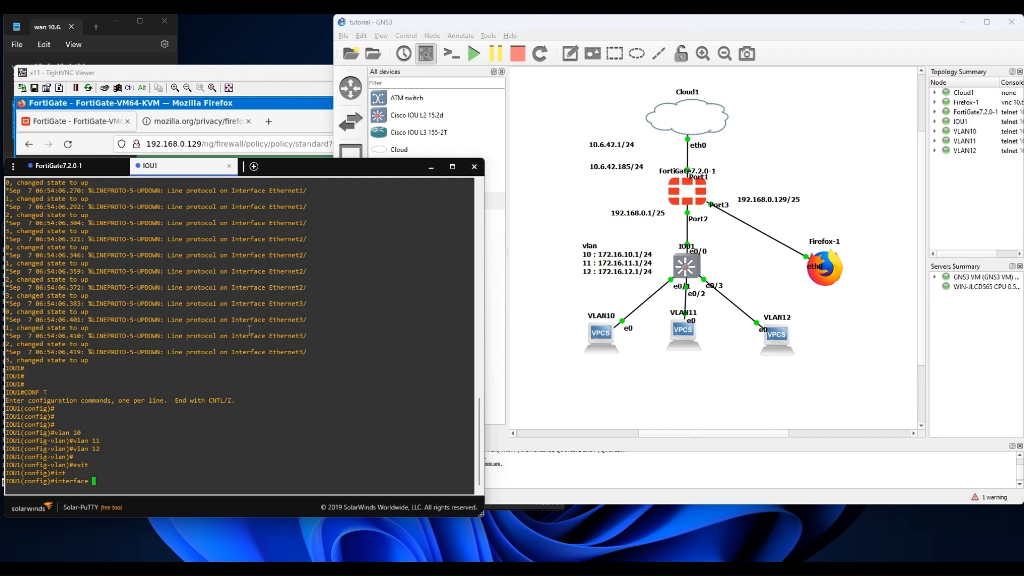
type("e0/0")
key("Return")
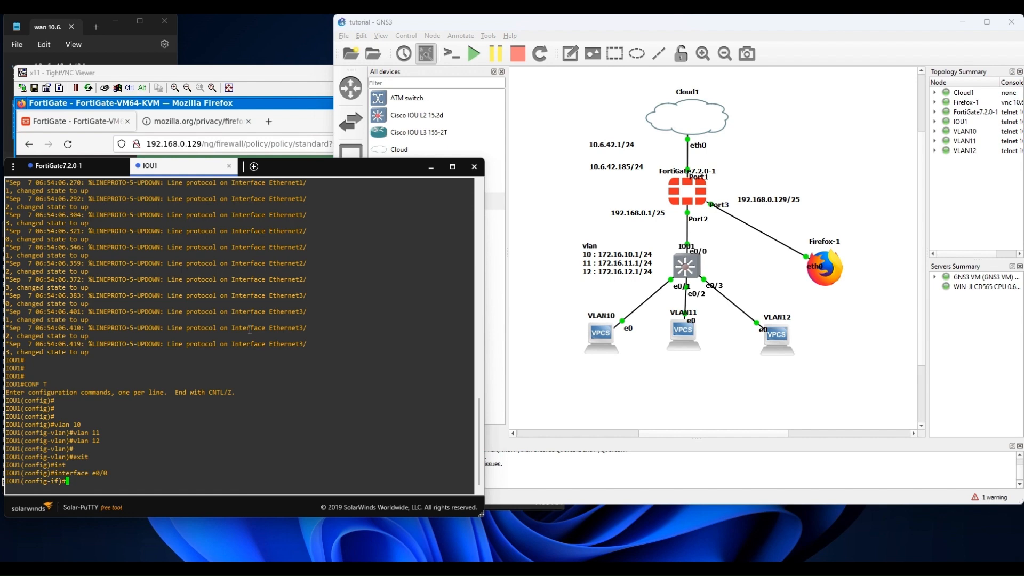
type("sw trunk encap")
key("Tab")
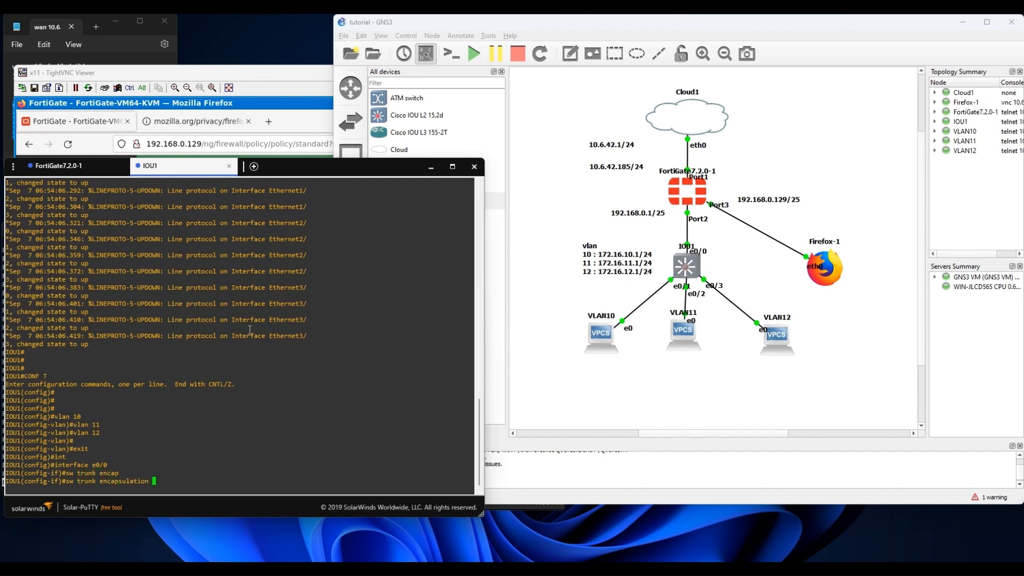
type("dot")
key("Tab")
key("Return")
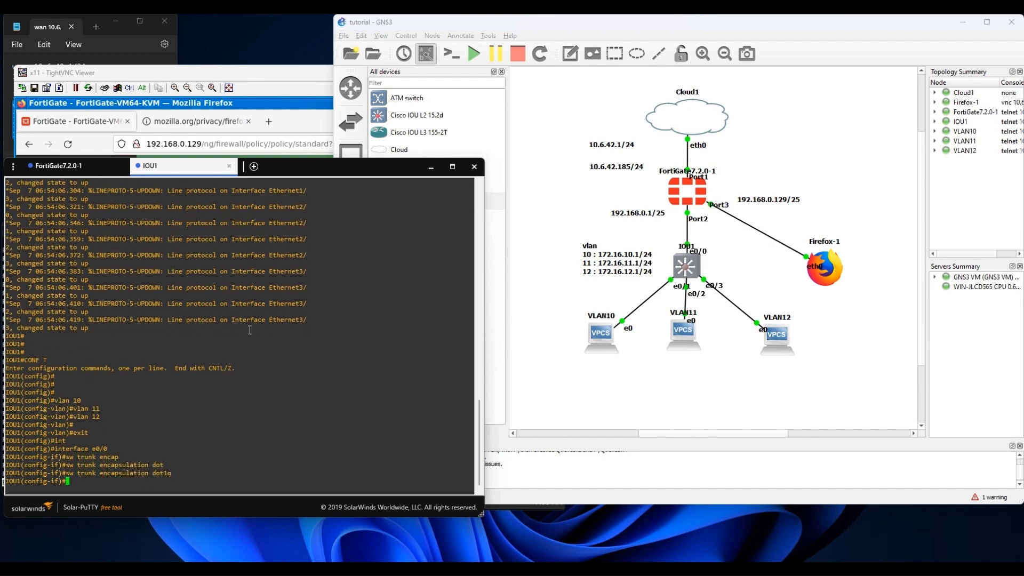
key("Return")
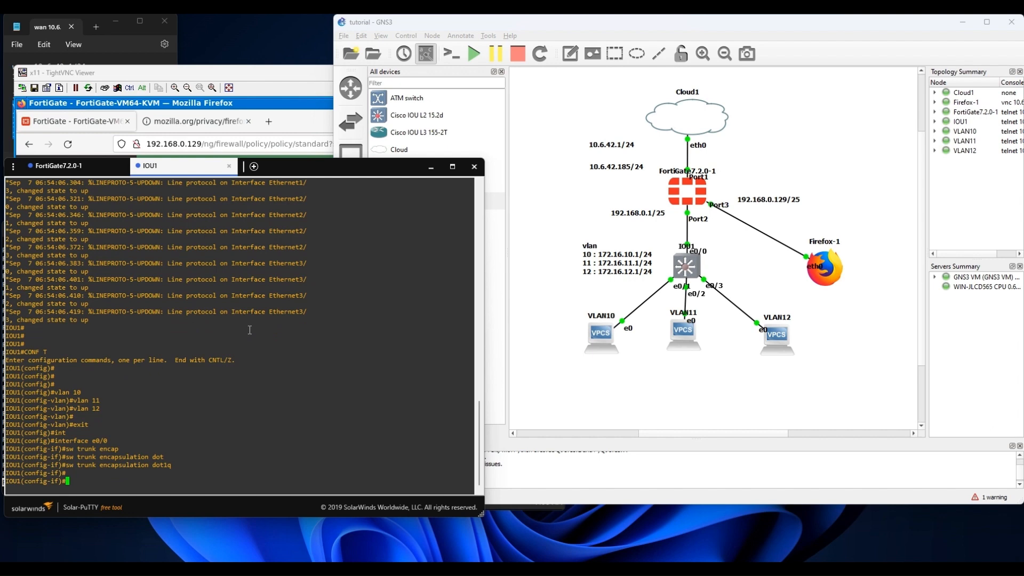
Put interface e0/0 in trunk mode and allow VLANs 10-12 on the trunk.
type("sw mode trunk")
key("Tab")
key("Return")
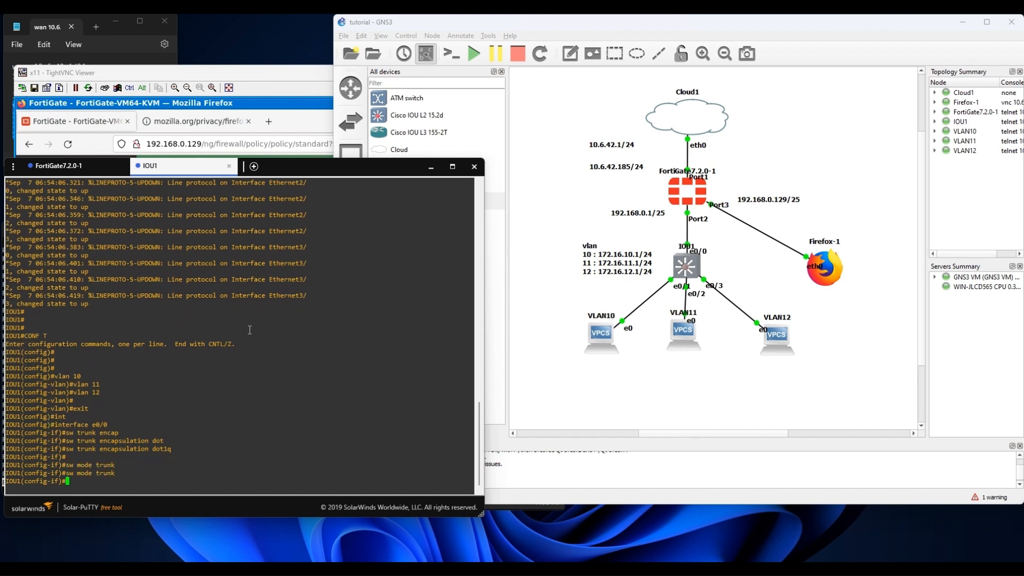
type("sw trunk all vlan ")
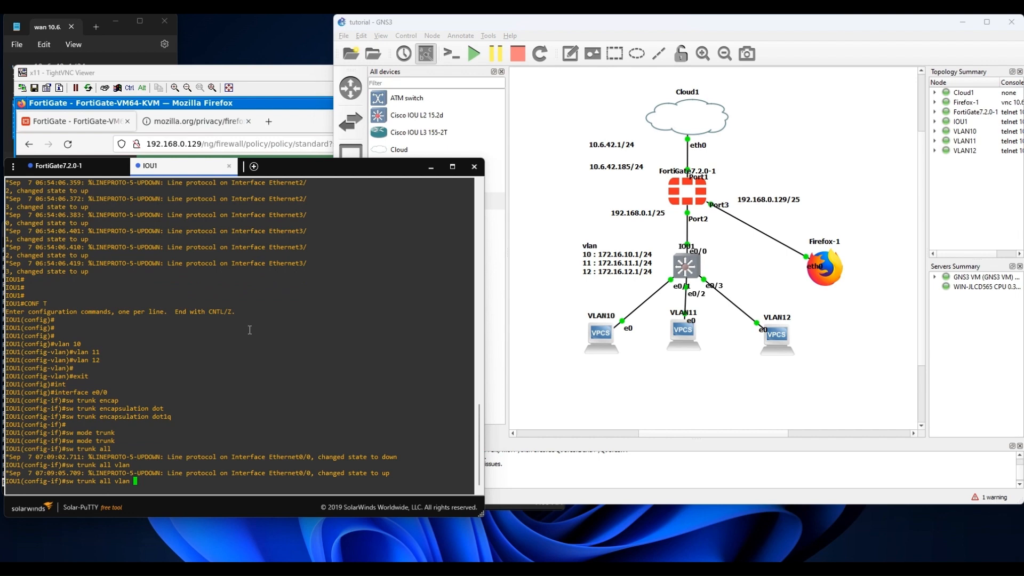
type("10-12")
key("Return")
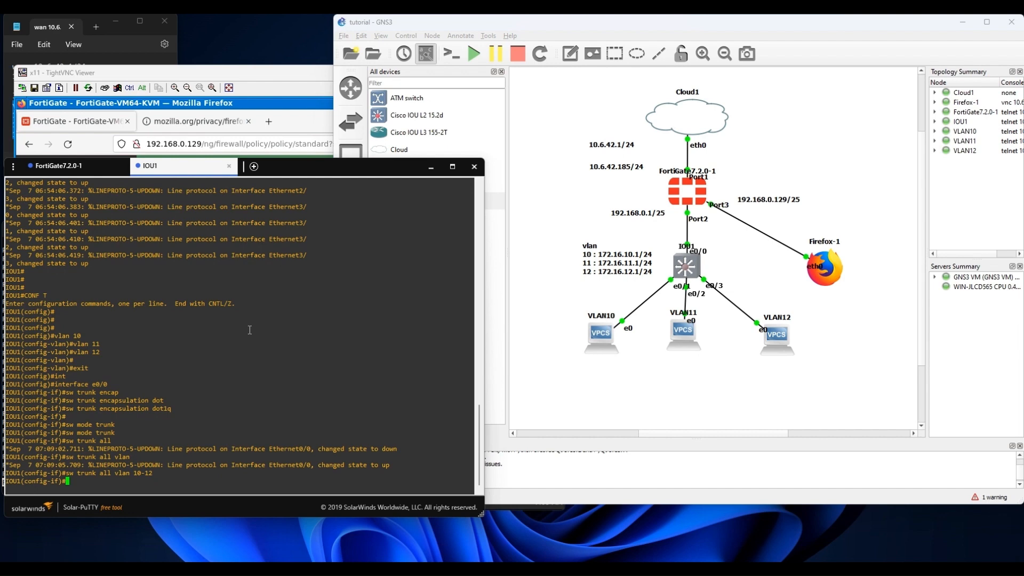
key("Return")
key("Return")
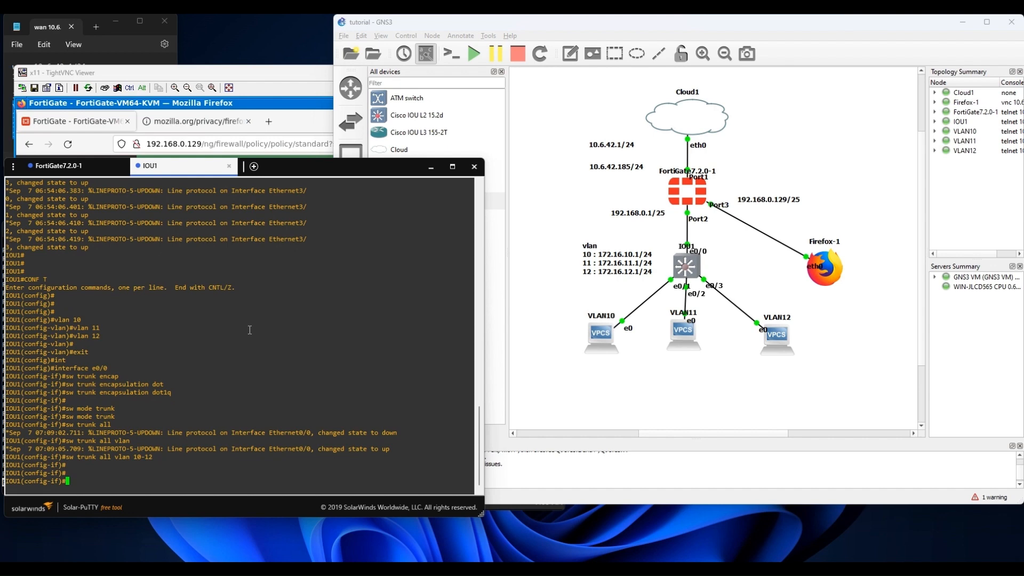
Configure interface e0/1 on IOU1 as an access port in VLAN 10.
type("int e0/1")
key("Return")
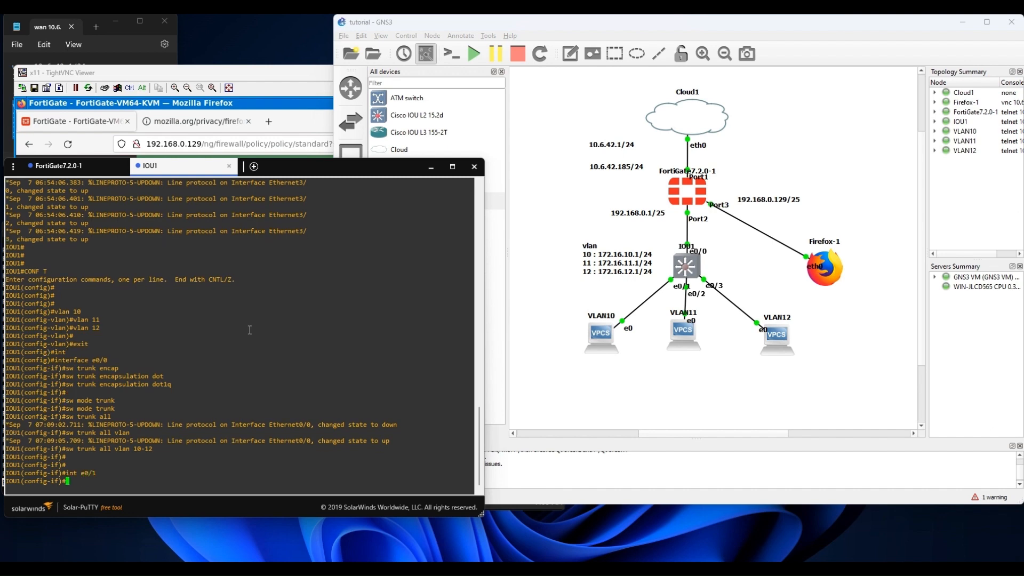
type("sw mode acc")
key("Tab")
key("Return")
type("sw acc vlan ")
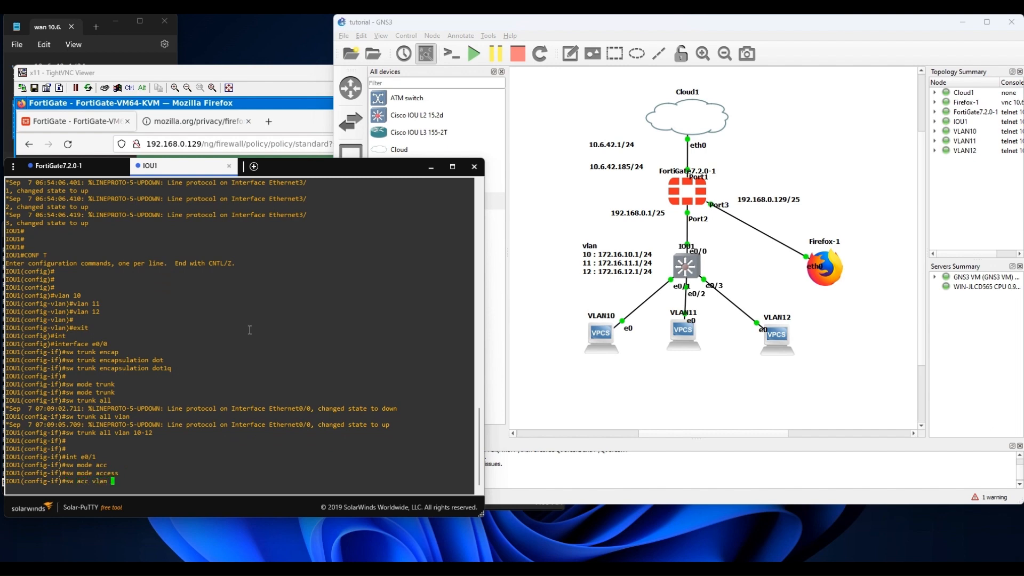
type("10")
key("Return")
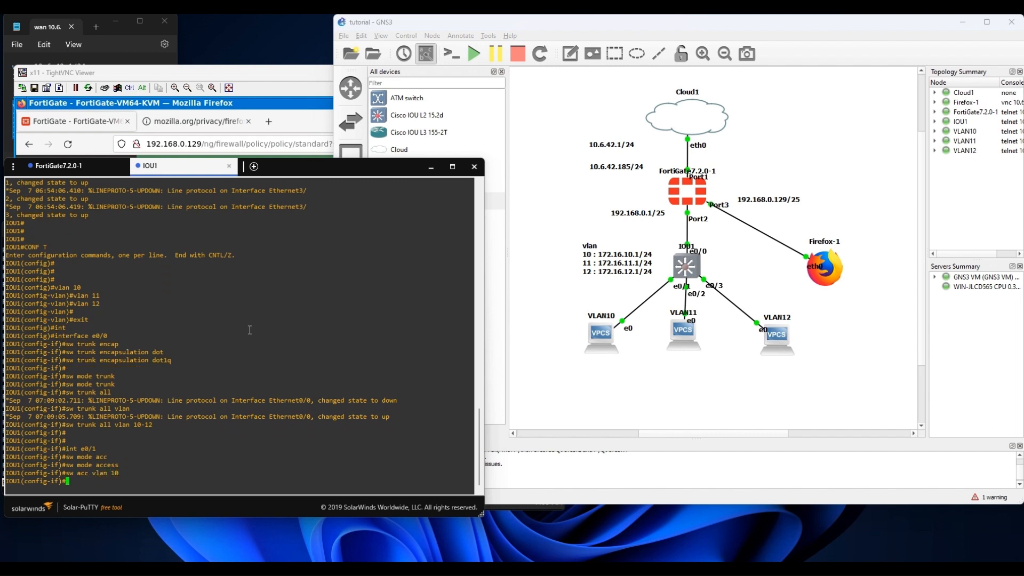
Configure interface e0/2 on IOU1 as an access port in VLAN 11.
type("int e0/2")
key("Return")
type("sw")
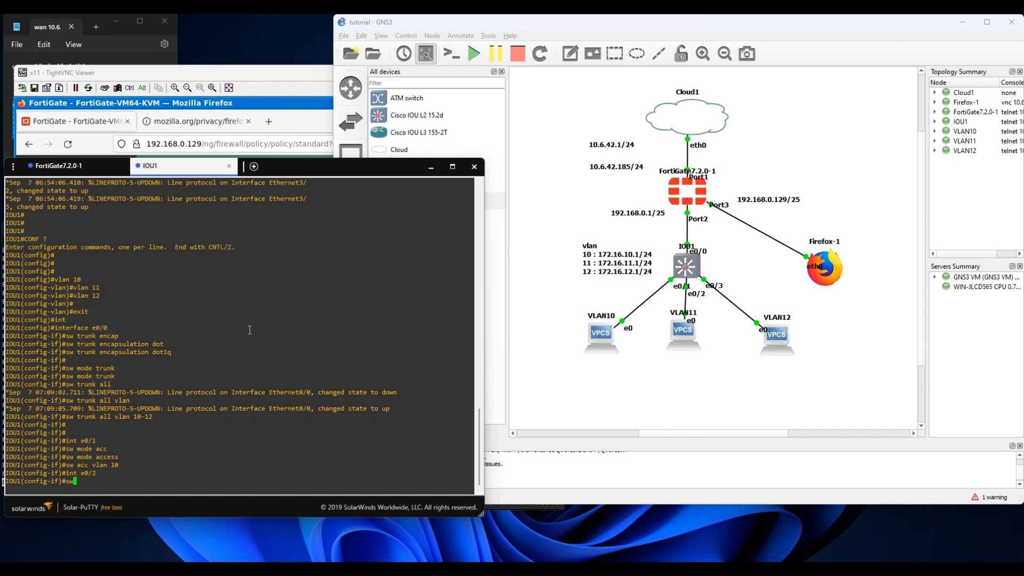
type(" mode acc")
key("Tab")
key("Return")
type("sw acc vlan")
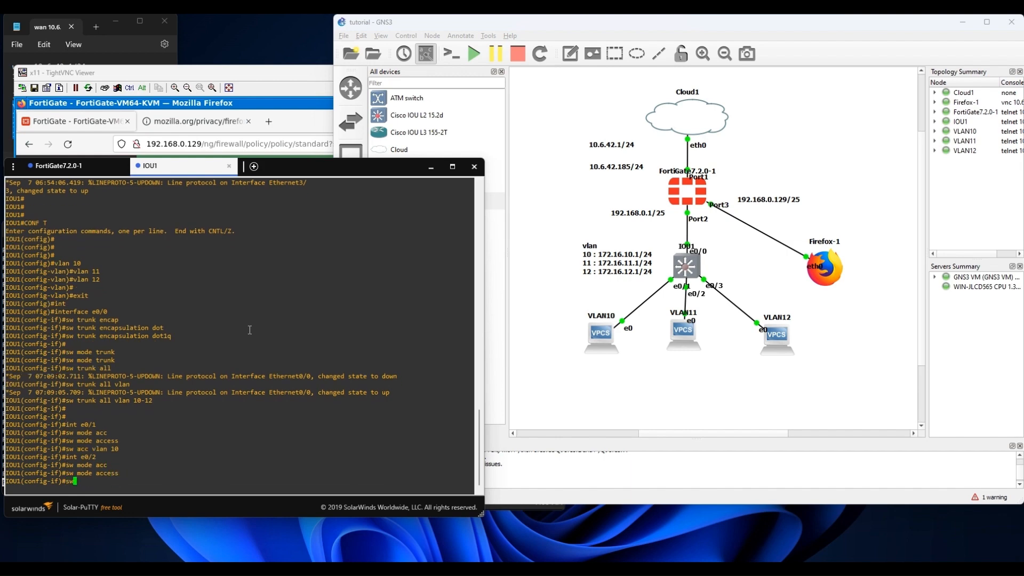
type(" 11")
key("Return")
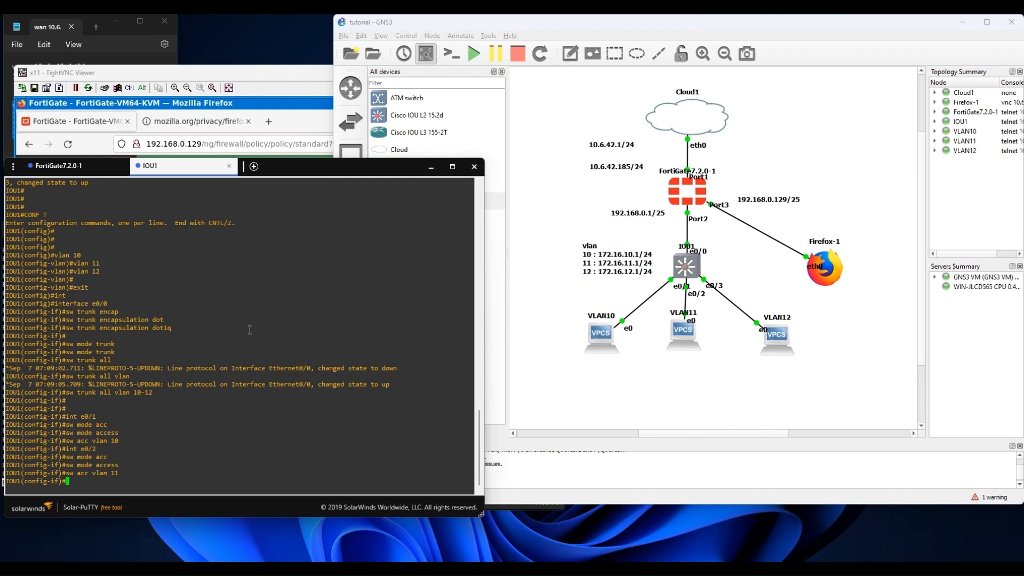
Configure interface e0/3 on IOU1 as an access port in VLAN 12 and exit interface configuration.
type("int e0/3")
key("Return")
type("sw mode")
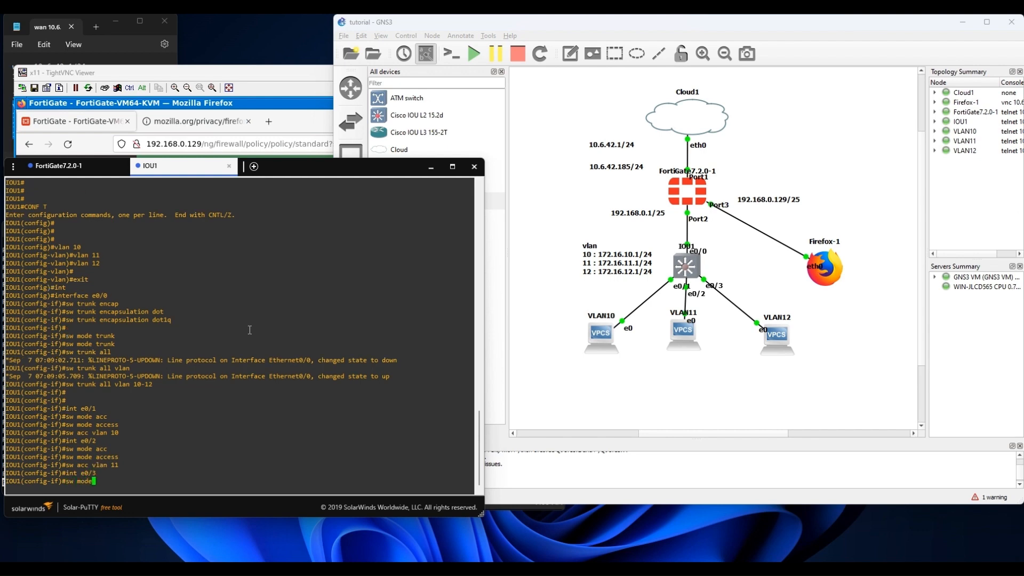
type(" acc")
key("Return")
type("sw mode access")
key("Return")
type("s")
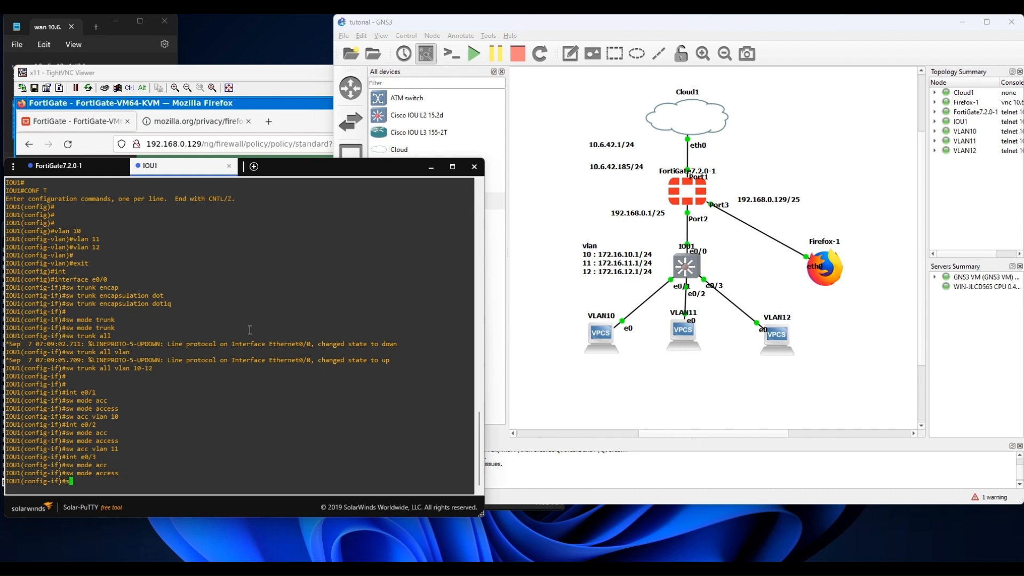
type("w acc vlan 12")
key("Return")
key("Return")
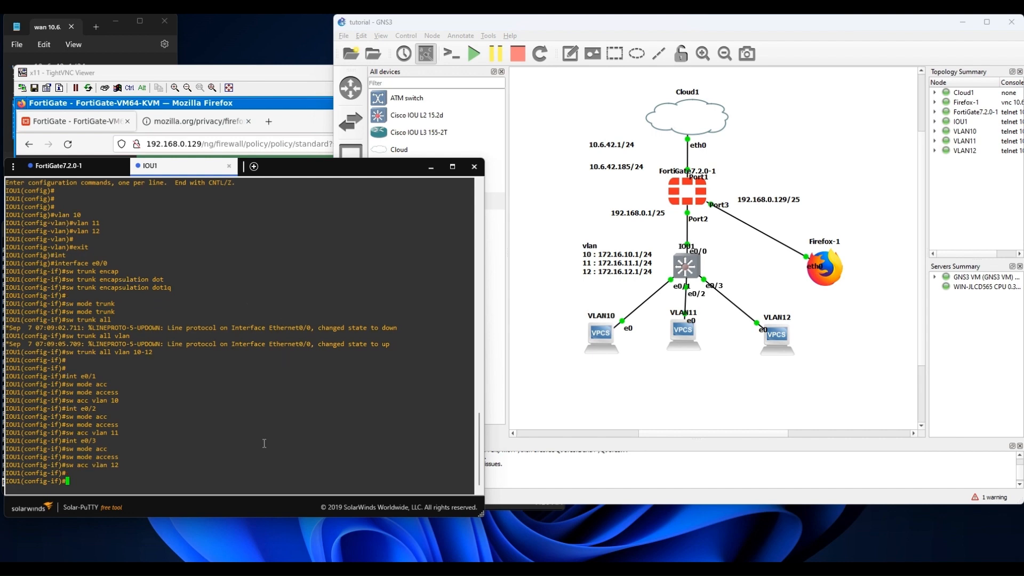
type("exit")
key("Return")
key("Return")
key("Return")
key("Return")
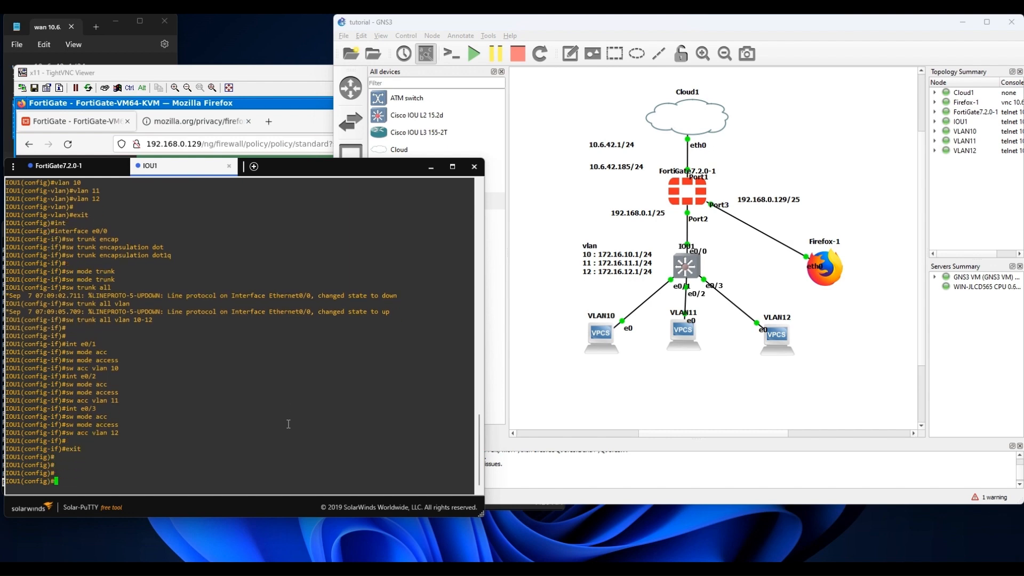
Show the VLAN table on IOU1 with do sh vlan, check the port assignments and return to the prompt.
type("do sh vlan")
key("Return")
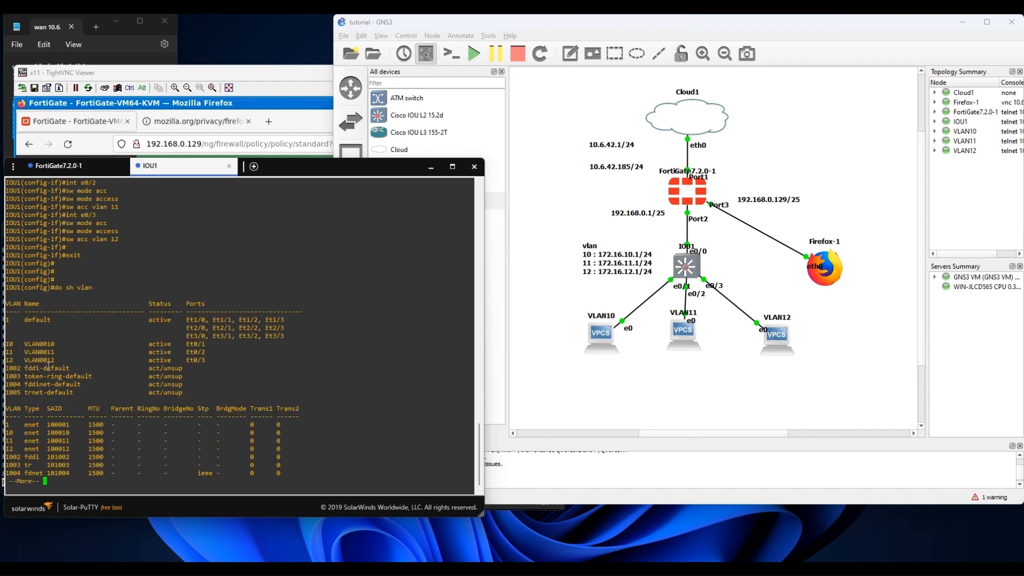
left_click_drag(63, 363, 199, 351)
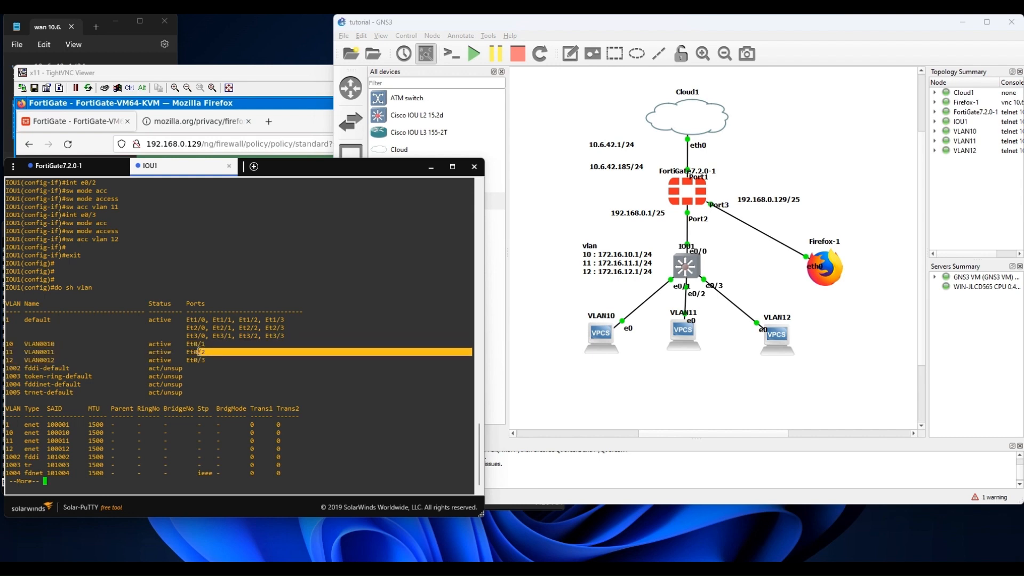
left_click(200, 349)
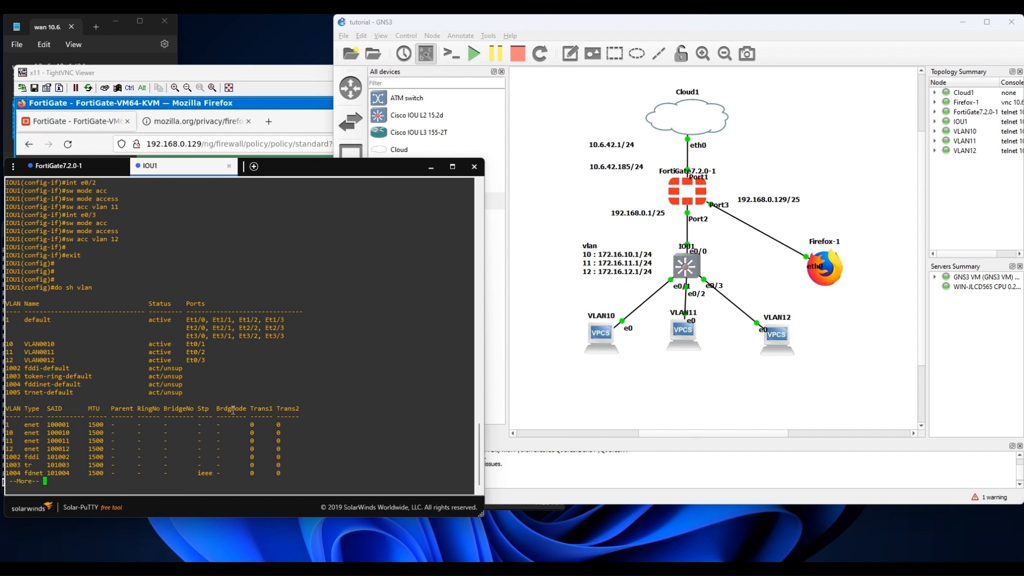
key("q")
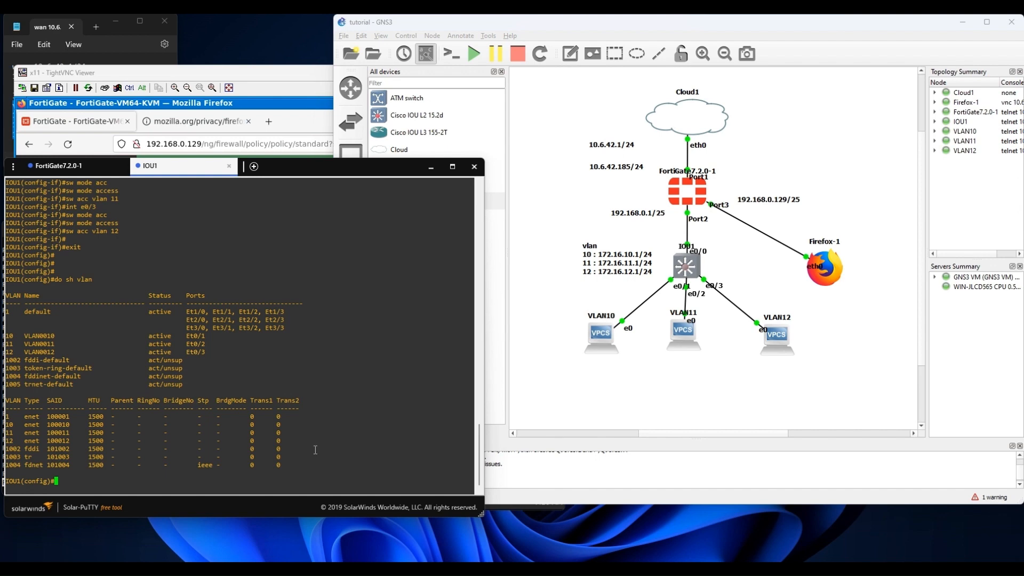
key("Return")
key("Return")
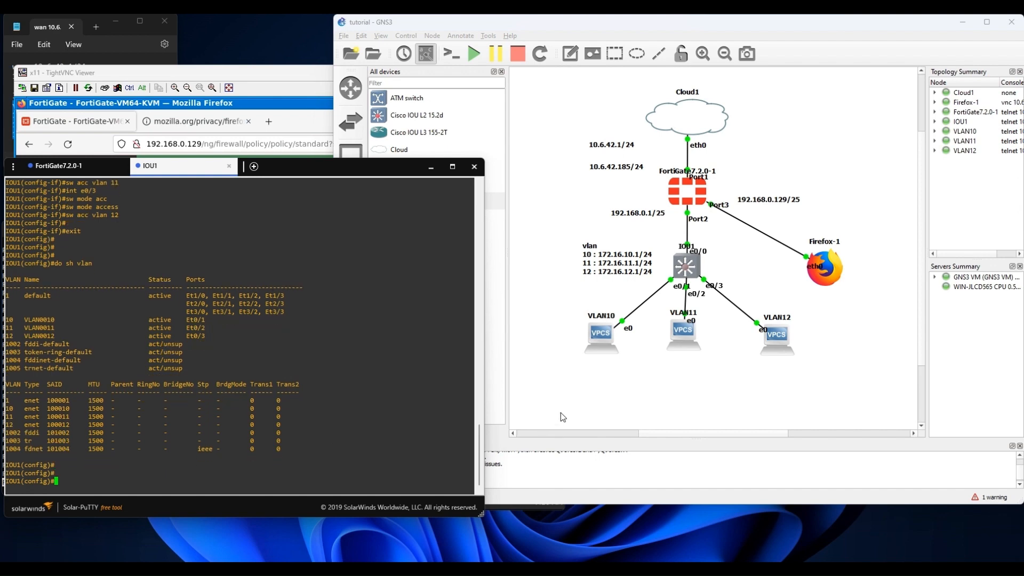
Open the consoles of the VLAN10, VLAN11 and VLAN12 PCs from the GNS3 topology.
left_click(608, 337)
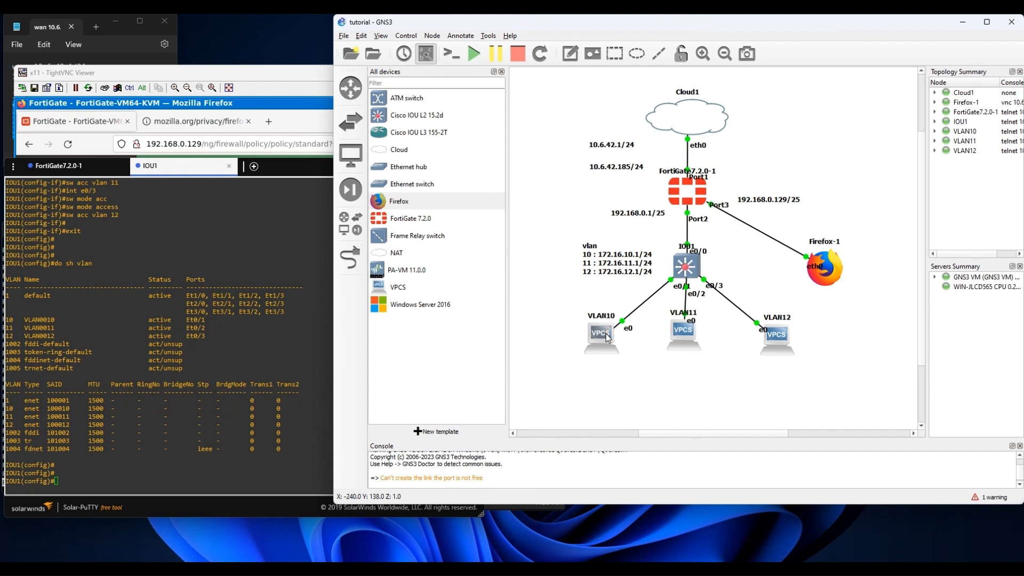
double_click(608, 337)
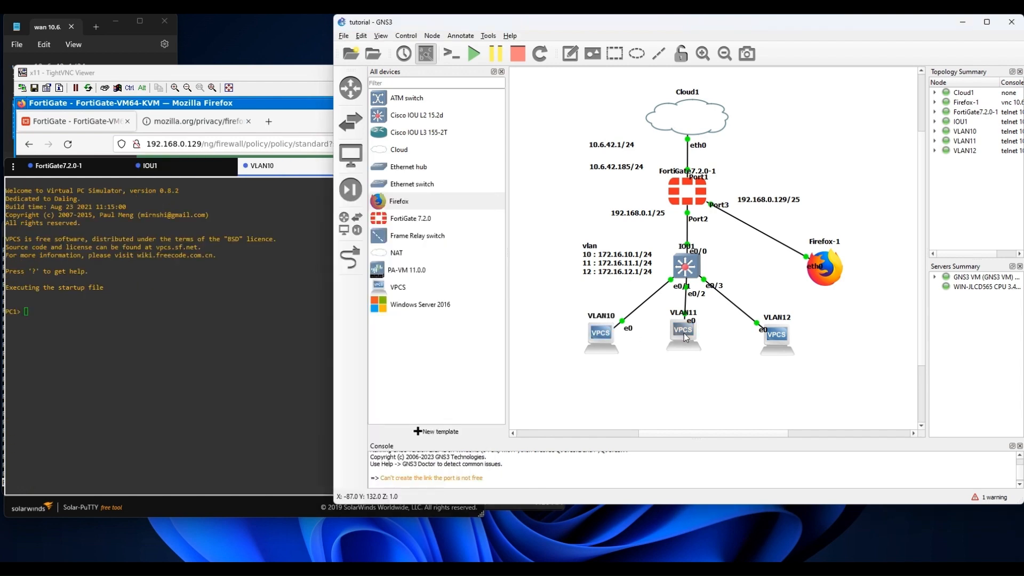
double_click(685, 337)
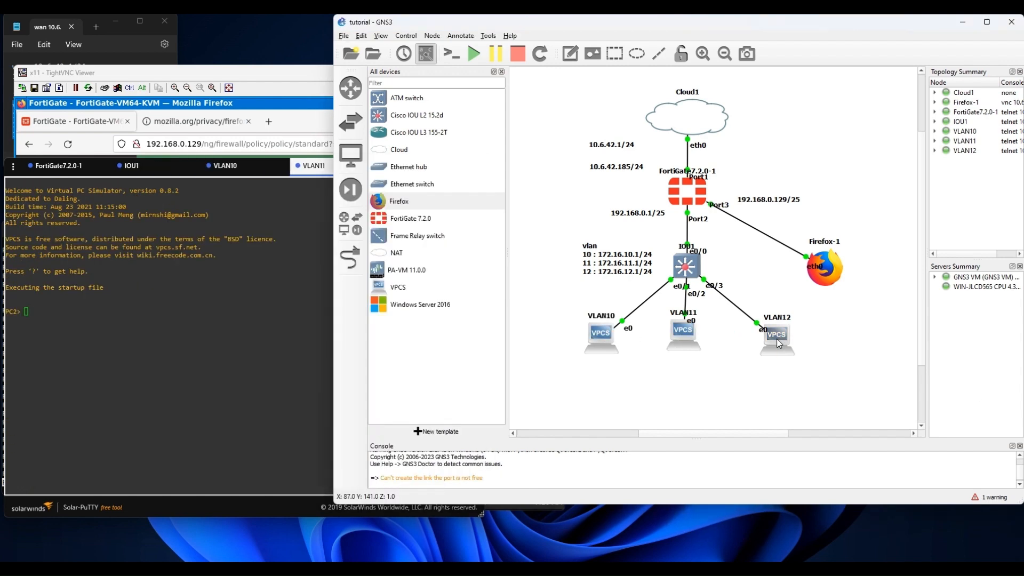
double_click(777, 337)
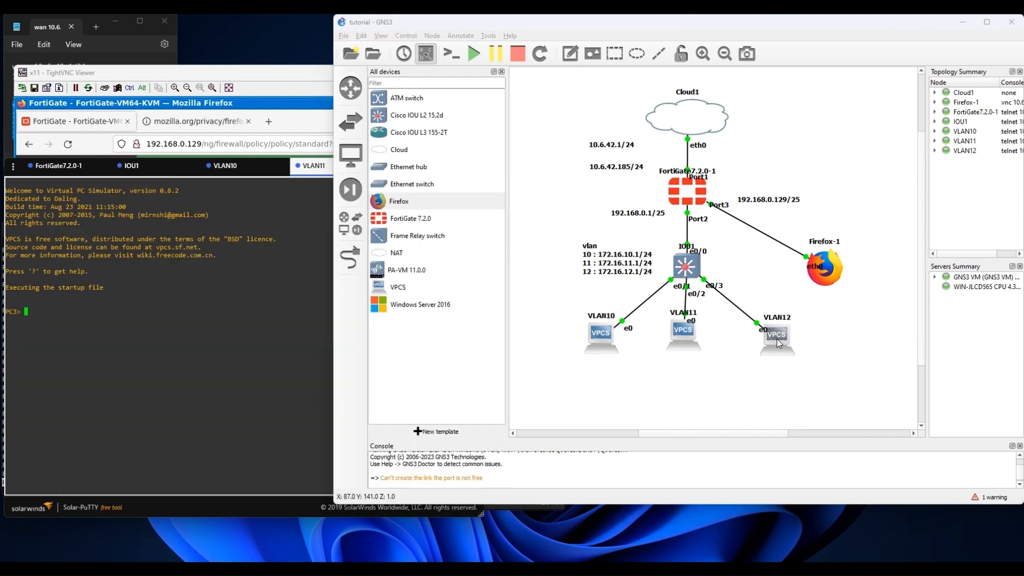
Request an address for the VLAN10 PC with ip dhcp and check the assigned IP.
left_click(180, 167)
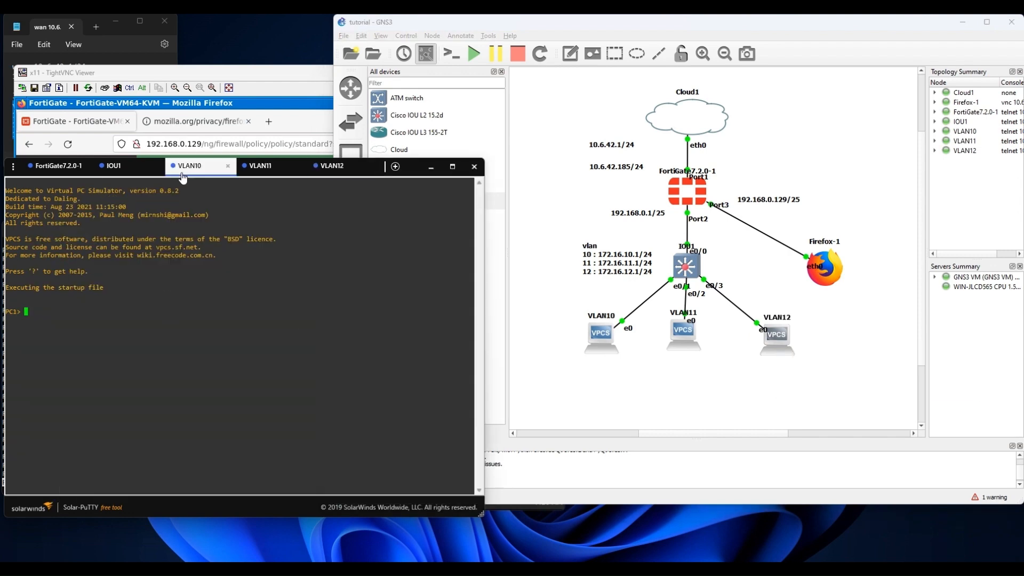
type("ip dhcp")
key("Return")
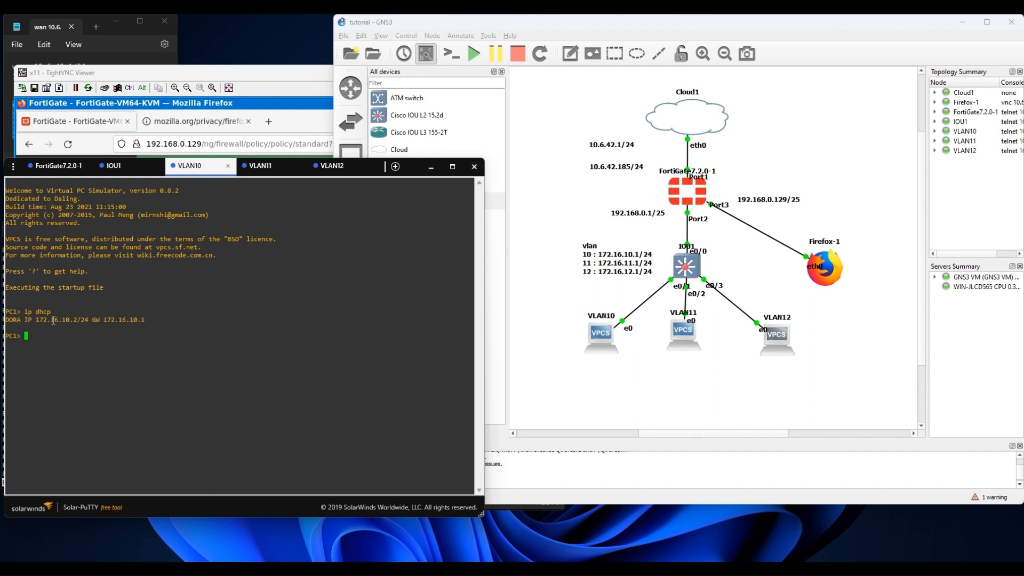
left_click_drag(47, 319, 88, 320)
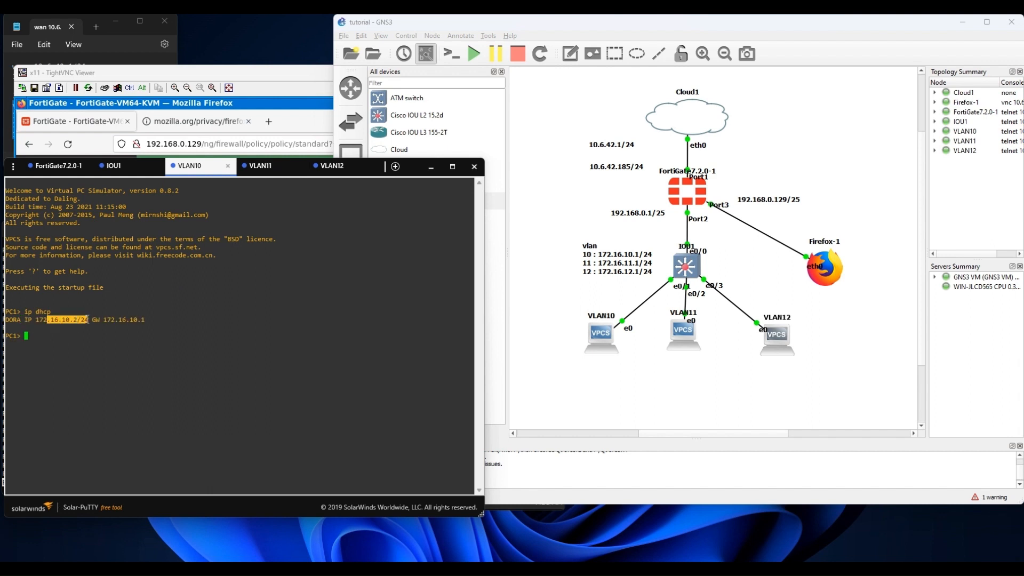
Switch to the VLAN11 PC's console, request an address with ip dhcp and check the assigned IP.
left_click(263, 167)
double_click(204, 316)
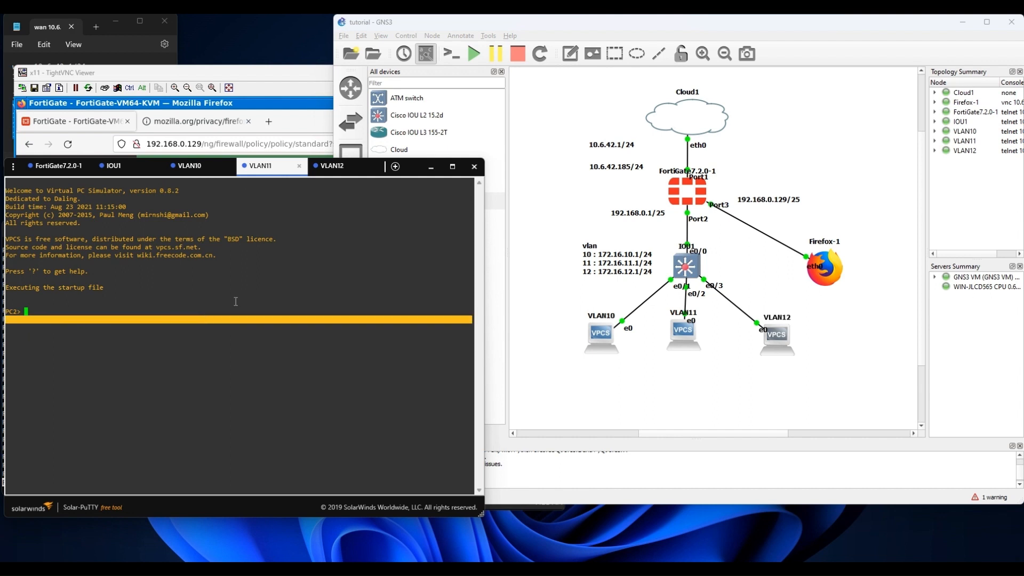
type("ip dhcp")
key("Return")
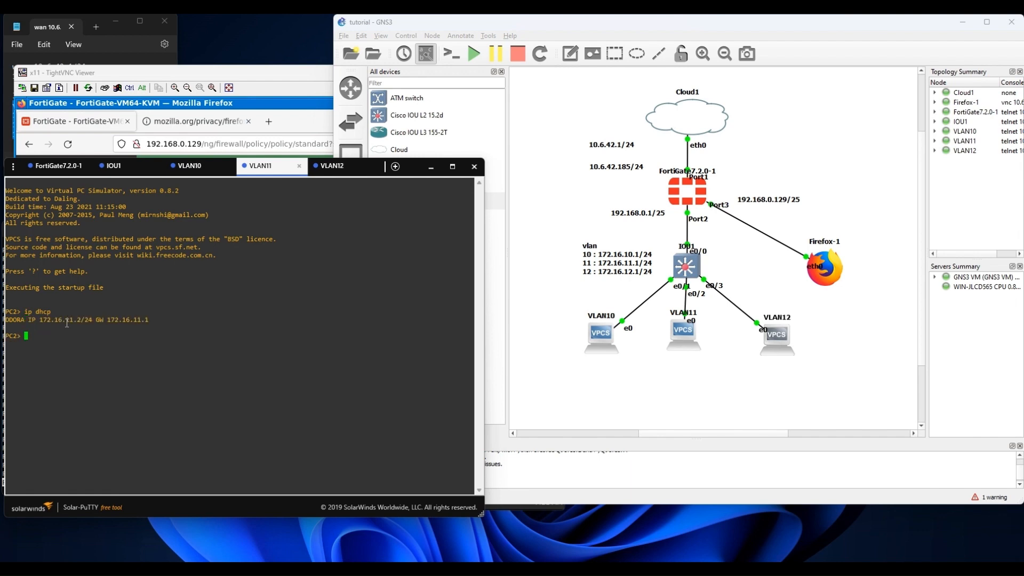
left_click_drag(59, 319, 72, 318)
Switch to the VLAN12 PC's console and request an address with ip dhcp.
left_click(335, 166)
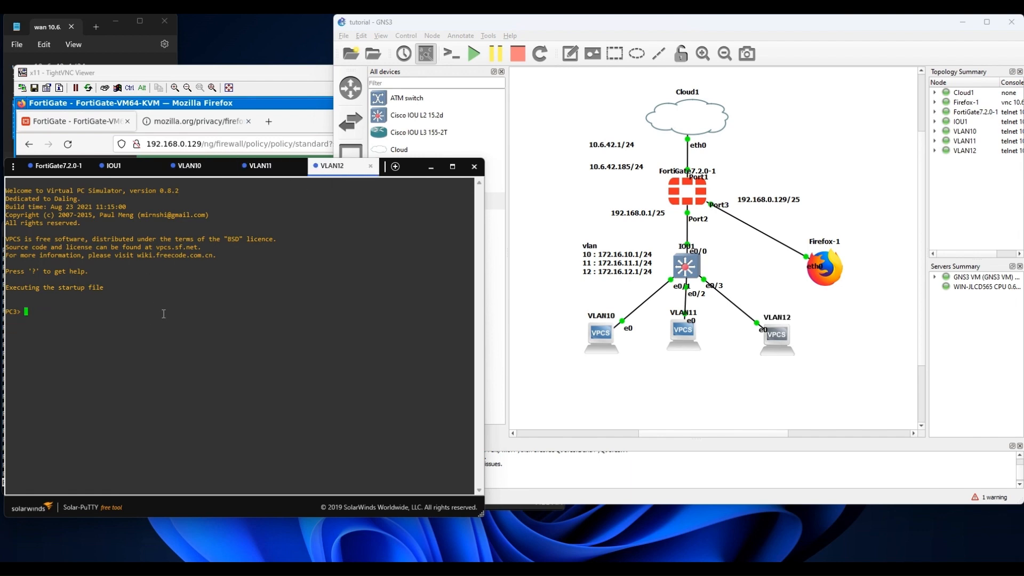
type("ip dhc")
type("p")
key("Return")
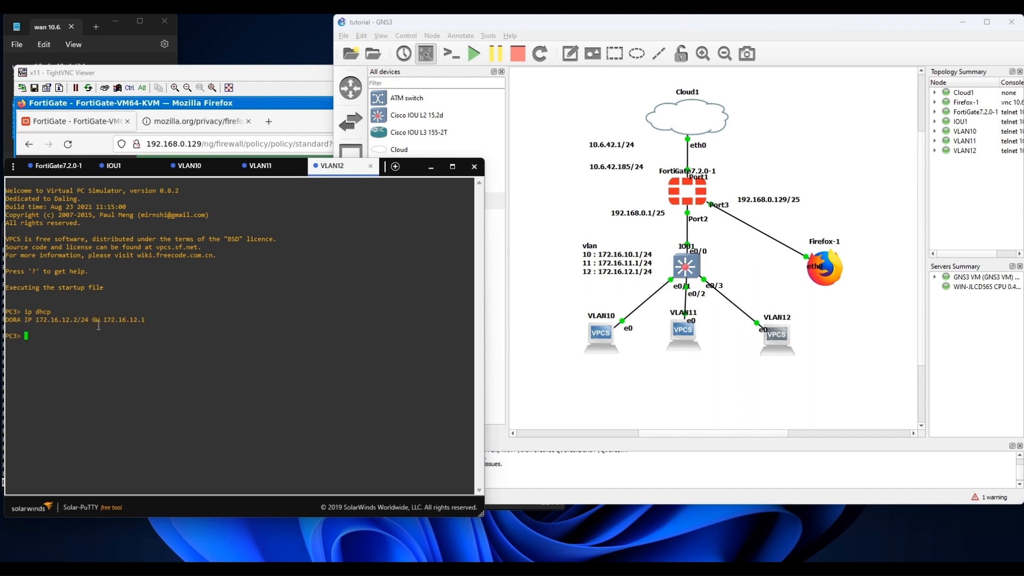
Check the VLAN12 PC's assigned IP, switch to the VLAN10 PC's console and ping 8.8.8.8 to test internet access.
left_click_drag(61, 319, 72, 319)
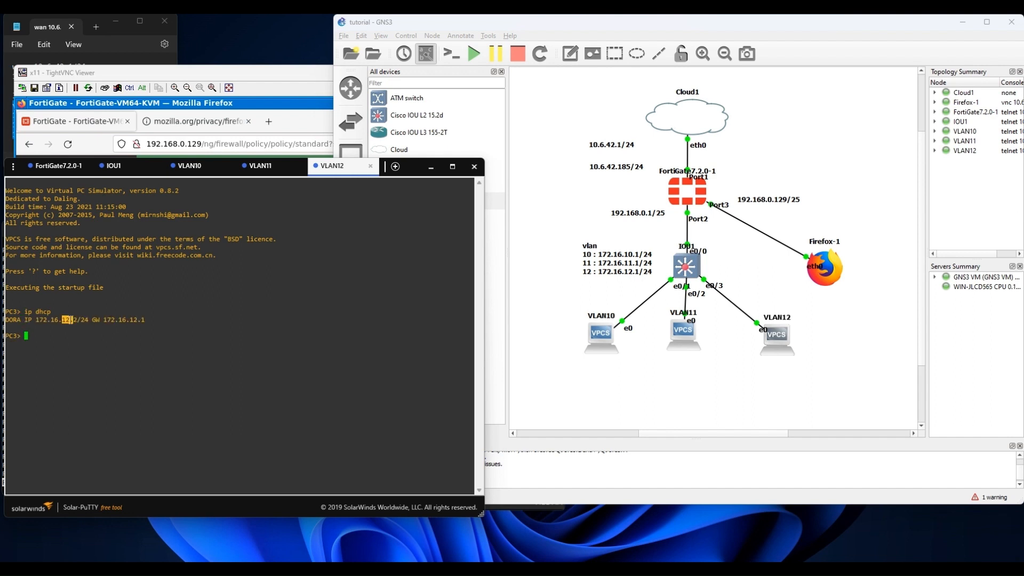
left_click(168, 316)
left_click(193, 166)
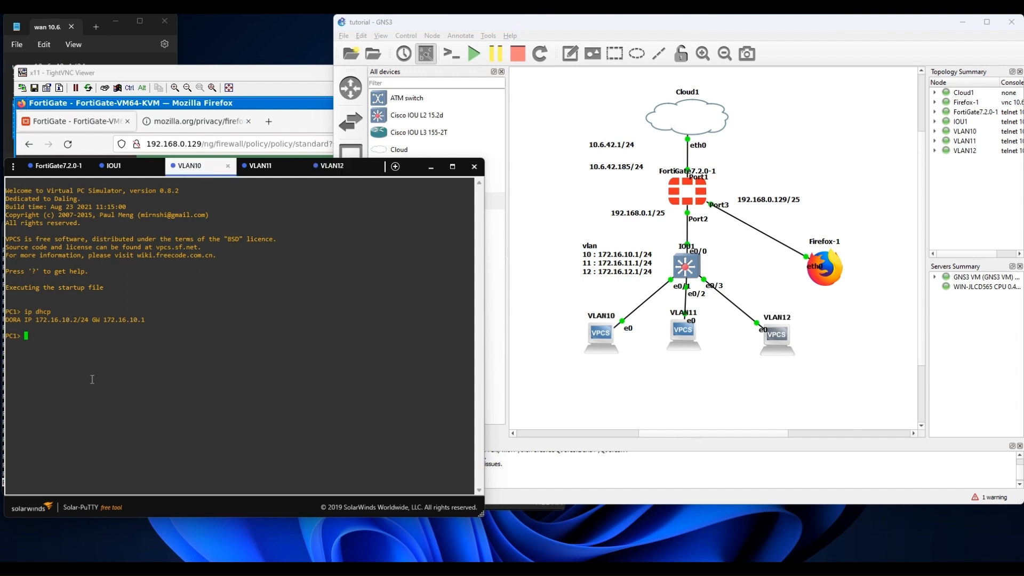
type("ping 8.8.8.8")
key("Return")
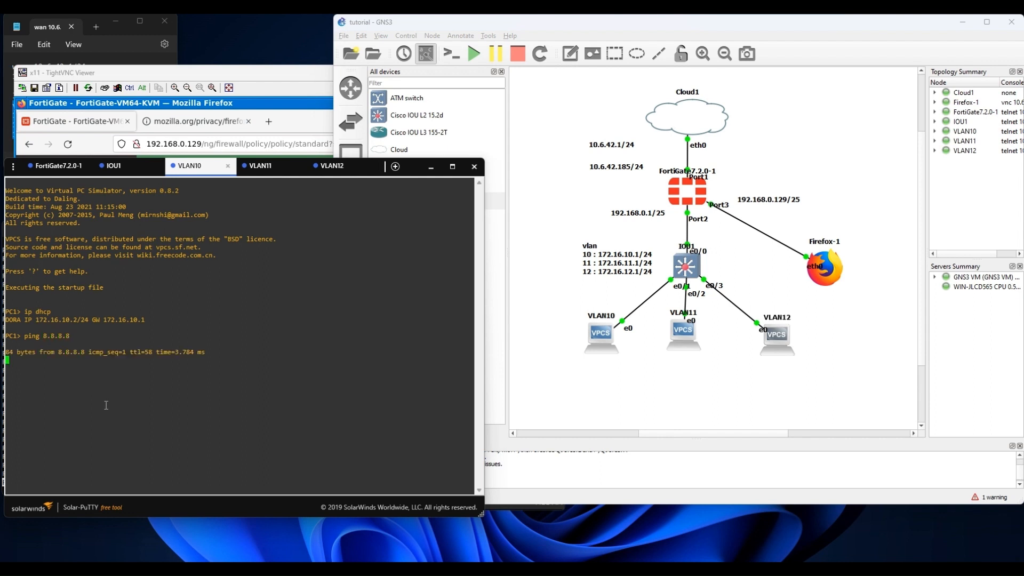
left_click_drag(129, 352, 185, 360)
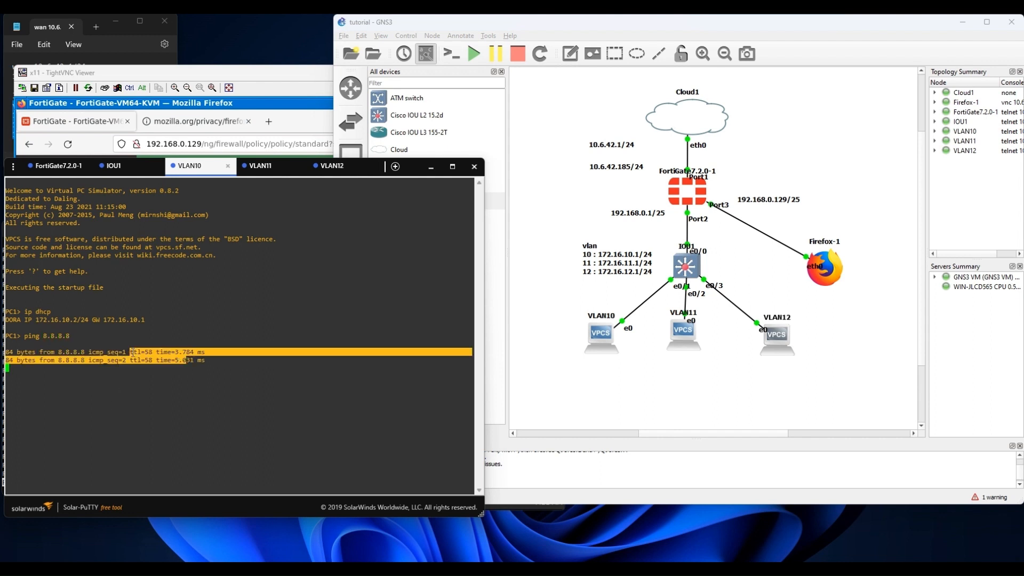
Switch to the VLAN11 PC's console and ping 8.8.8.8 to test its internet access.
left_click(266, 167)
type("ping -t")
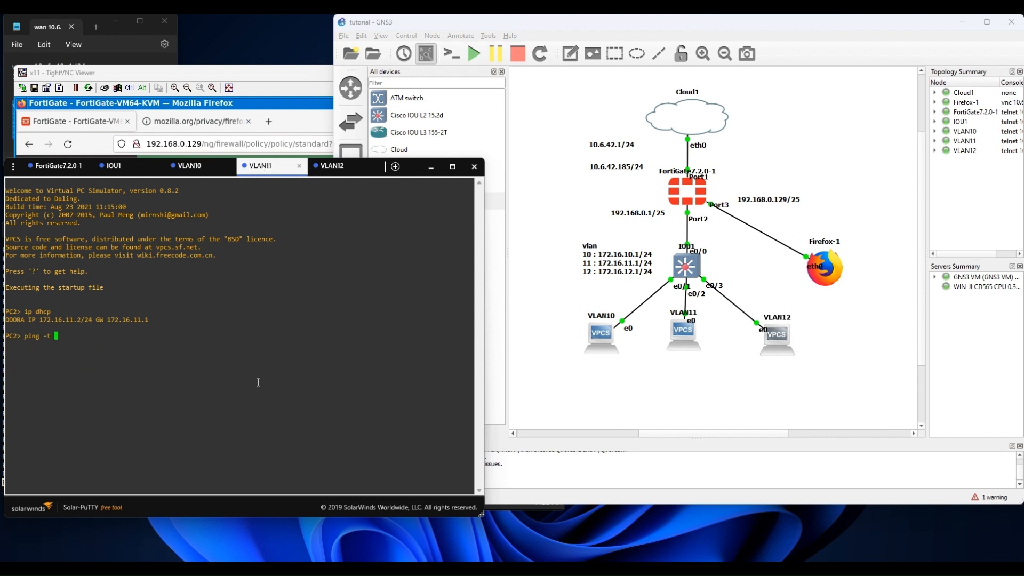
key("BackSpace")
key("BackSpace")
key("BackSpace")
type("8.8.8.8")
key("Return")
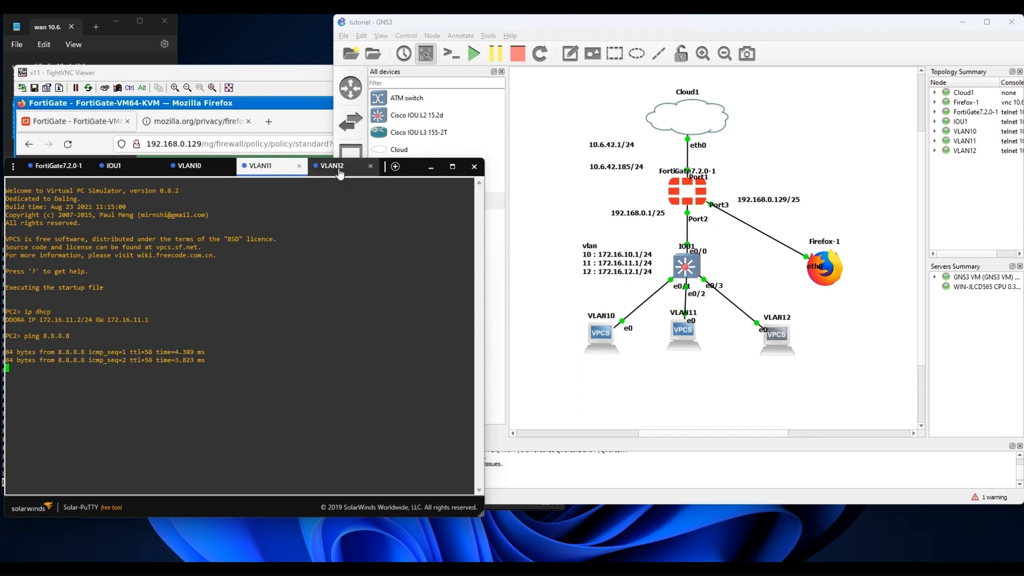
Switch to the VLAN12 PC's console and ping 8.8.8.8 to test its internet access.
left_click(336, 167)
type("ping ")
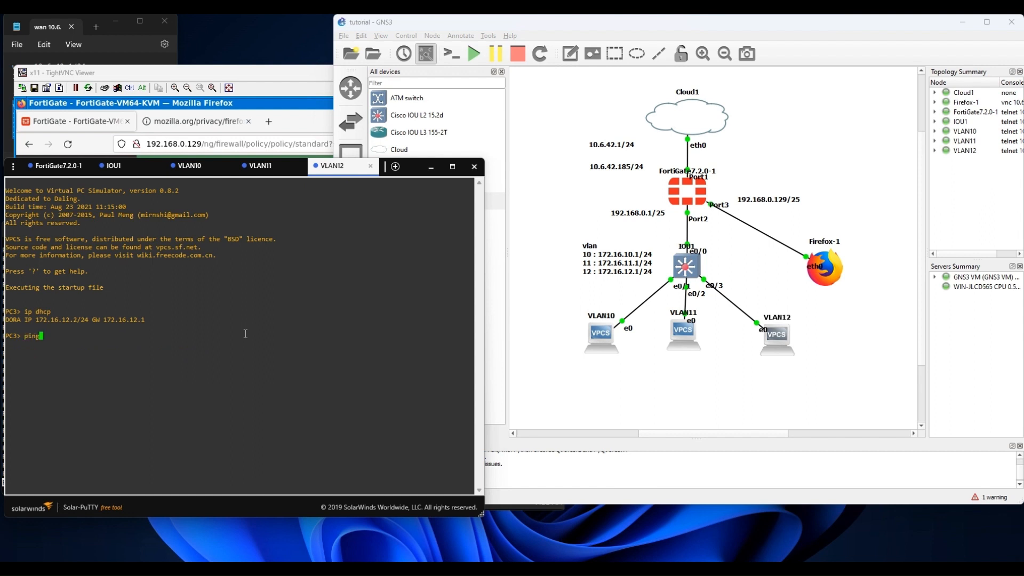
type("8.8.8.8")
key("Return")
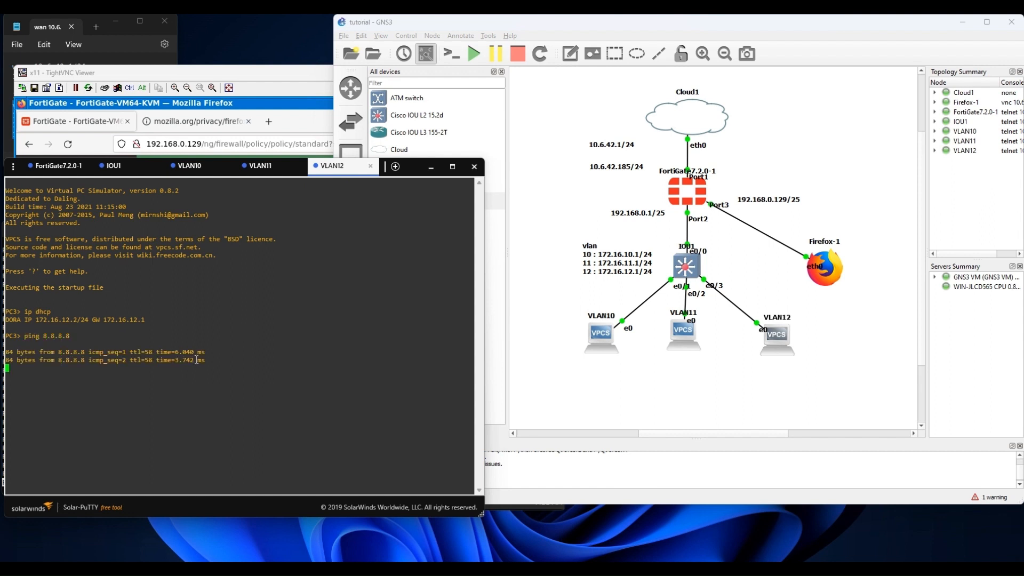